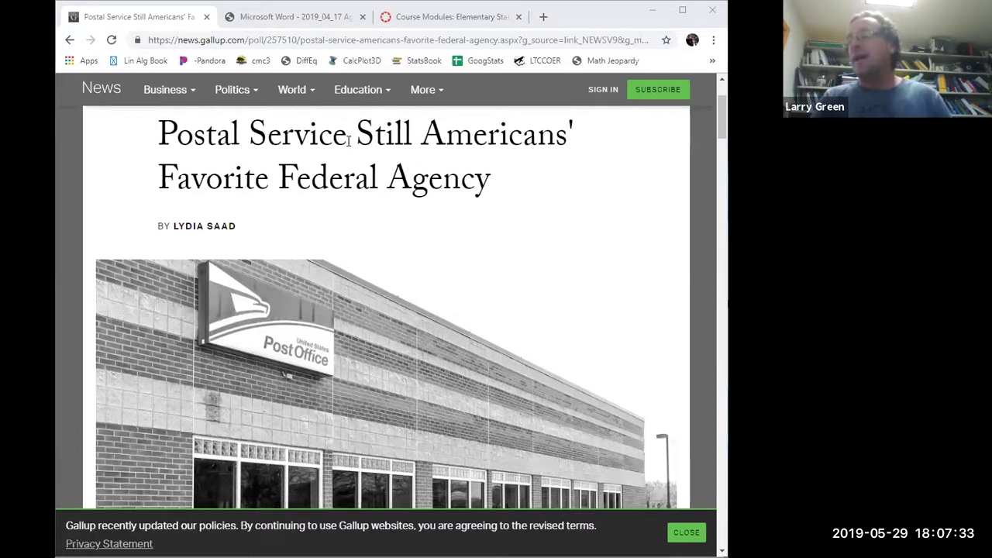
Read the Gallup article on federal agency favorability down to the table of job ratings by agency.
scroll(348, 142, down, 1)
scroll(348, 146, up, 2)
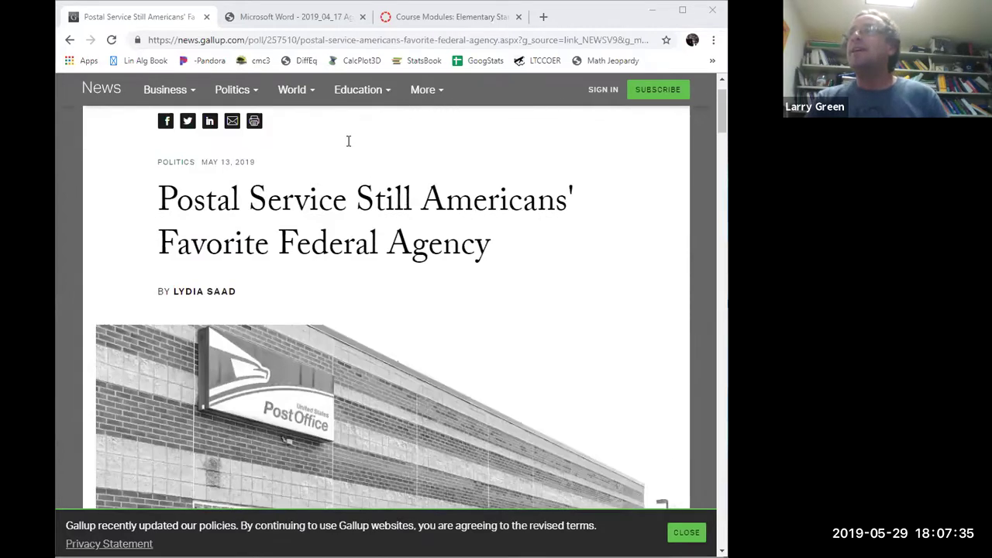
scroll(348, 147, down, 1)
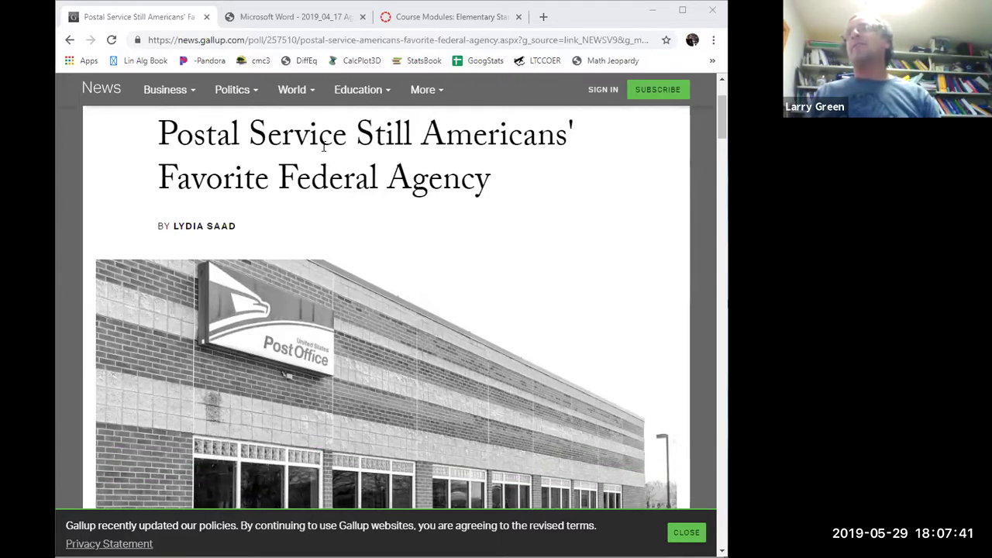
scroll(324, 146, down, 5)
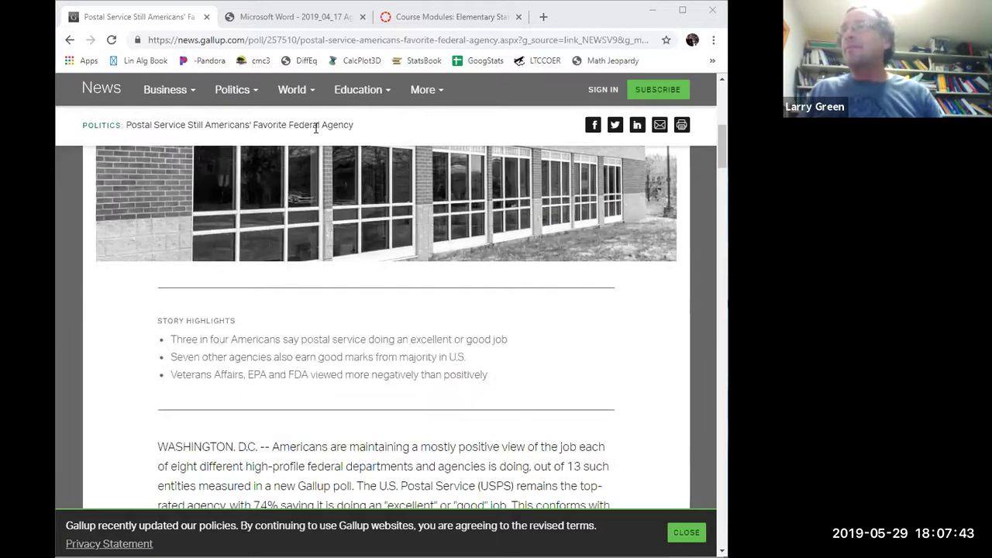
scroll(314, 125, down, 3)
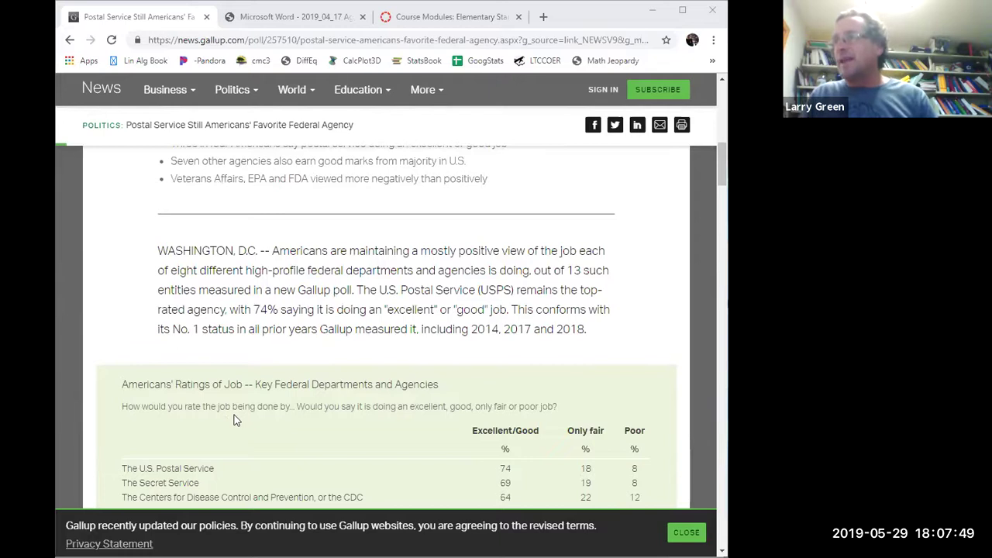
scroll(293, 421, down, 1)
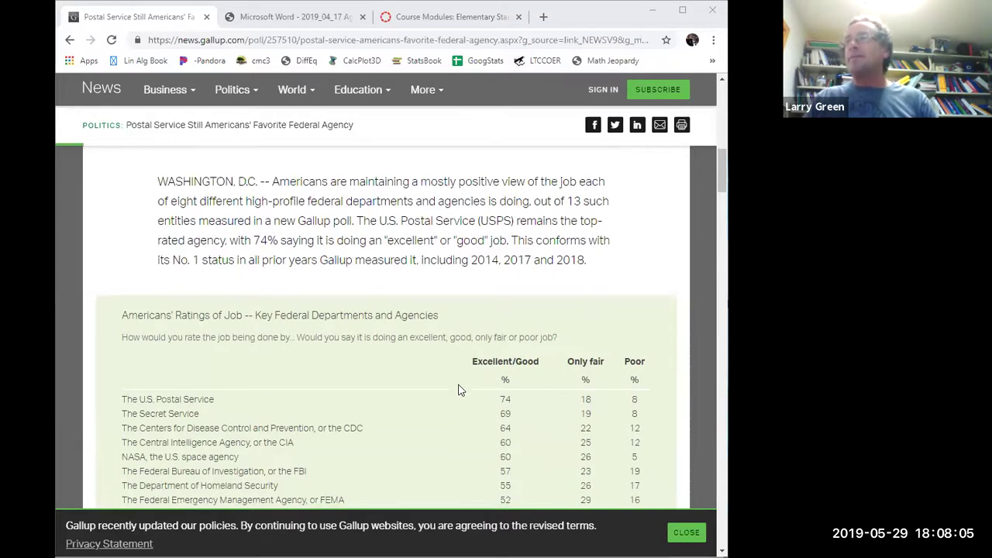
scroll(457, 392, down, 1)
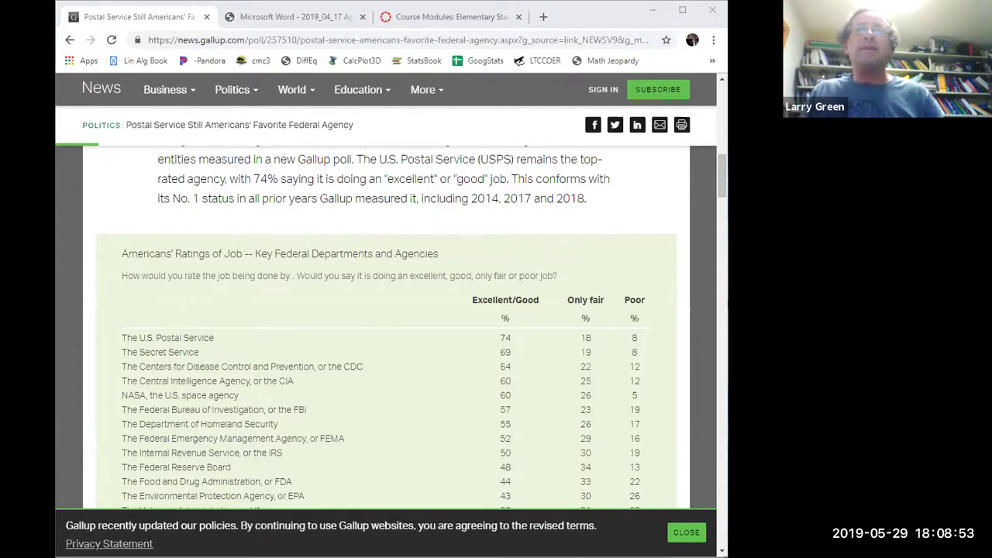
Switch to Paint 3D and set up the 2D Text tool with black text and a smaller font size.
key(alt+Tab)
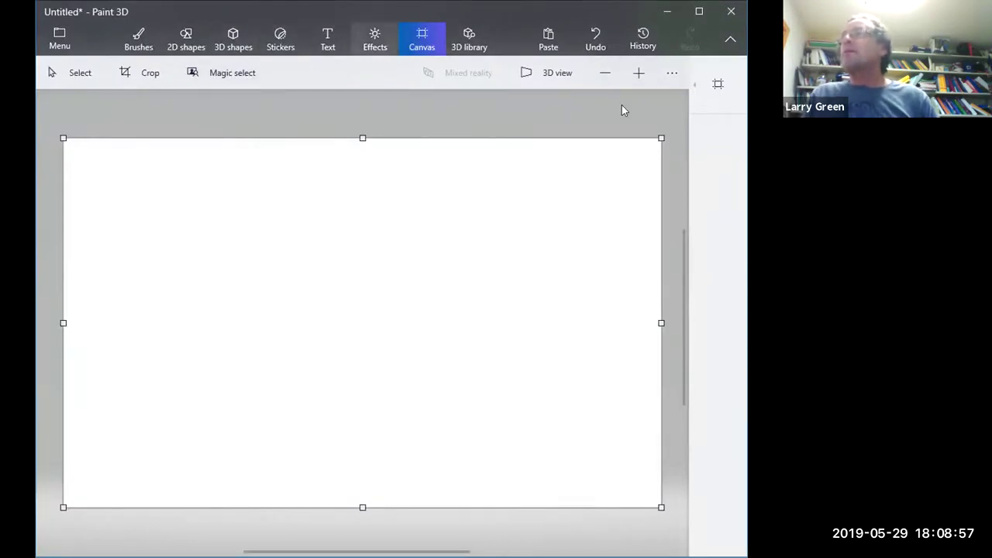
click(334, 42)
click(688, 84)
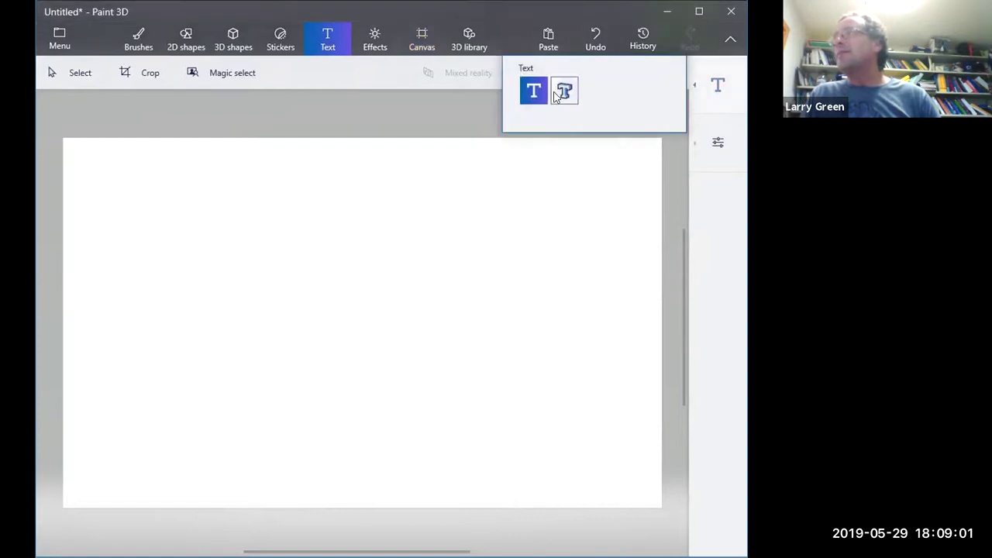
click(692, 145)
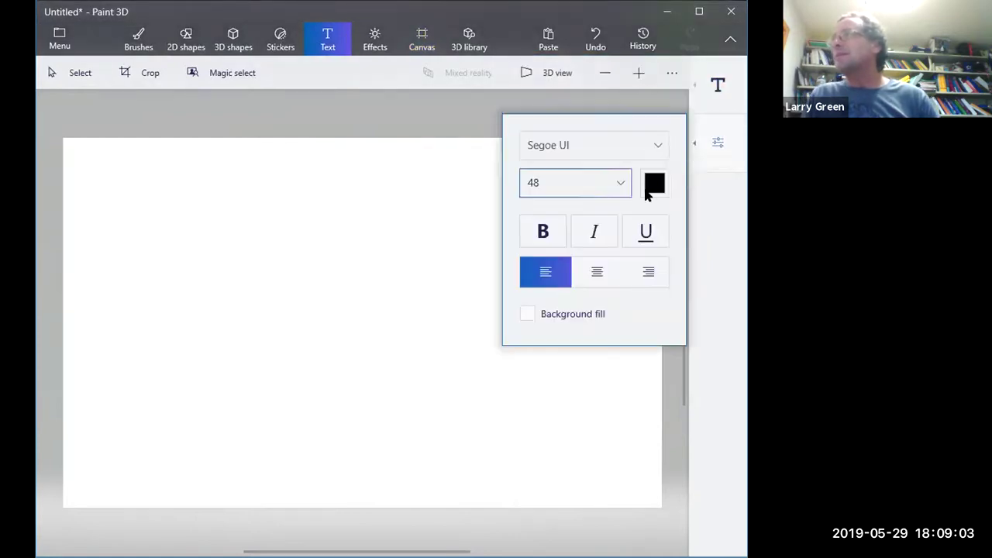
click(654, 183)
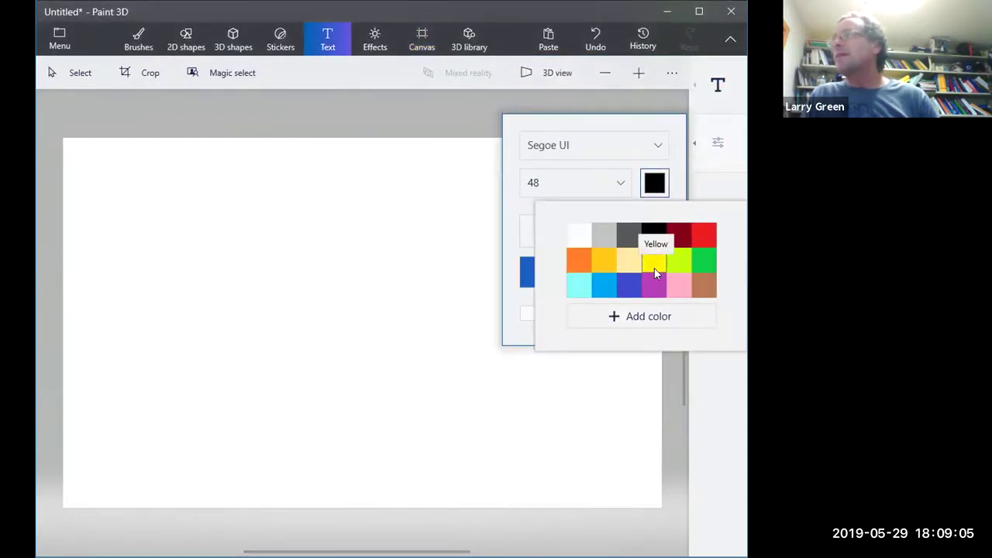
click(627, 235)
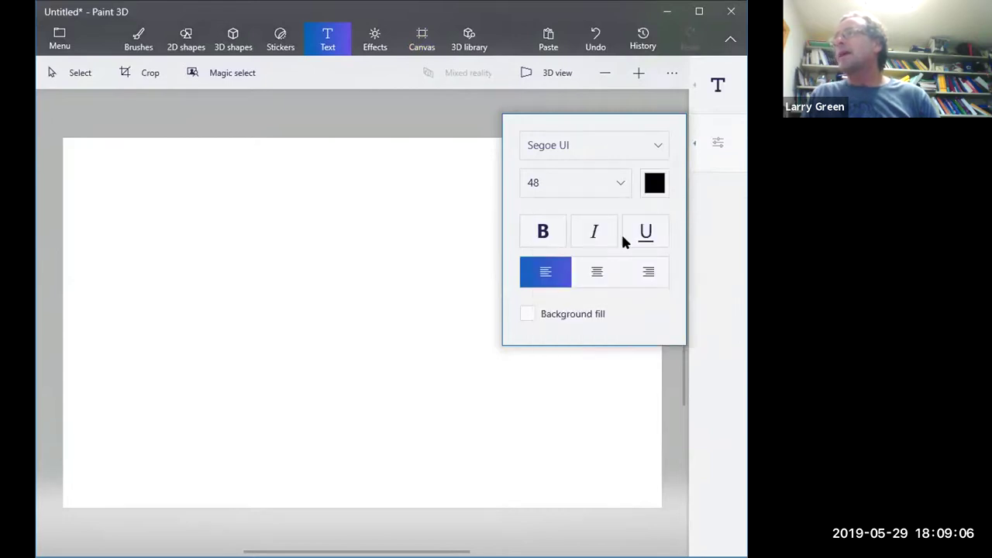
click(567, 186)
scroll(567, 186, up, 2)
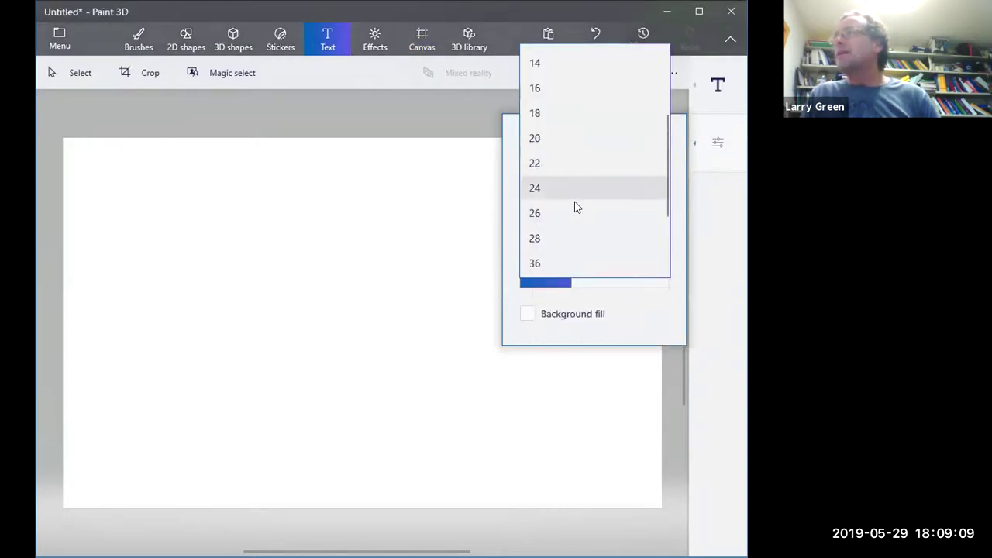
click(566, 173)
Add a text box in the upper-left corner of the canvas with the null hypothesis "Ho: p1 = p2".
drag(69, 146, 281, 202)
text(H)
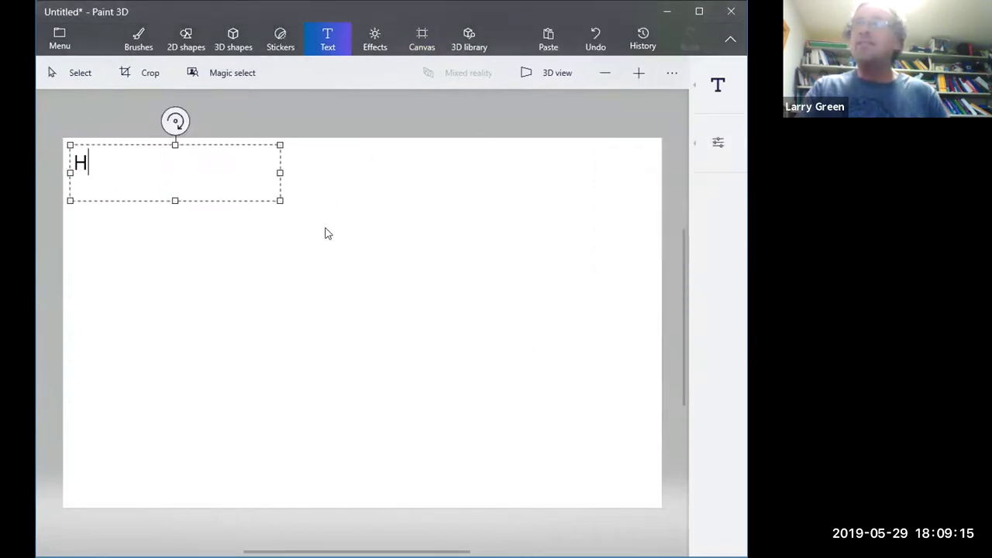
text(o: p1)
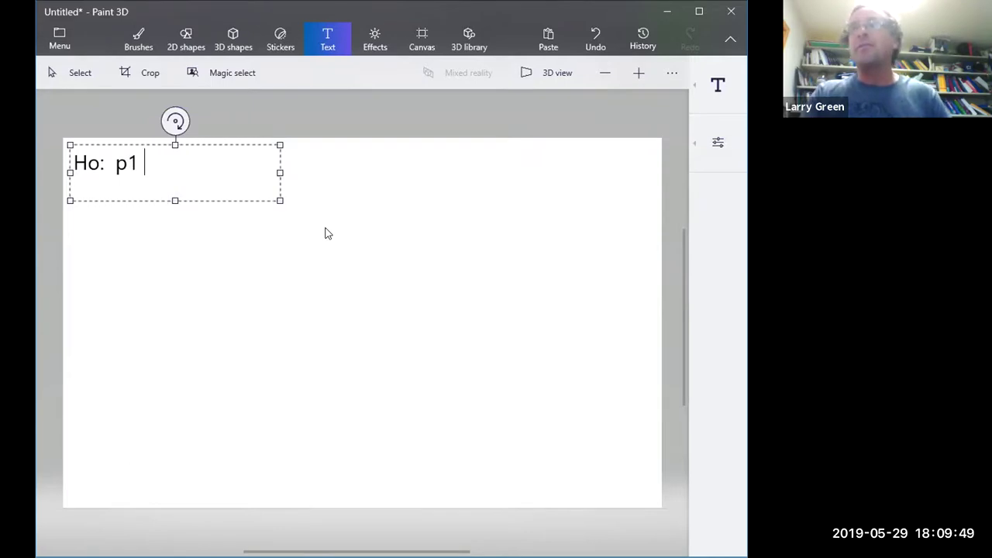
text(= p2)
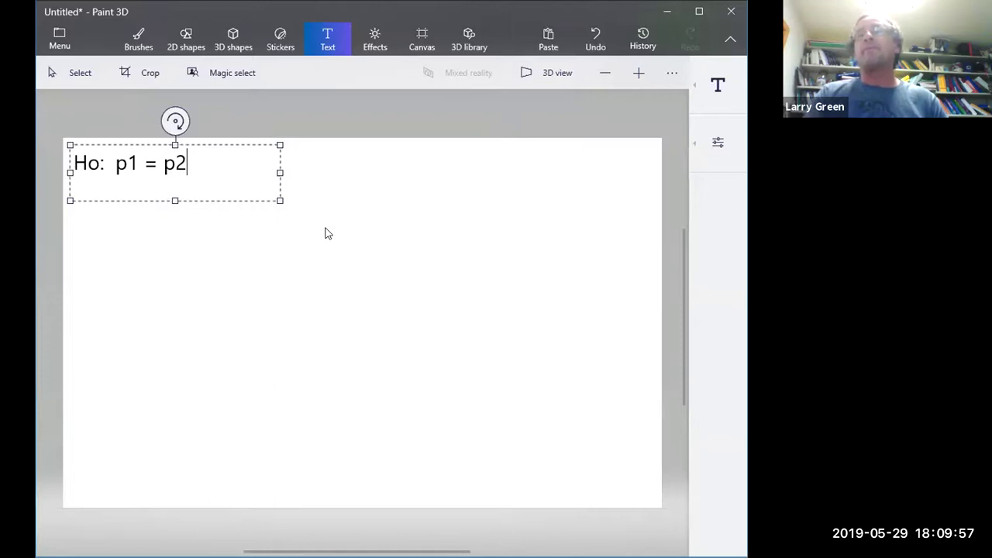
key(Return)
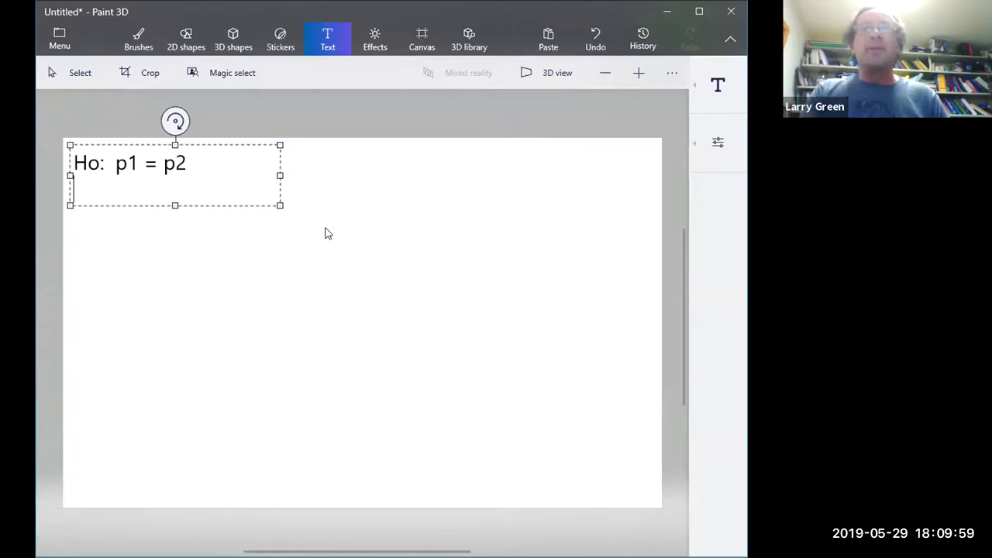
Add the alternative hypothesis "H1: p1 > p2" on the second line and commit the text to the canvas.
text(H`)
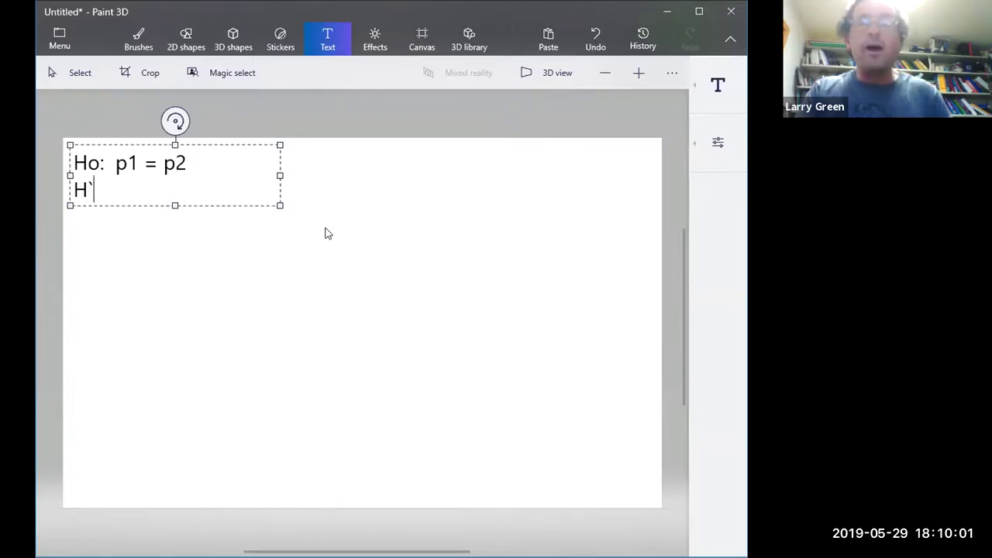
key(BackSpace)
text(1: P1)
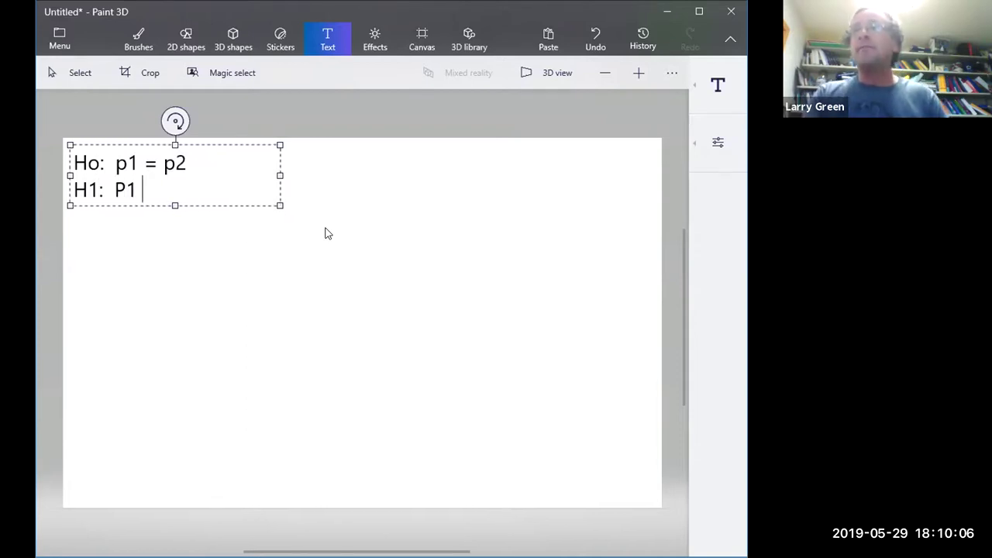
key(BackSpace)
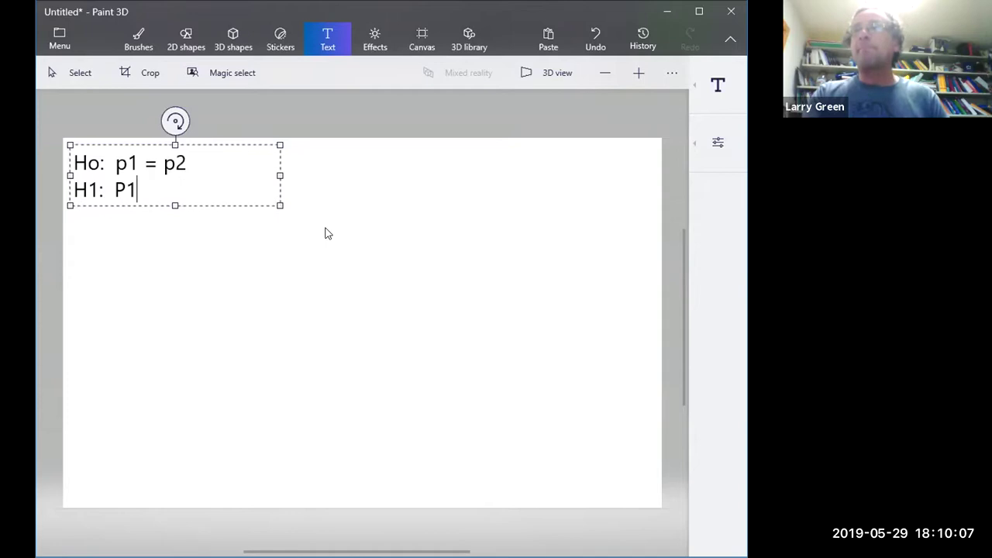
text(p1)
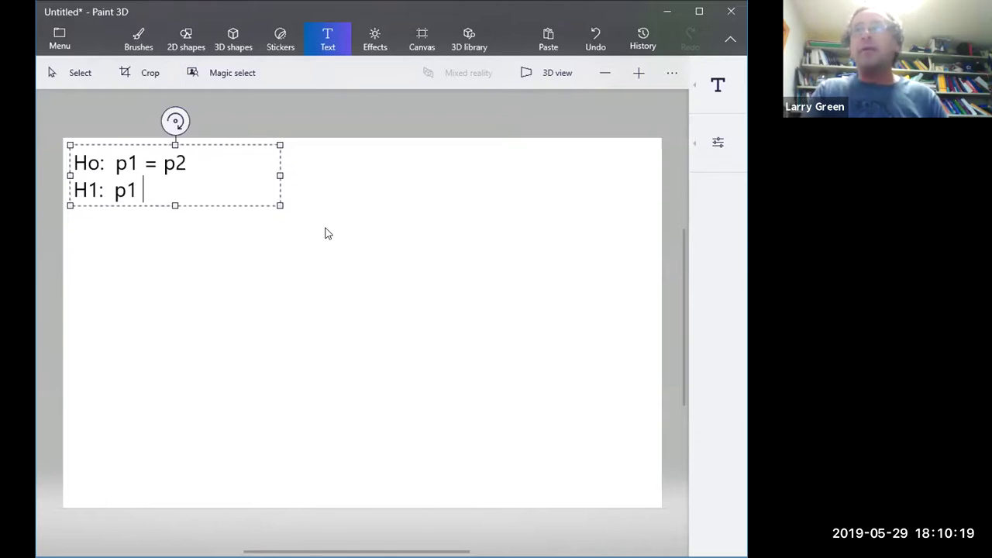
text(p2)
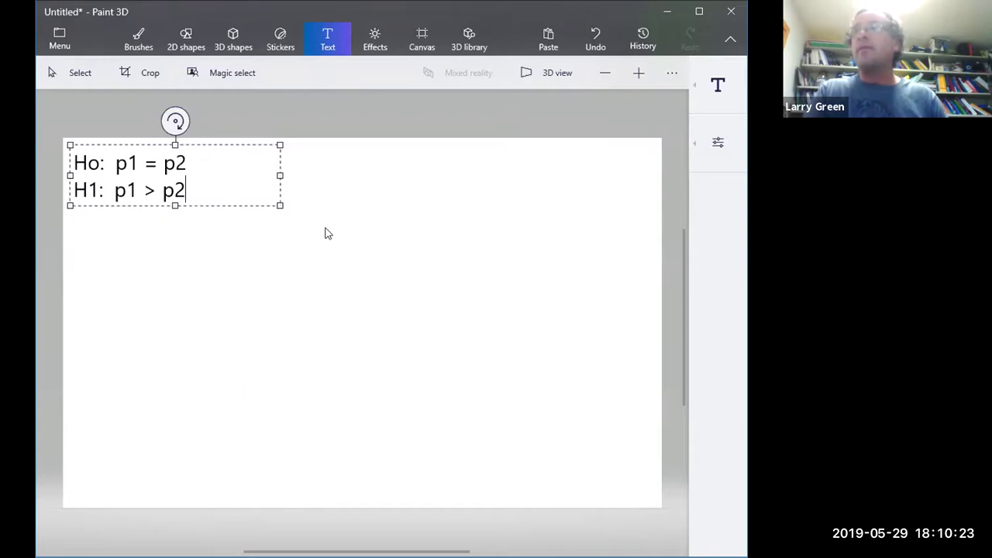
click(326, 234)
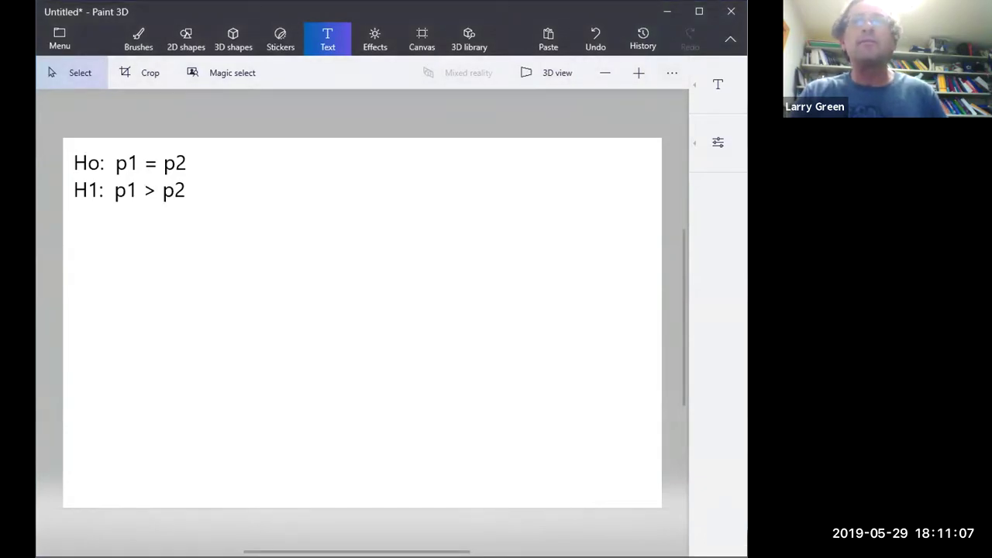
Switch to Chrome, review the agency ratings table, and highlight the overall random sample size in the Agency Topline PDF.
key(alt+Tab)
scroll(272, 272, down, 2)
scroll(272, 272, down, 3)
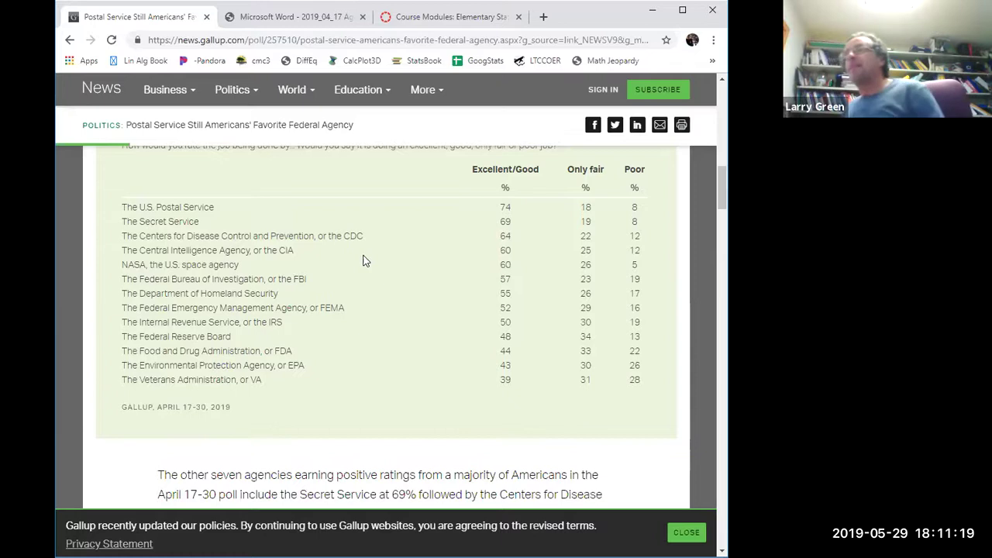
click(309, 15)
scroll(304, 256, up, 1)
scroll(304, 254, down, 1)
scroll(303, 250, up, 2)
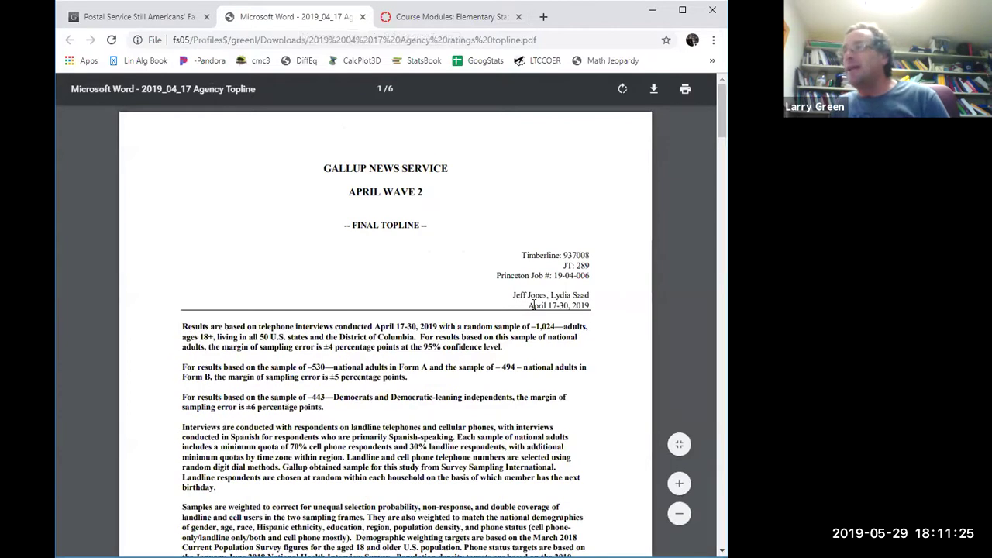
drag(569, 327, 525, 326)
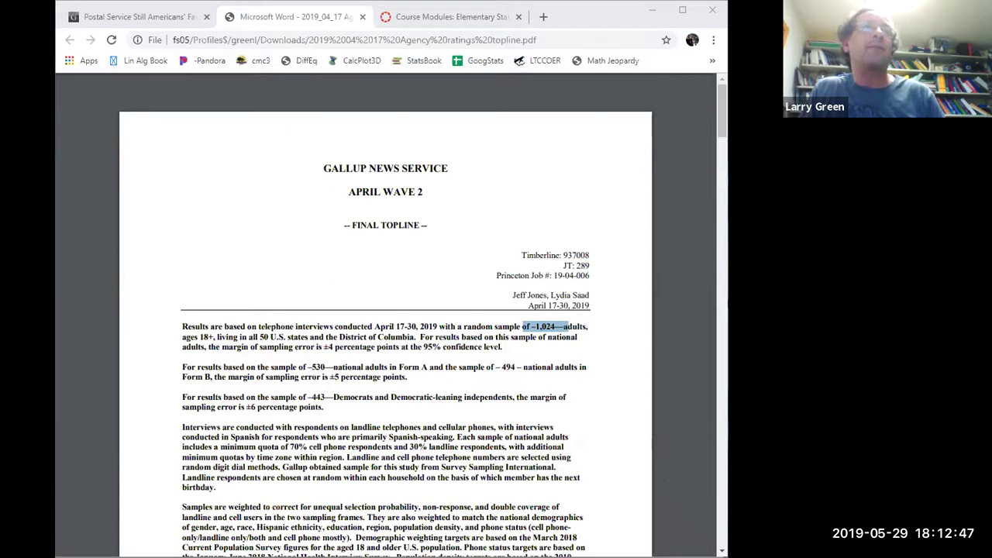
Switch to the TI-SmartView calculator, clear its home screen and open the 2-PropZTest setup.
key(alt+Tab)
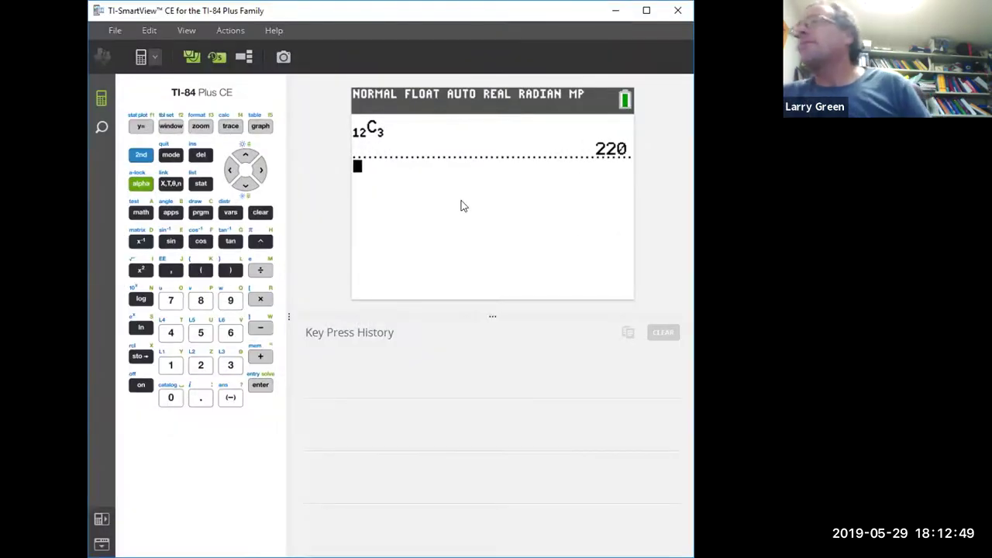
click(261, 213)
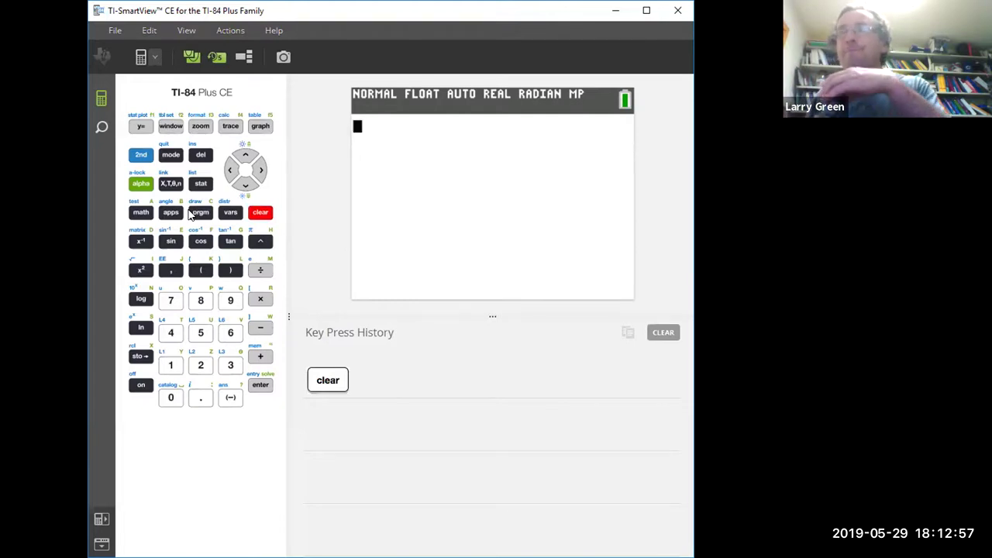
click(198, 185)
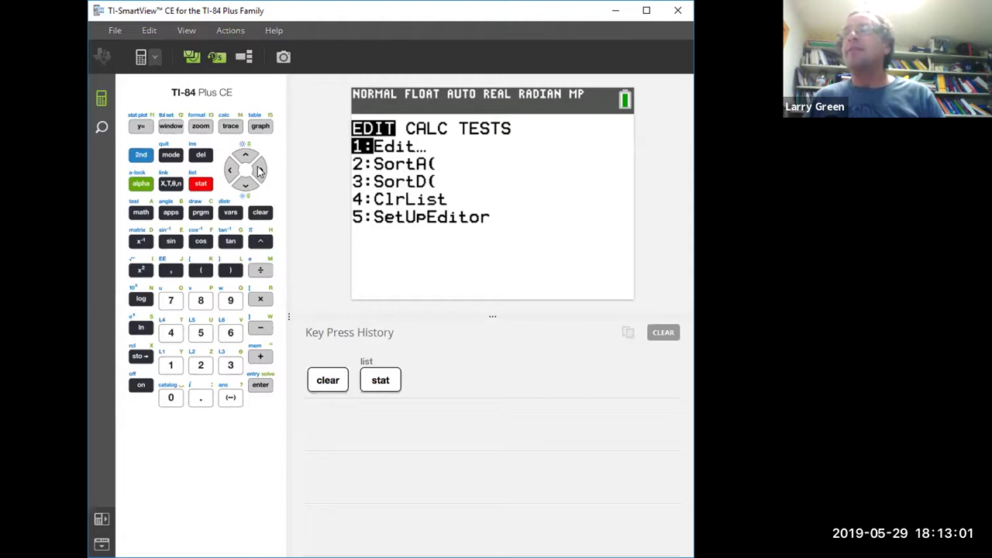
click(260, 170)
click(260, 170)
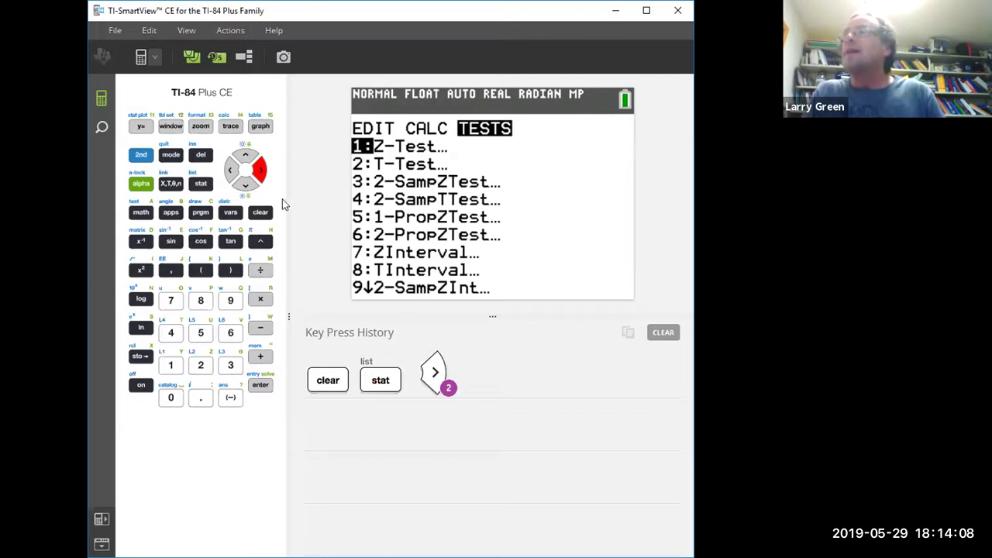
click(245, 184)
click(245, 184)
click(245, 185)
click(245, 186)
click(245, 186)
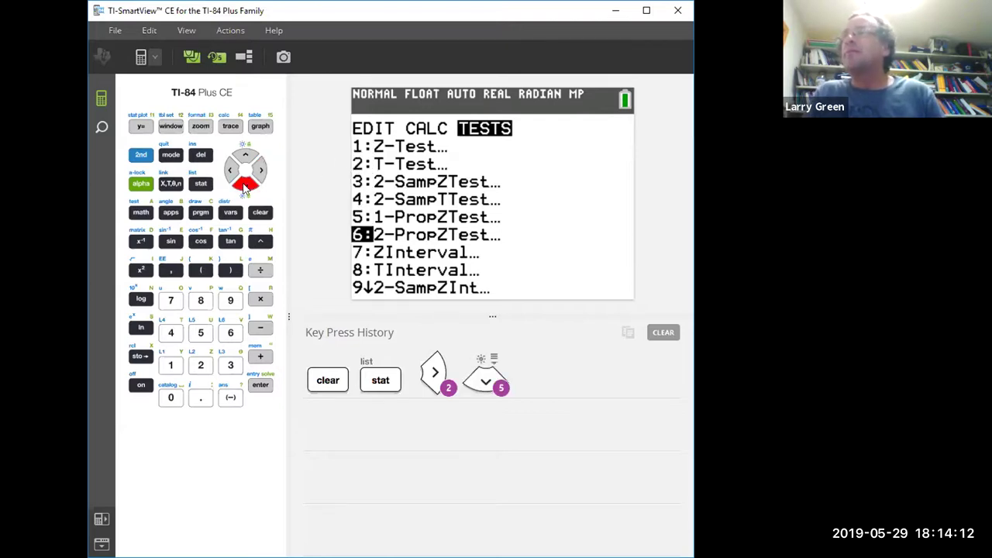
click(261, 385)
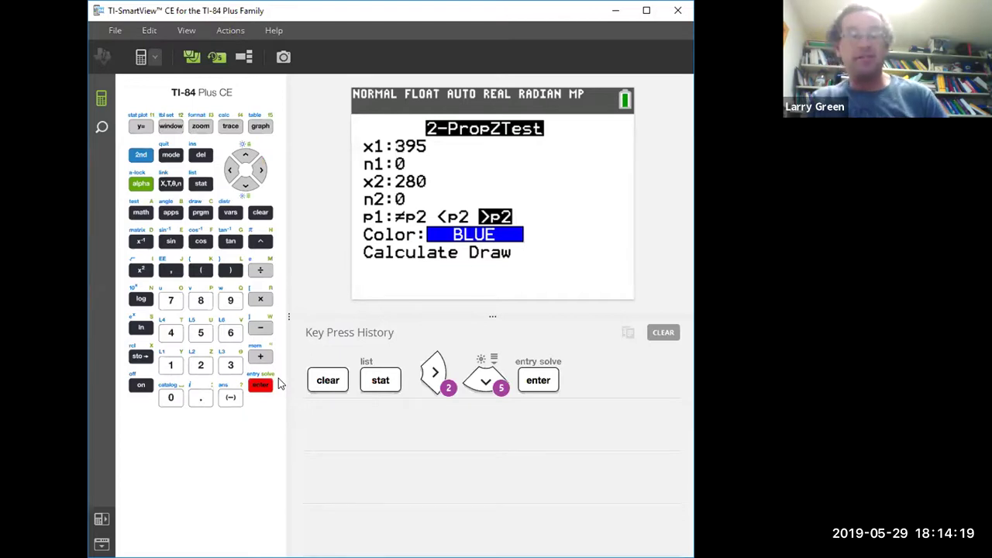
Enter the first sample's values in the 2-PropZTest: x1 as 758 and n1 as 1024.
text(758)
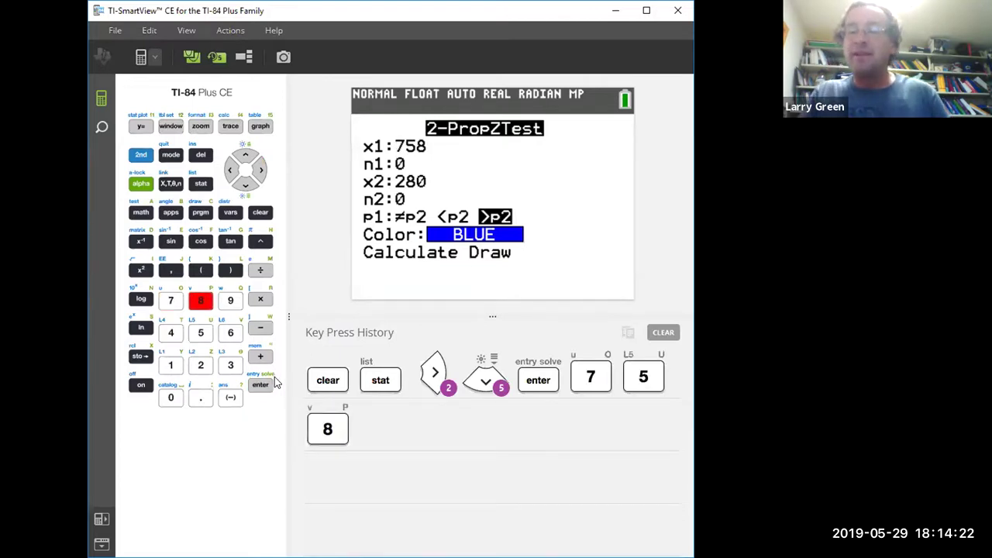
key(Down)
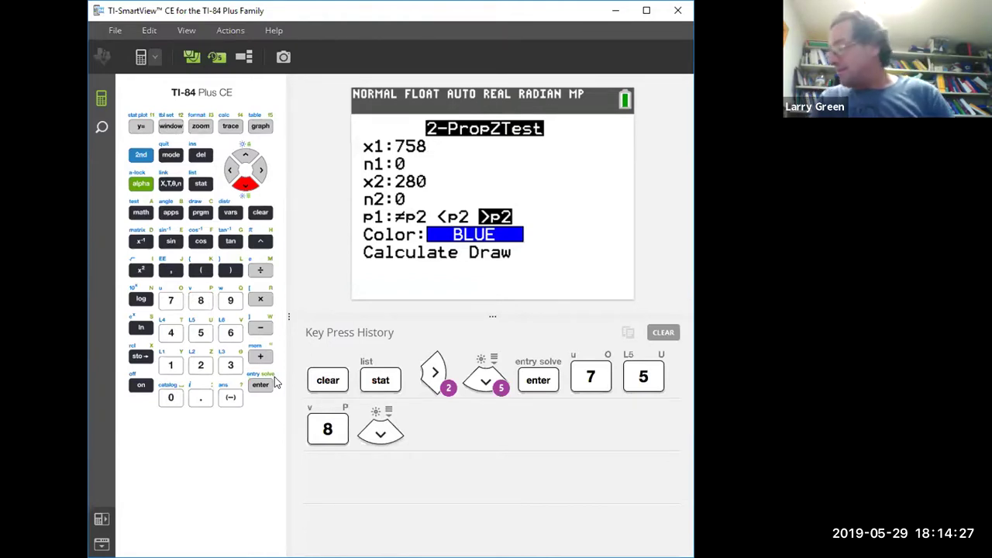
text(1024)
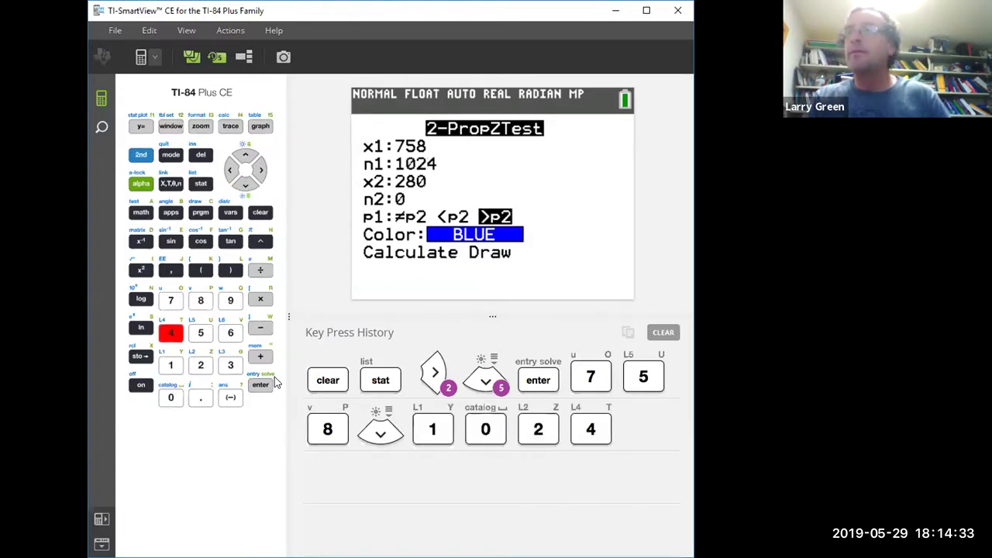
key(Return)
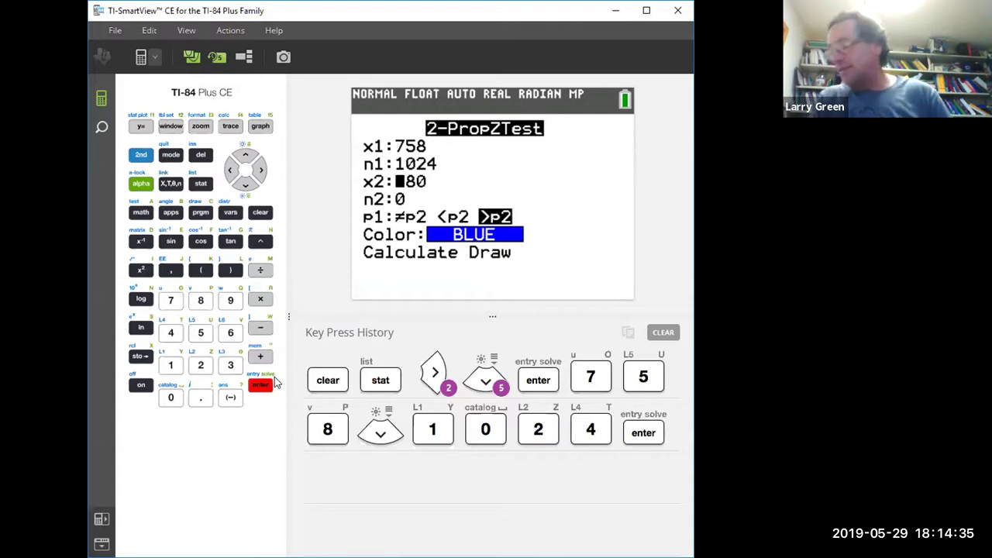
Enter the second sample's values in the 2-PropZTest: x2 as 707 and n2 as 1024.
text(707)
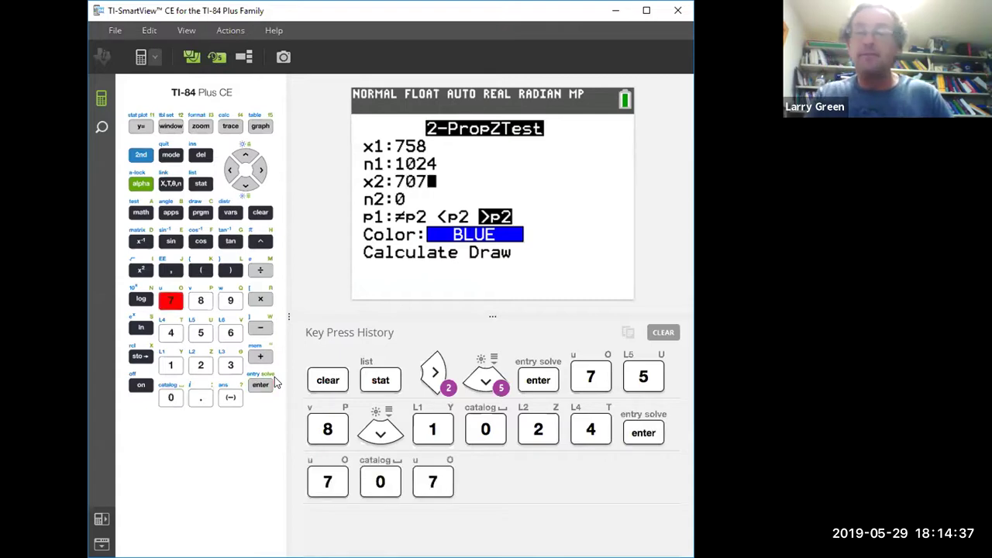
key(Return)
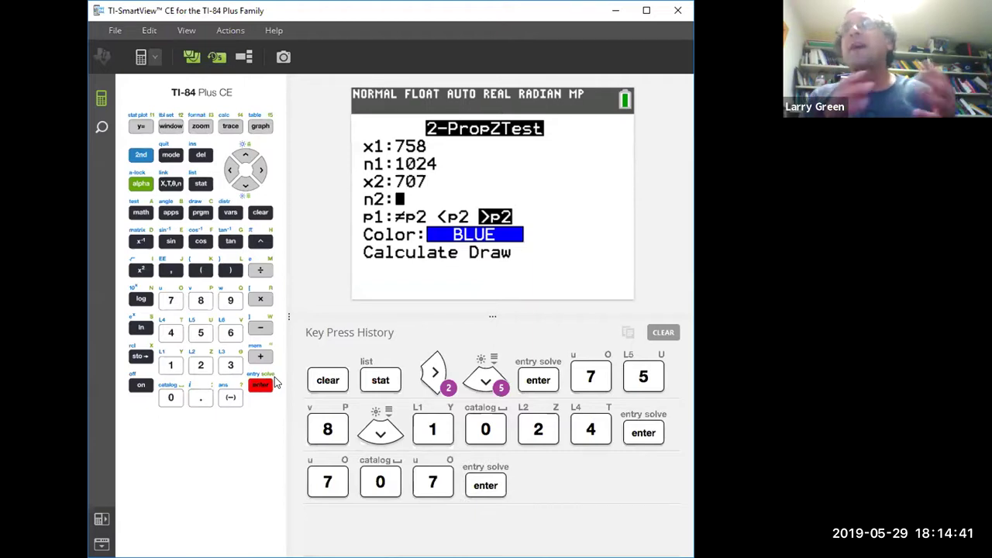
text(1)
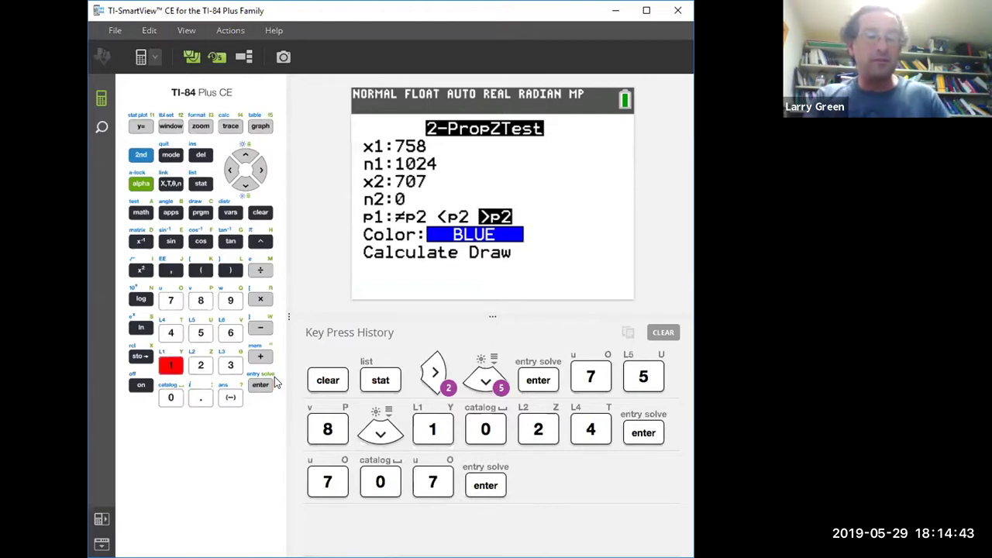
text(24)
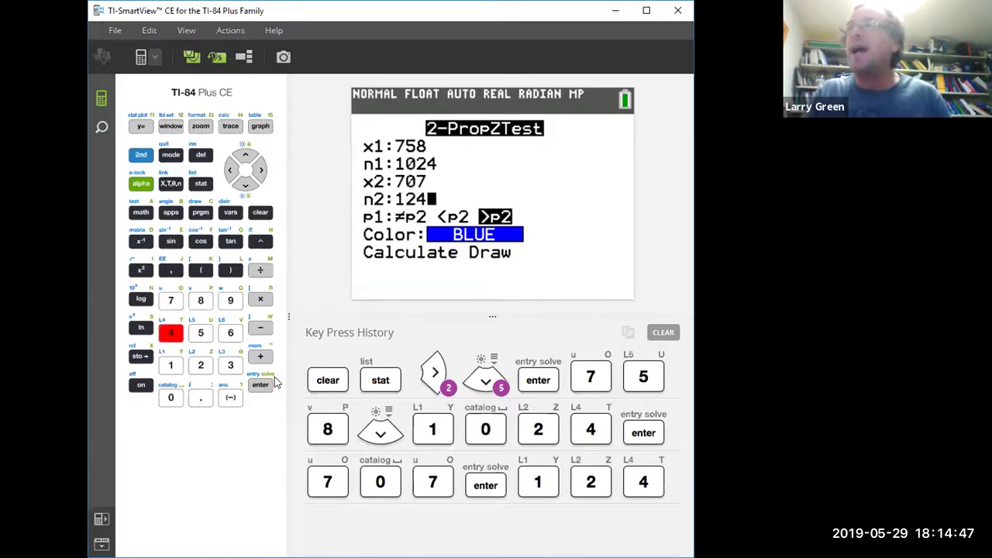
click(231, 172)
click(231, 172)
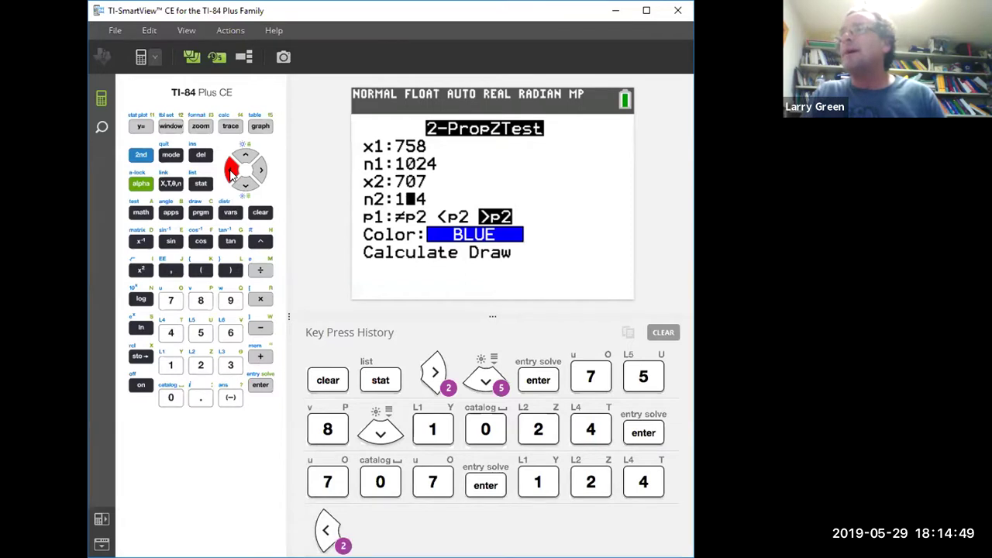
text(1024)
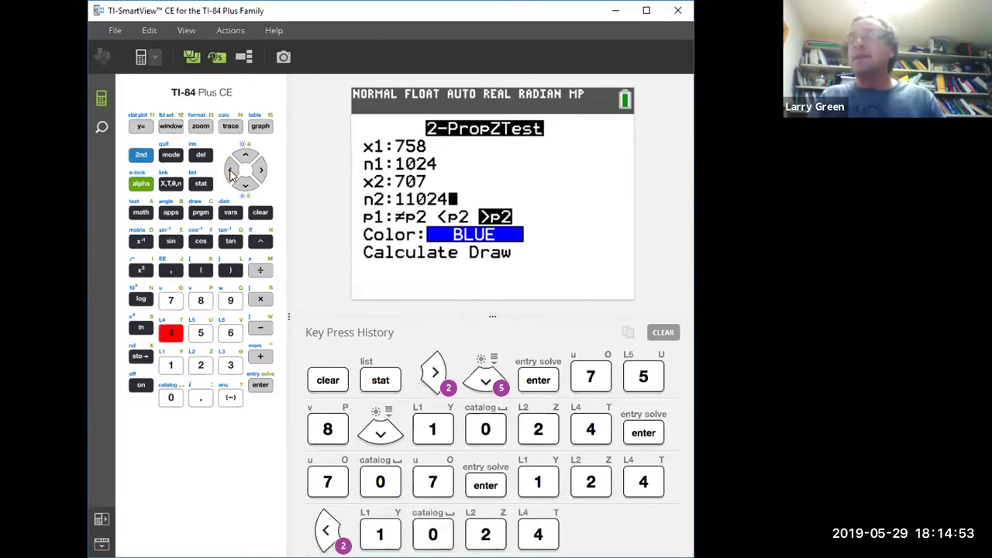
click(260, 213)
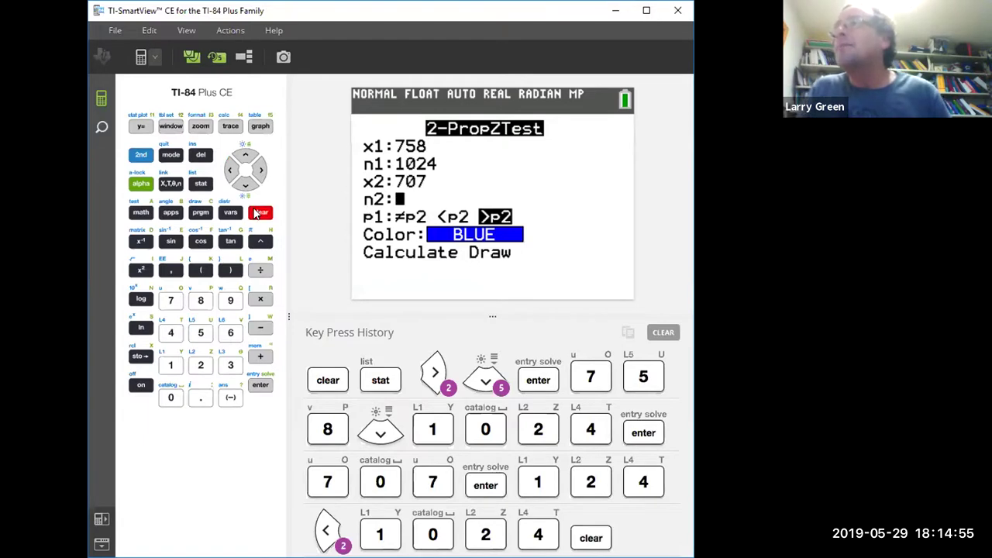
text(1024)
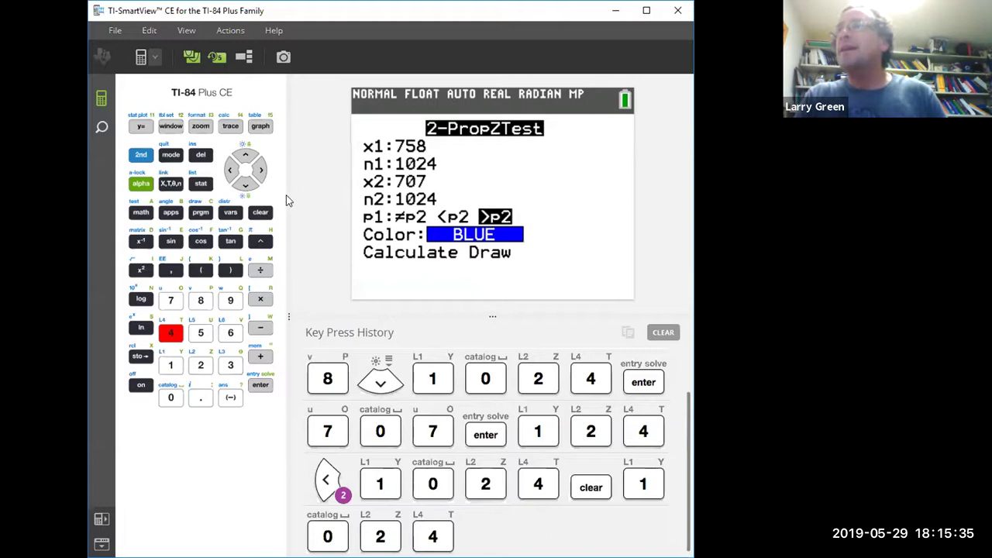
Select >p2 as the alternative hypothesis and calculate the 2-PropZTest.
click(246, 184)
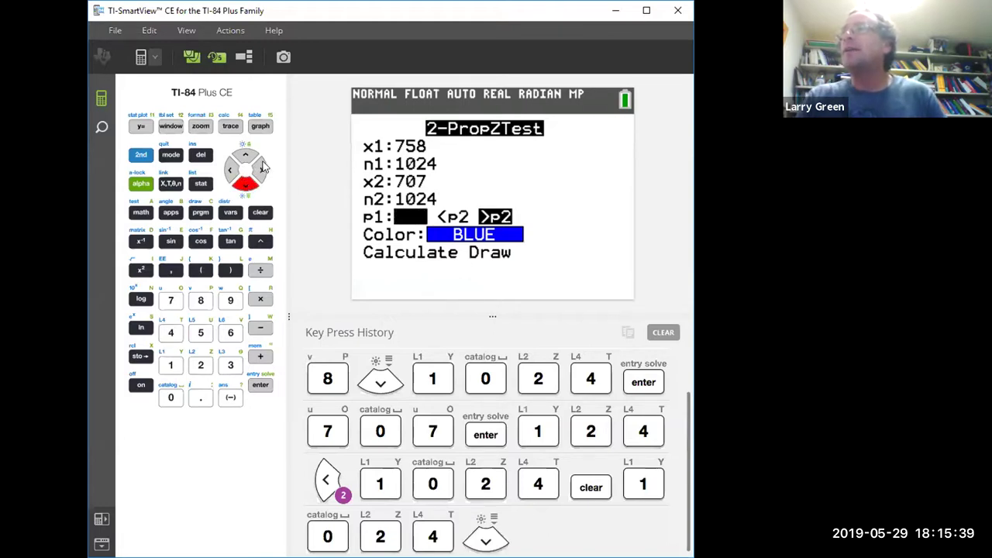
click(261, 169)
click(262, 170)
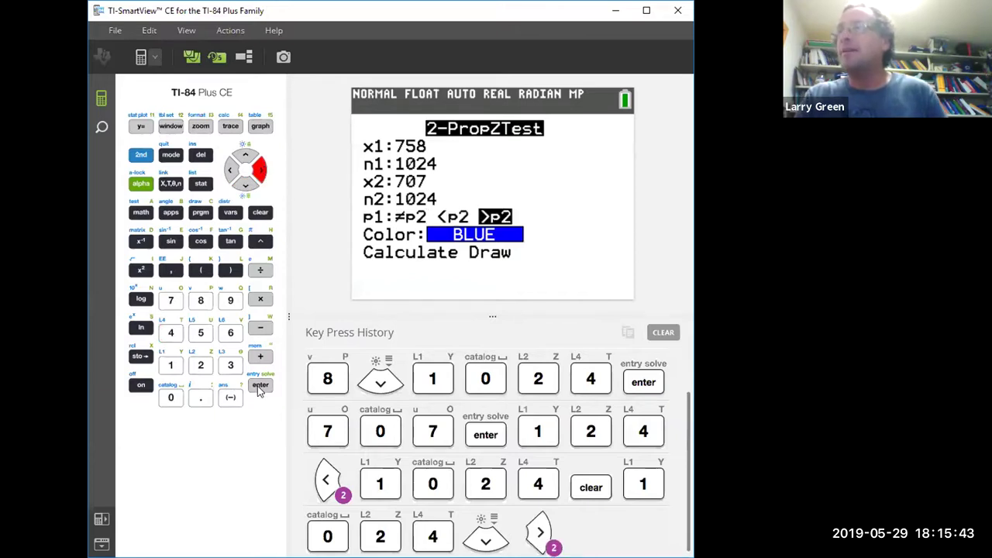
click(259, 384)
click(248, 183)
click(248, 183)
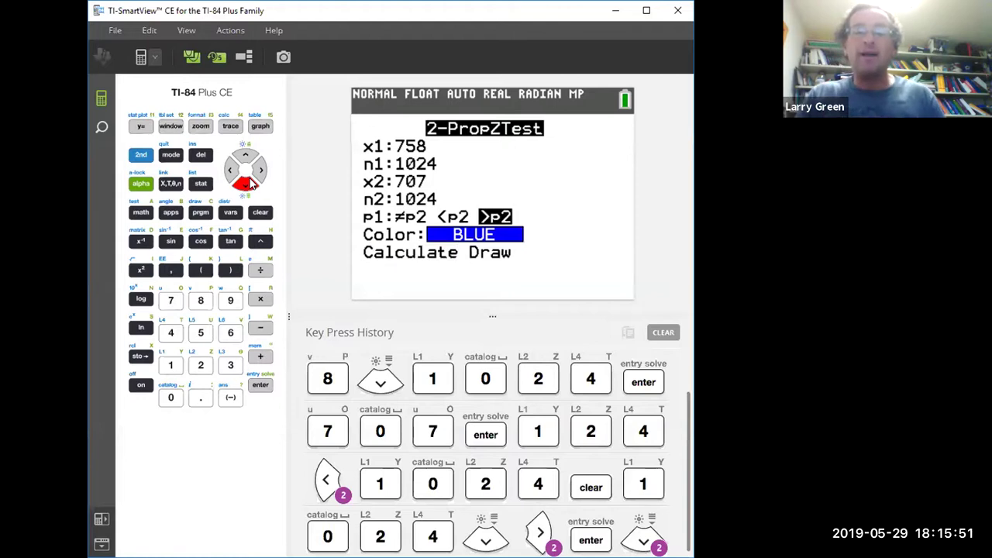
key(Return)
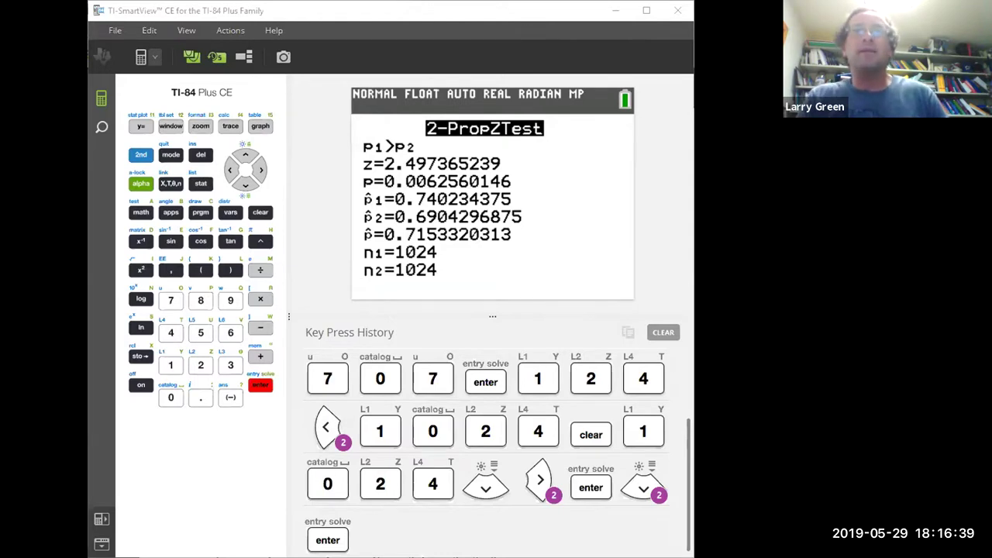
Switch to Paint 3D and set the text colour to red for the 2D text.
key(alt+Tab)
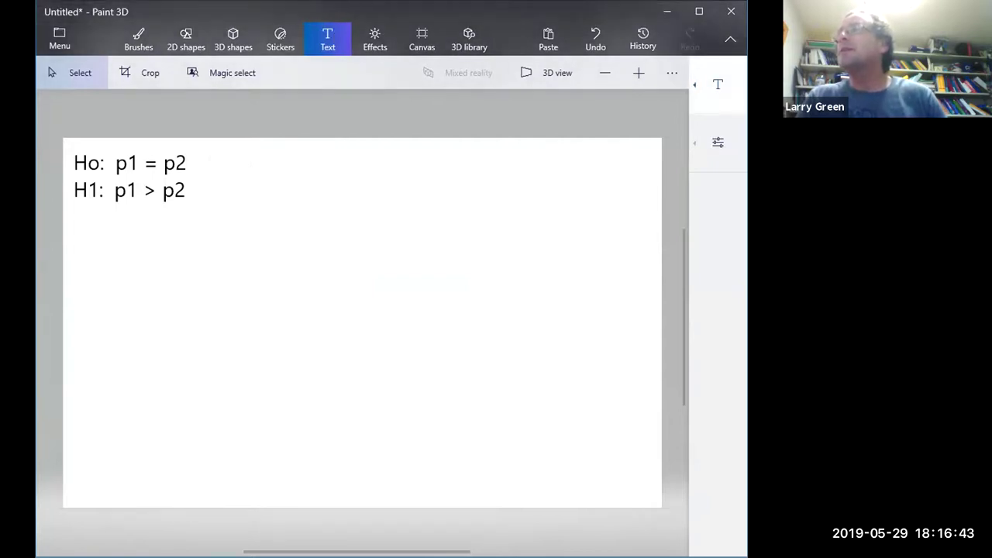
click(717, 84)
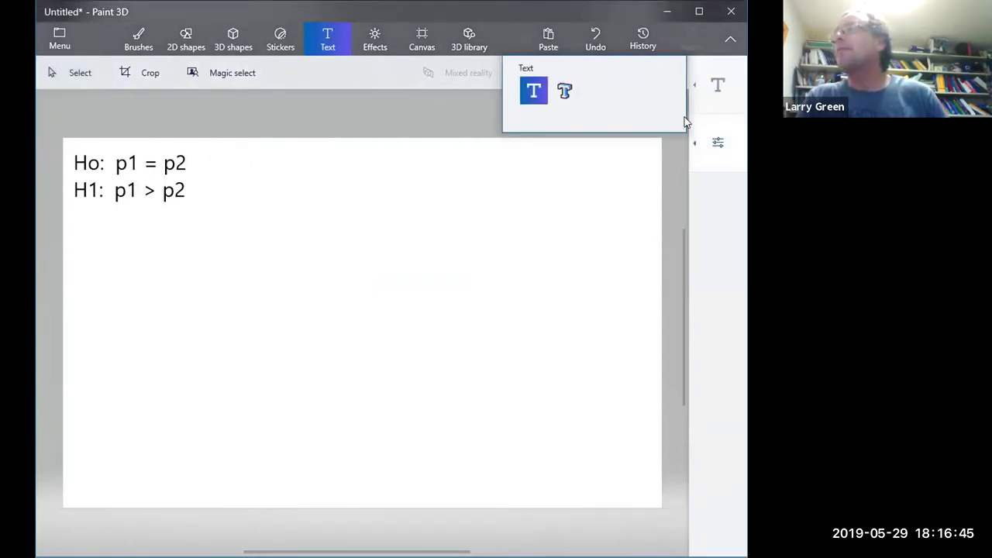
click(718, 143)
click(649, 185)
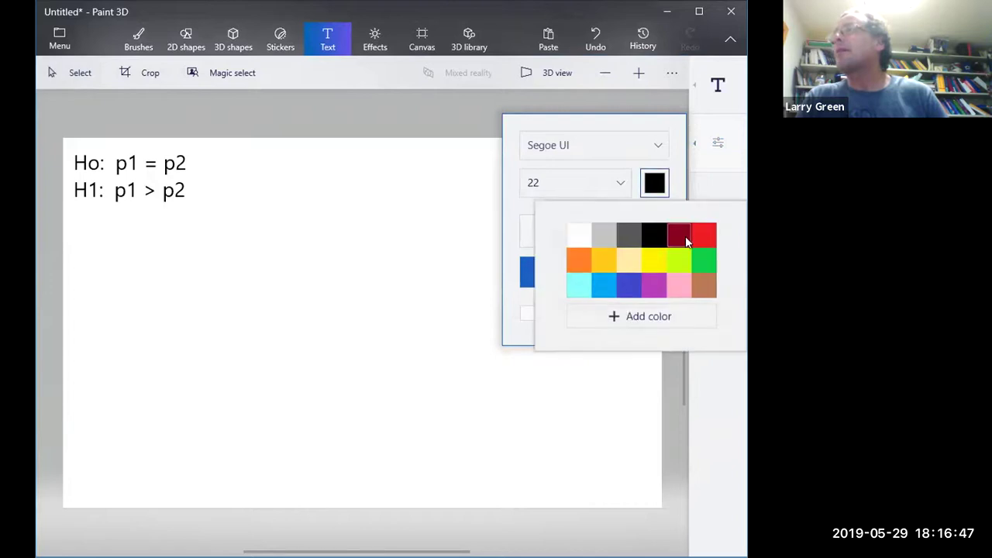
click(702, 233)
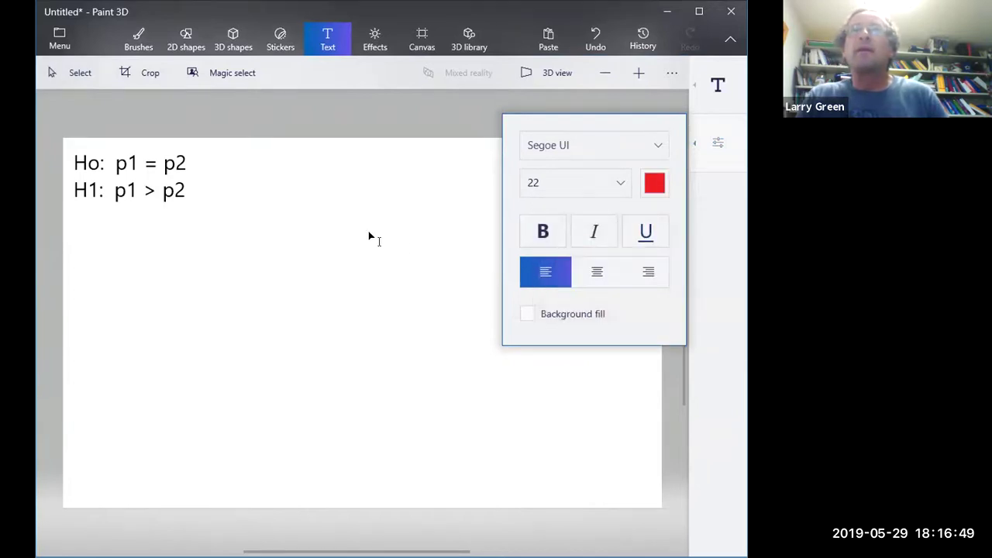
Add the text "p= 0.006" beside the hypotheses and commit it to the canvas.
drag(209, 160, 379, 191)
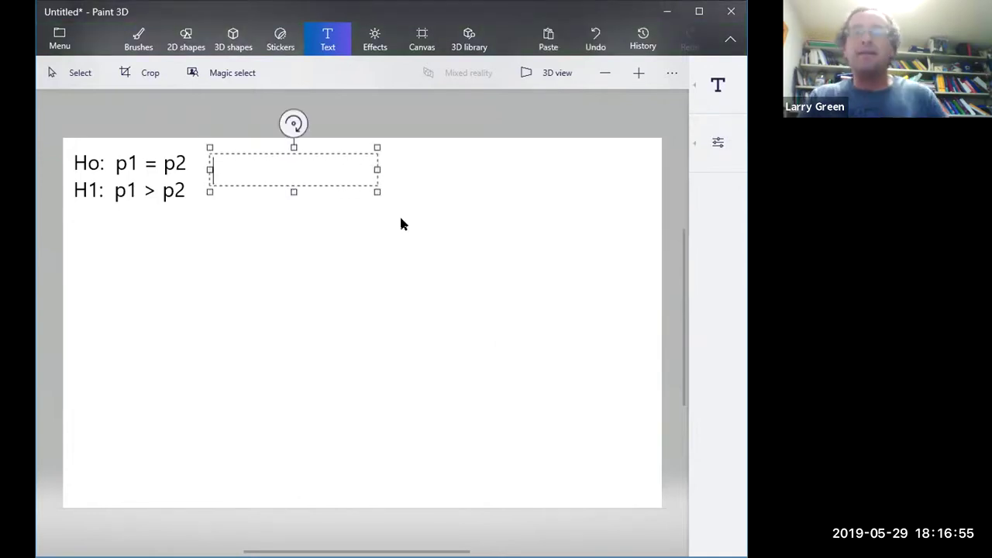
text(p)
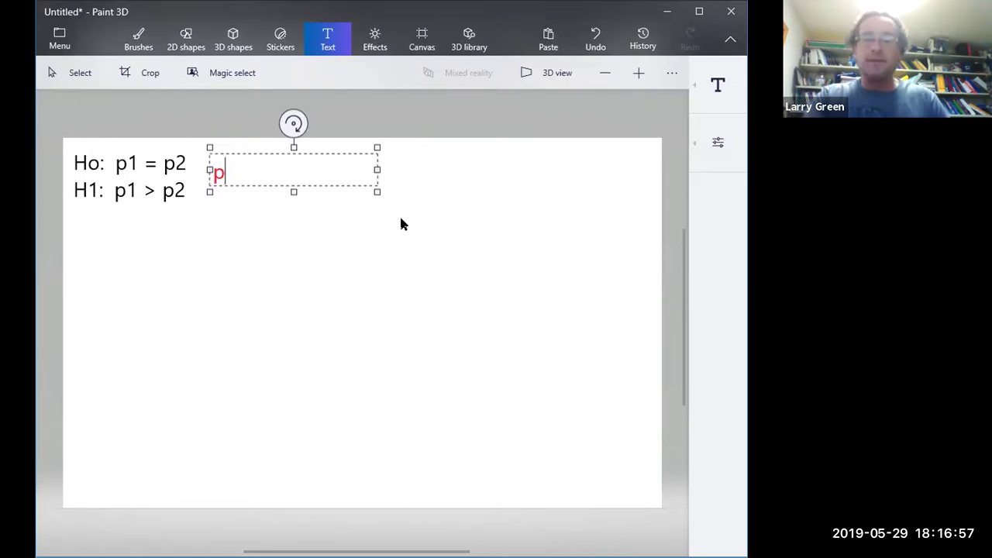
text(= 0.006)
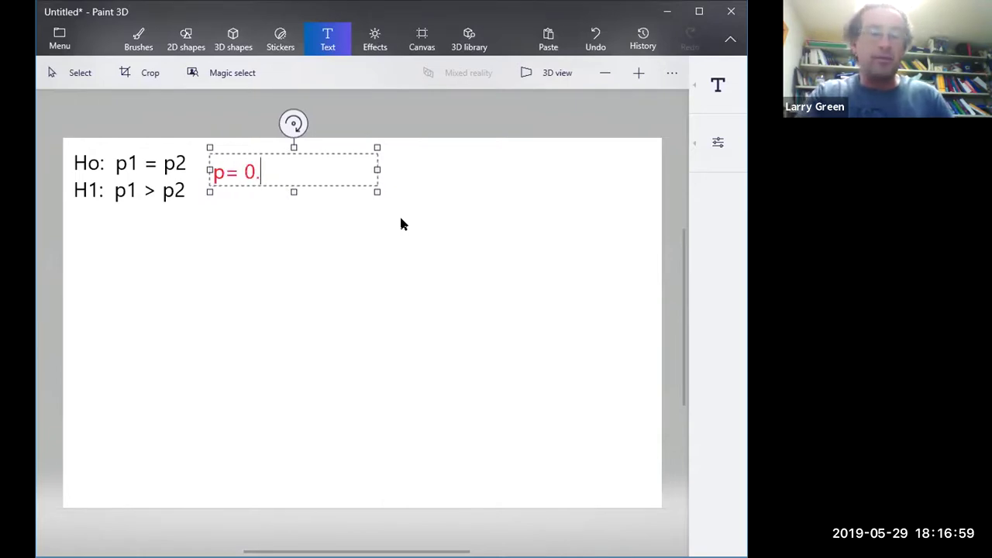
click(377, 288)
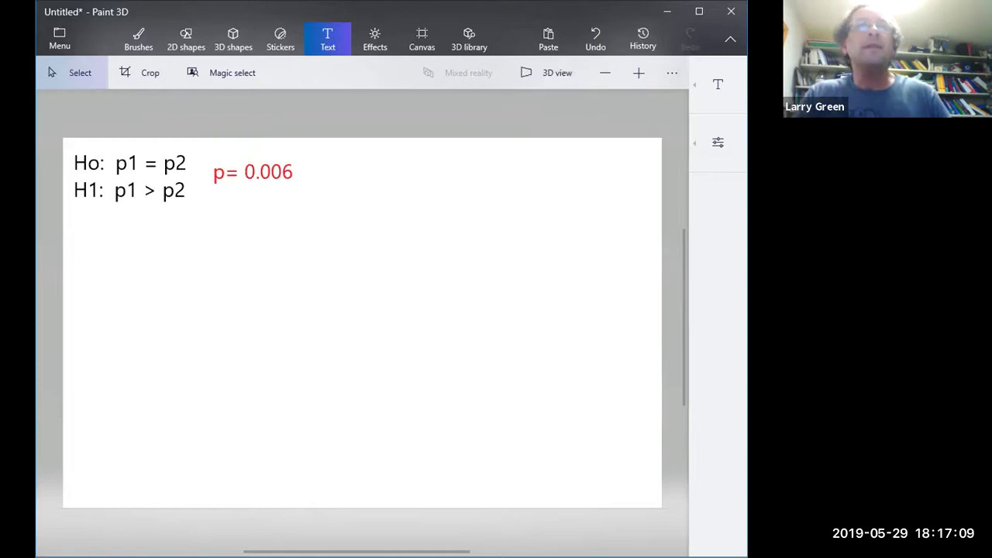
Recheck the test results in TI-SmartView, return to Paint 3D, and create a wide text box below the hypotheses.
key(alt+Tab)
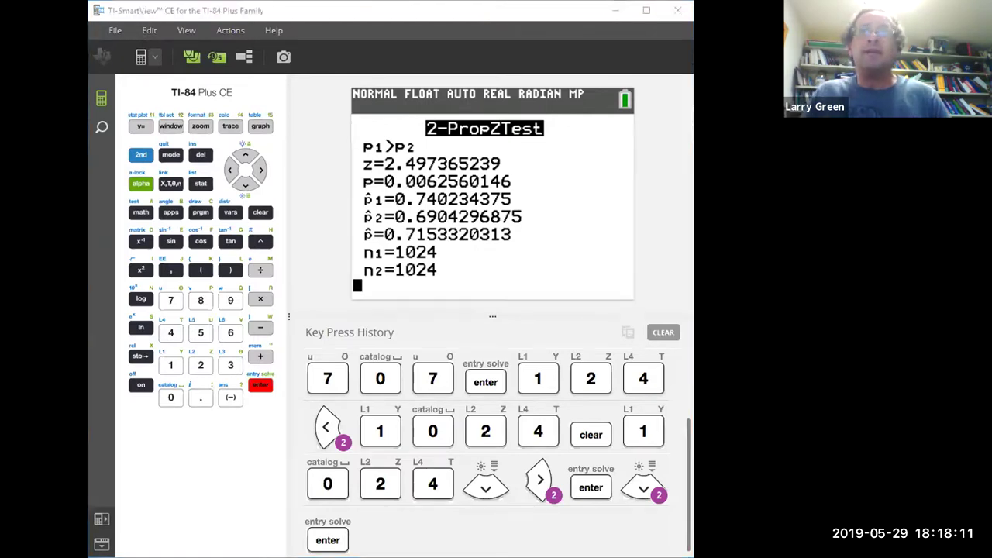
key(alt+Tab)
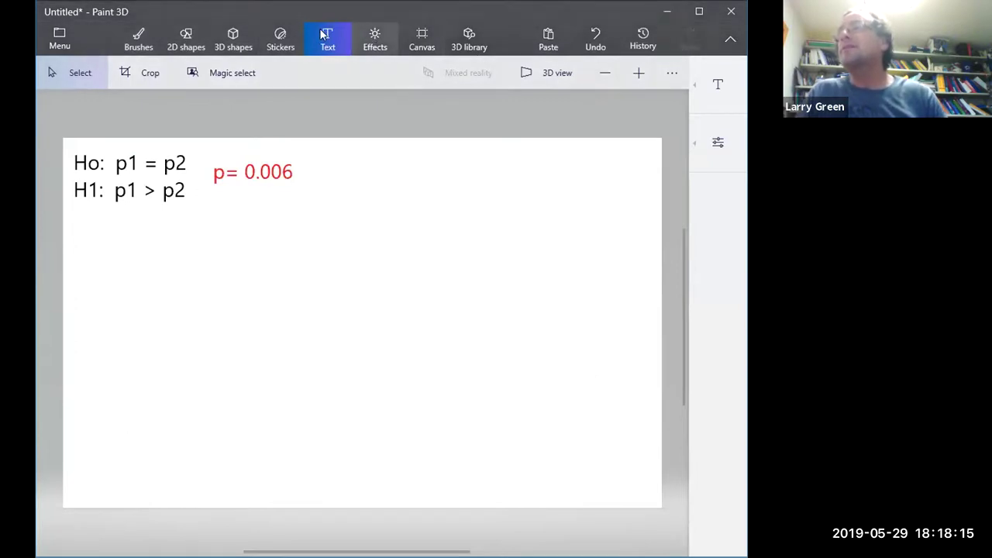
click(698, 85)
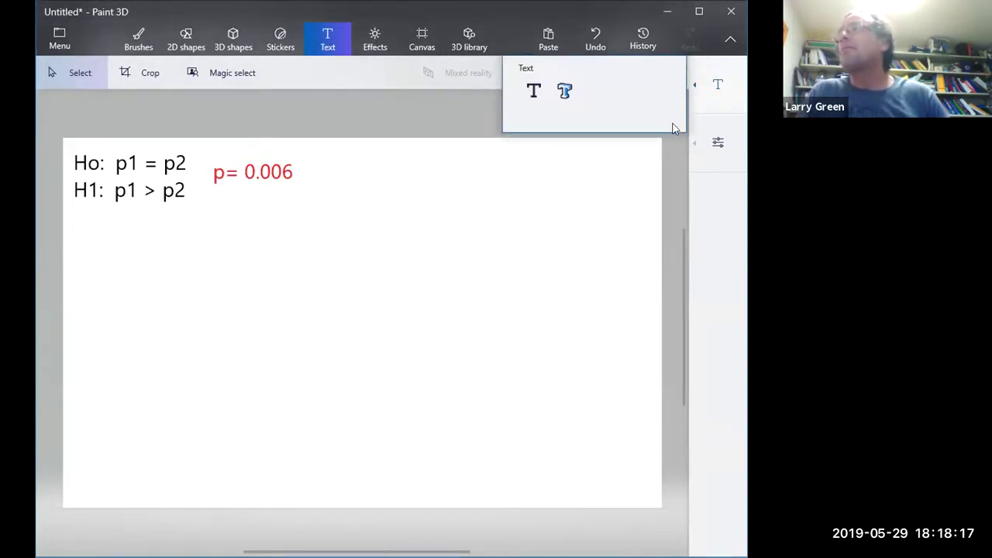
click(534, 90)
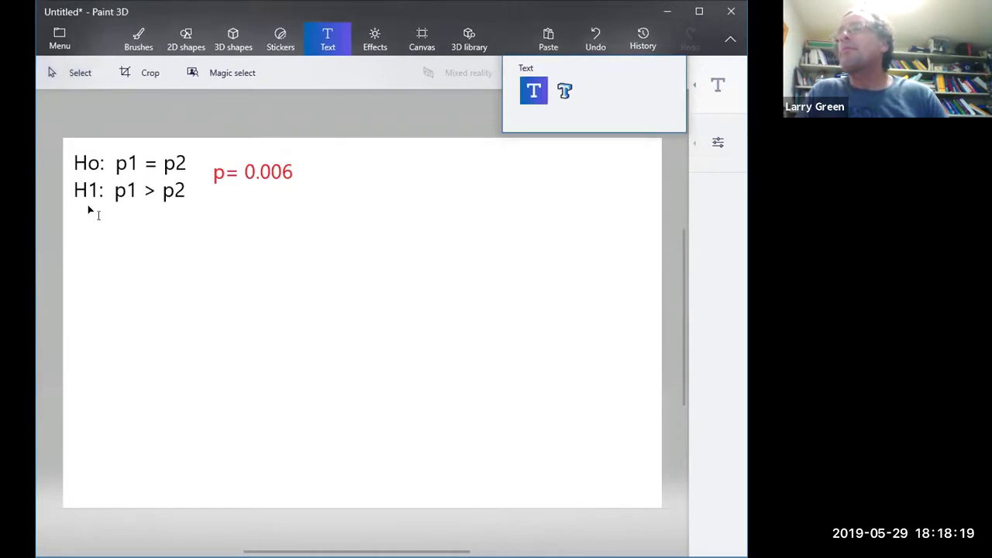
drag(83, 205, 631, 312)
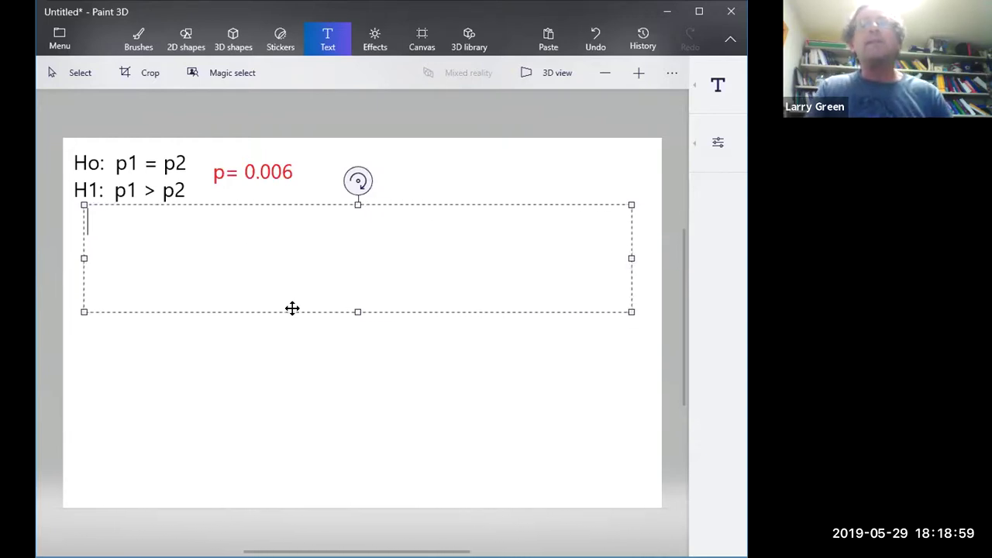
Begin the conclusion in the red text box with "There is statistically significant evidence that the population".
text(Ther)
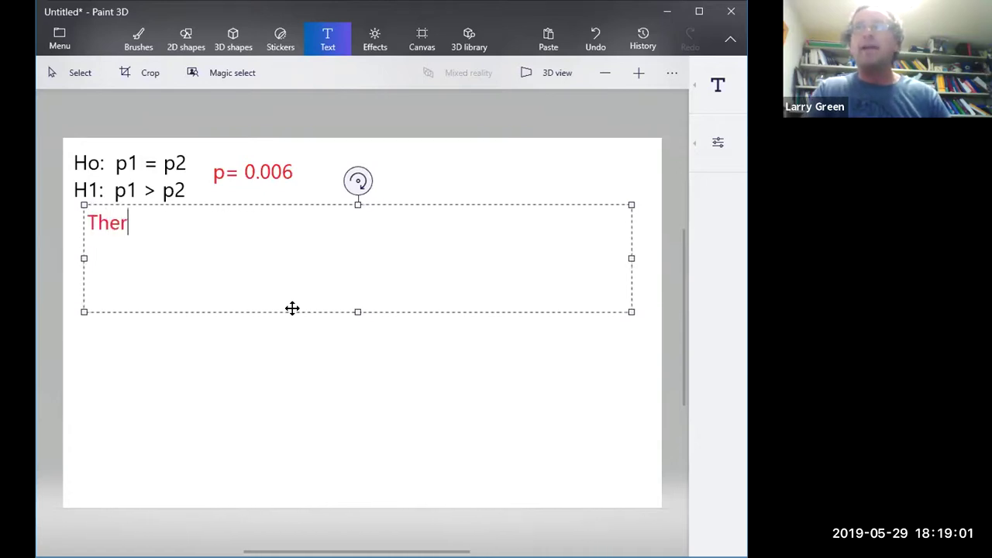
text(e is statistically)
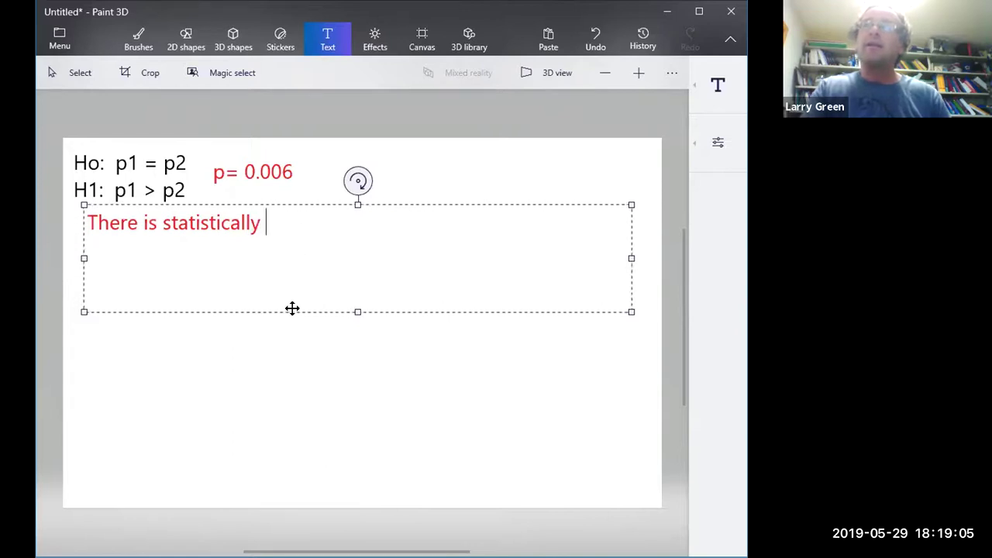
text( signifi)
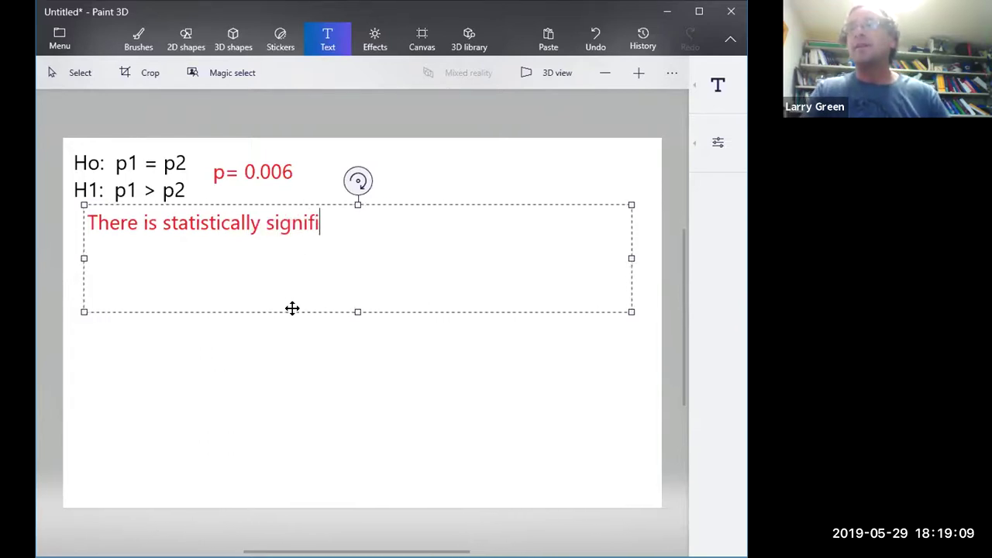
text(cant evidence that)
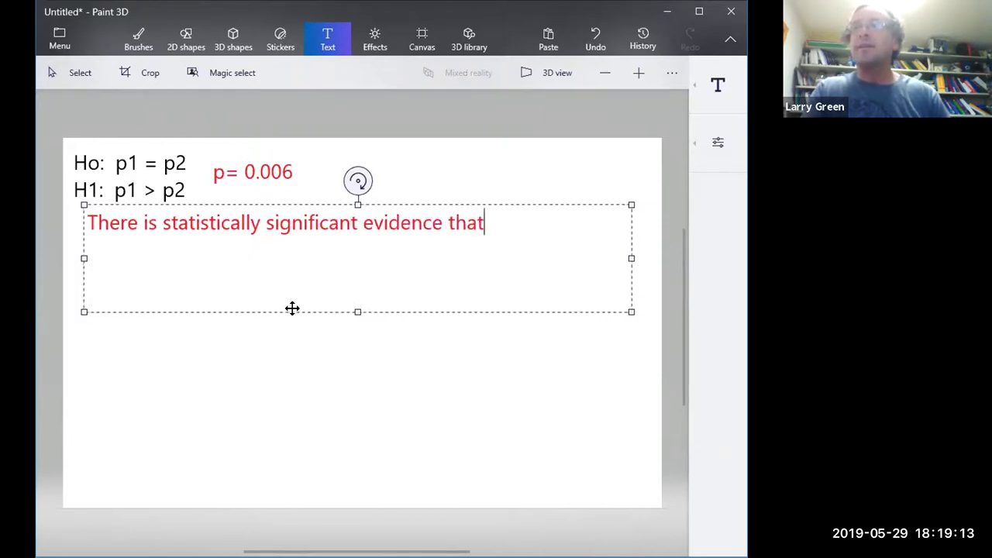
text( the )
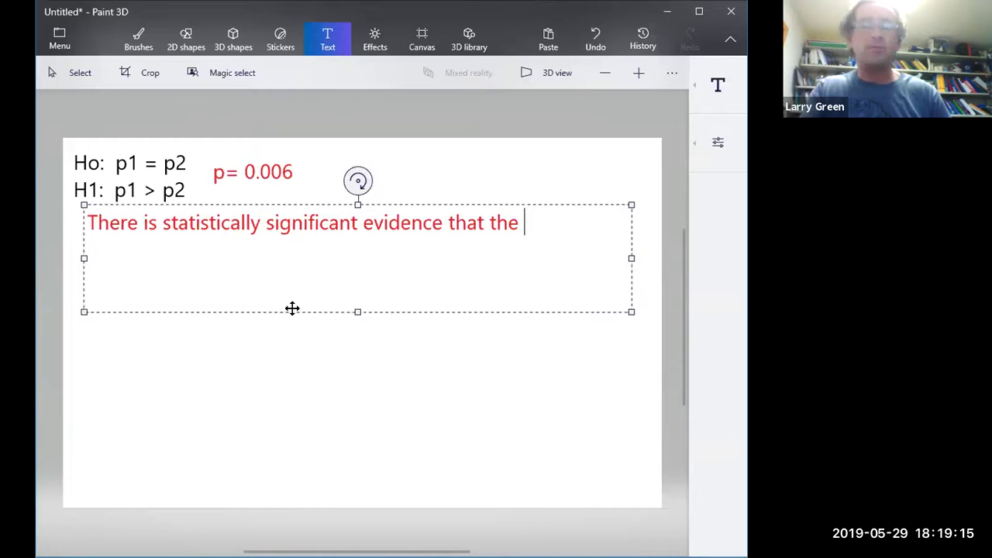
text(population )
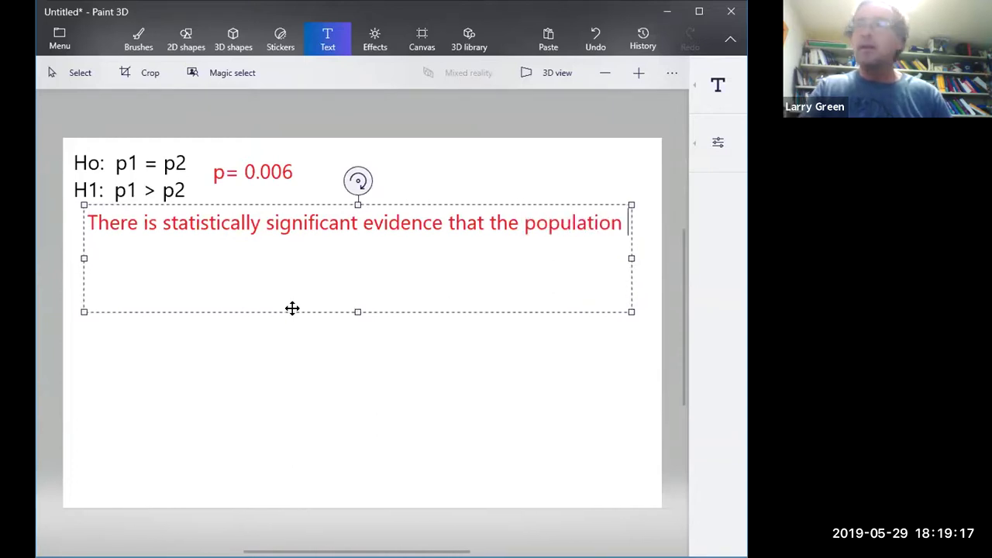
Continue the conclusion with "proportion of Americans who think that the postal service is doing an excellent job".
text(proport)
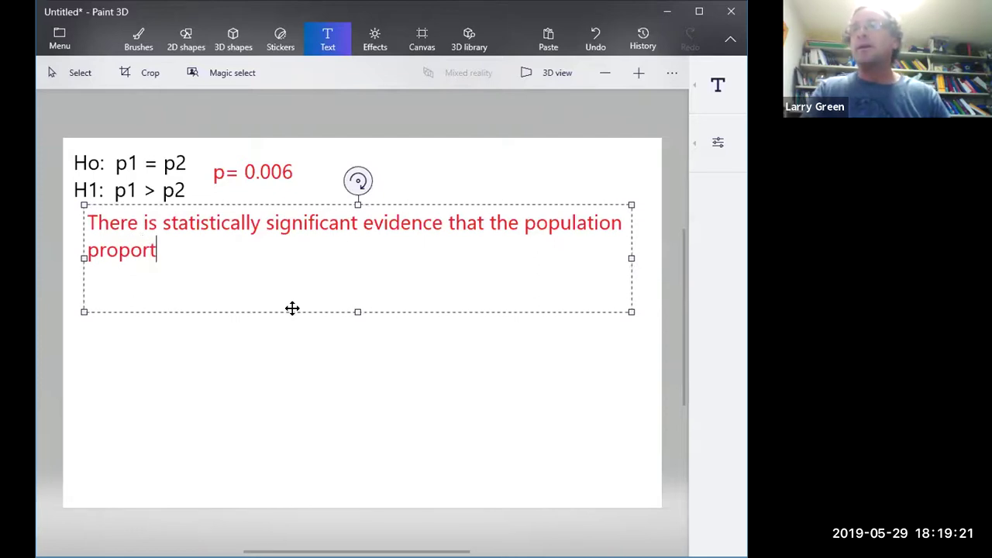
text(ion of Americans who thin)
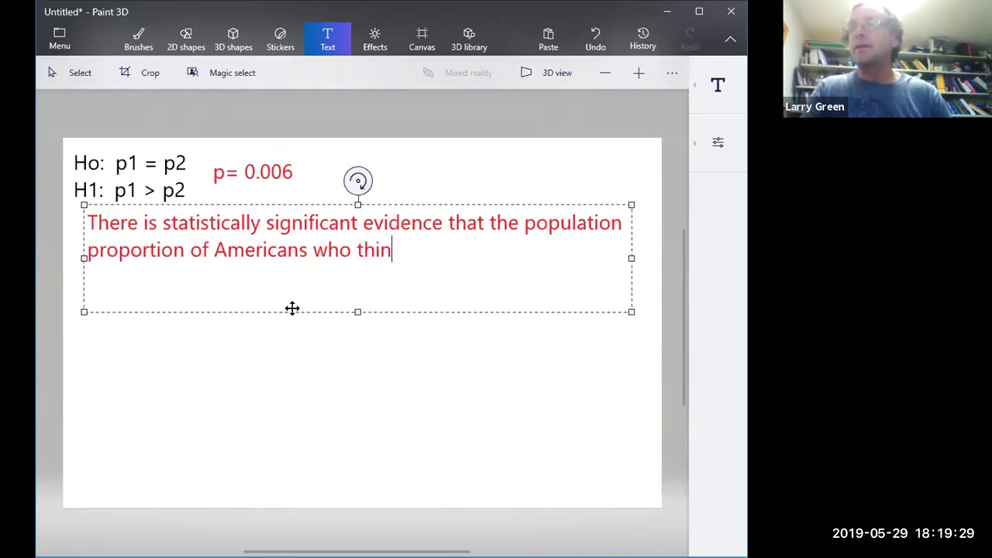
text(k that the po)
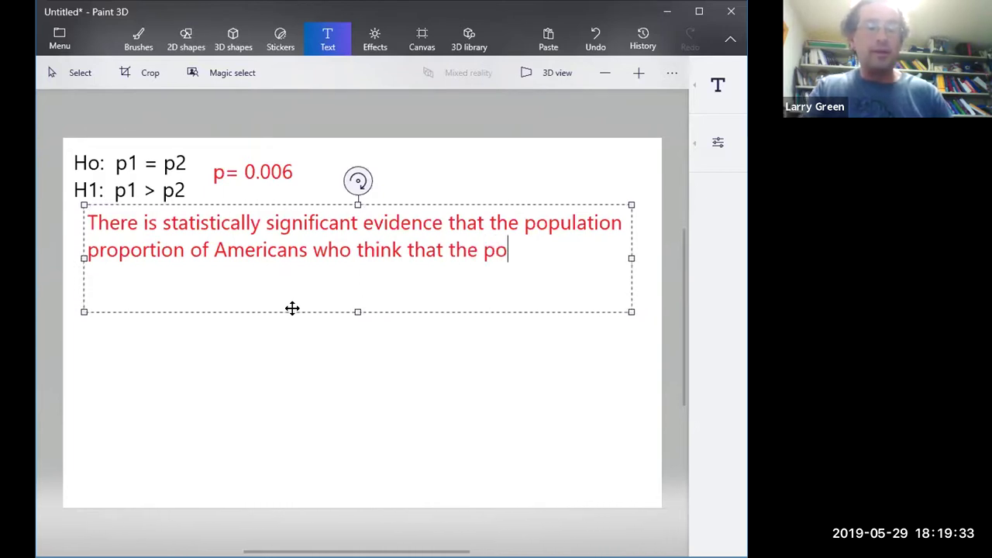
text(stal ser)
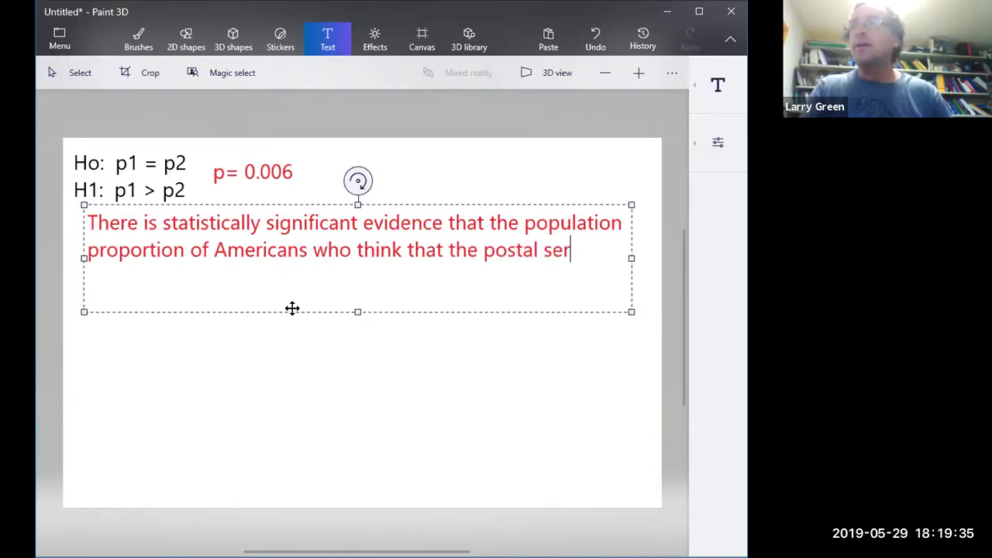
text(doing an excellent job)
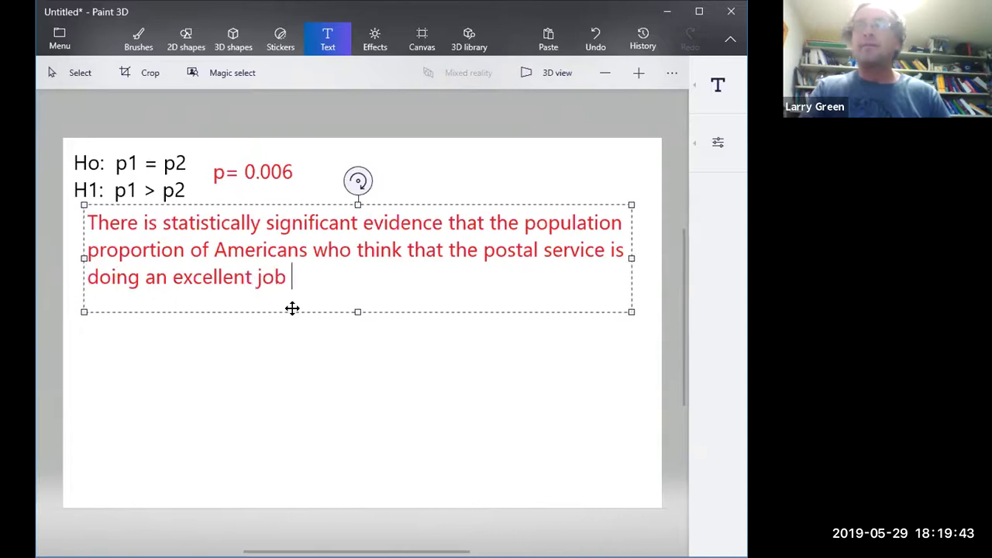
Extend the conclusion with "is higher than the population proportion of Americans who", deleting any misworded text after "who".
text( is higher than the )
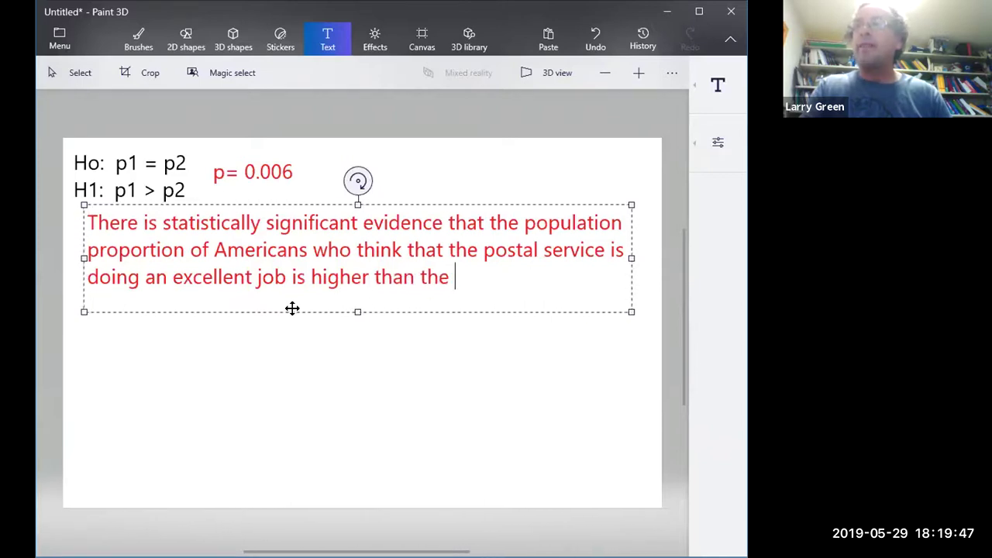
text(population proportion of Americans who that that the)
key(BackSpace)
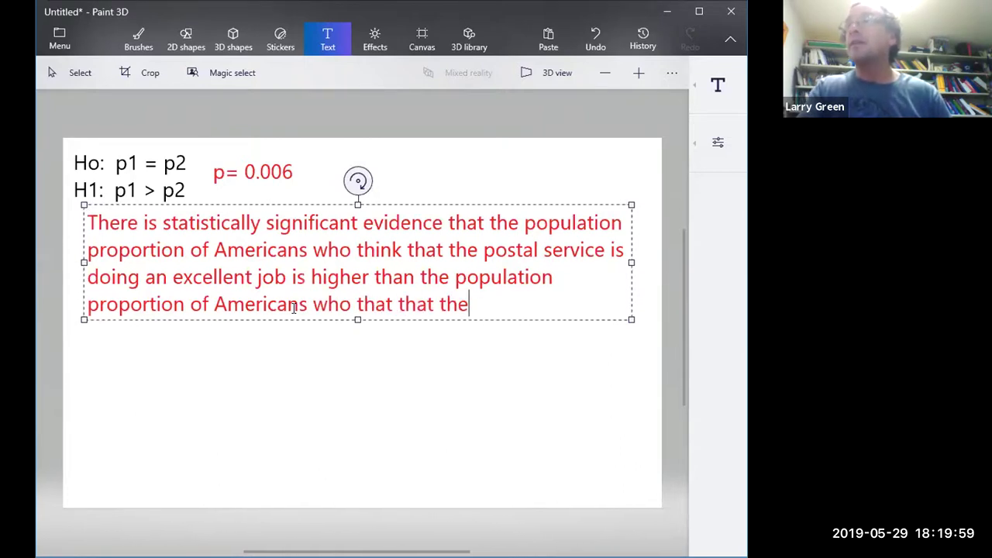
key(BackSpace)
key(BackSpace)
key(BackSpace)
key(BackSpace)
key(BackSpace)
text(the)
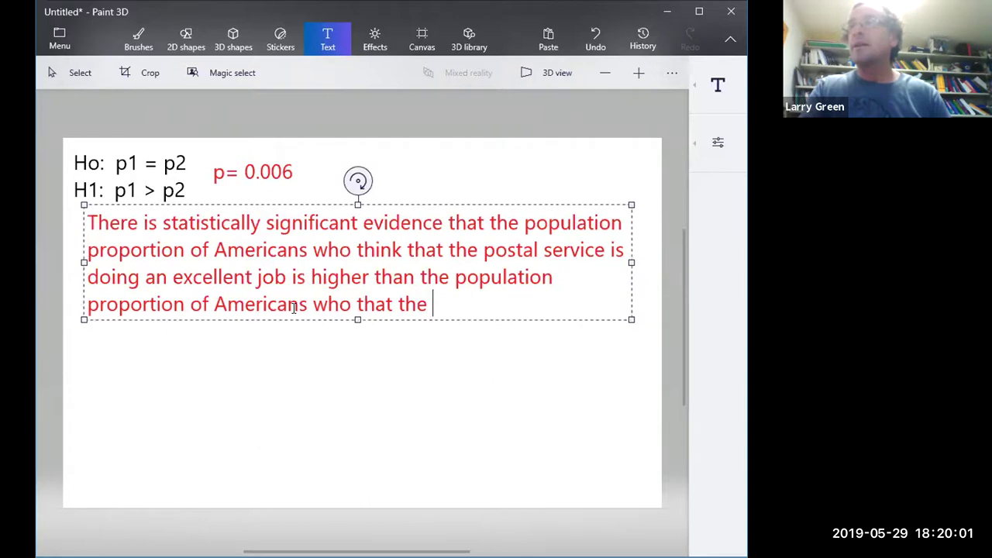
key(BackSpace)
key(BackSpace)
key(BackSpace)
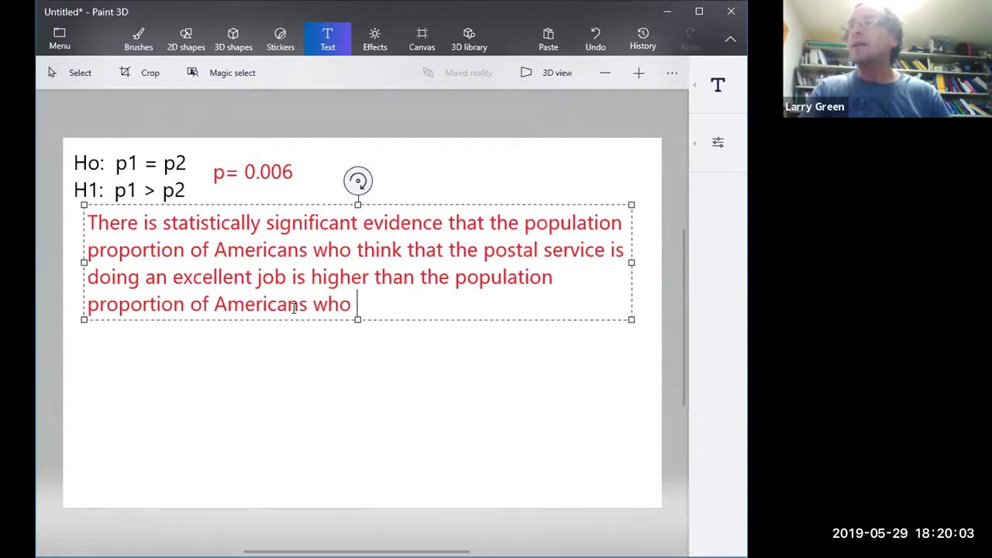
Finish the conclusion with "think that the secret service is doing an excellent job." and commit the text to the canvas.
text(think that the secret service is do)
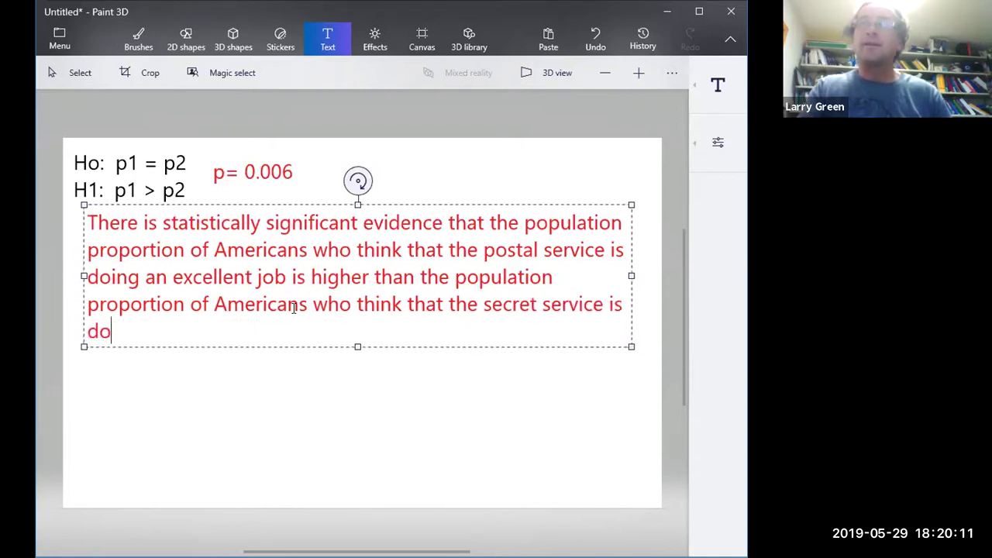
text(ing an ex)
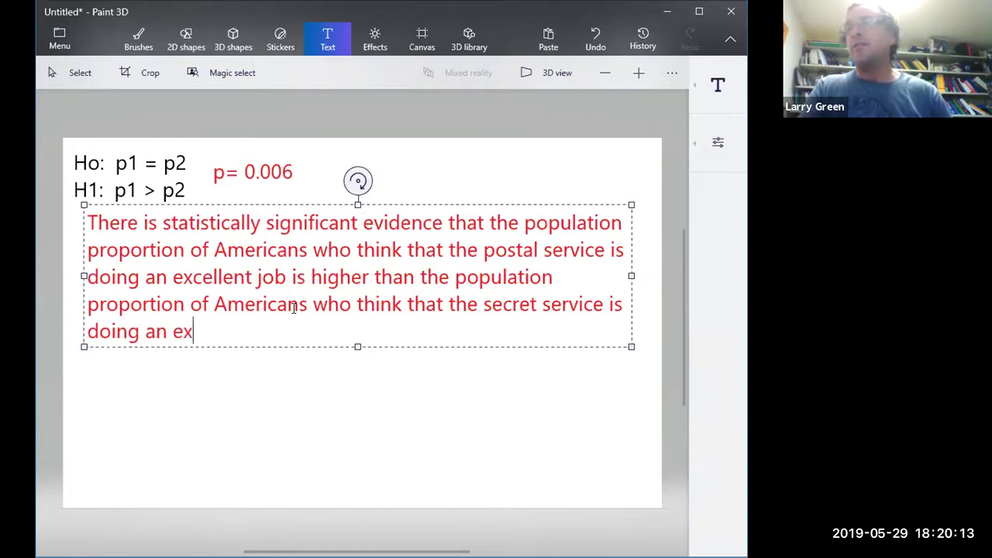
text(cellent )
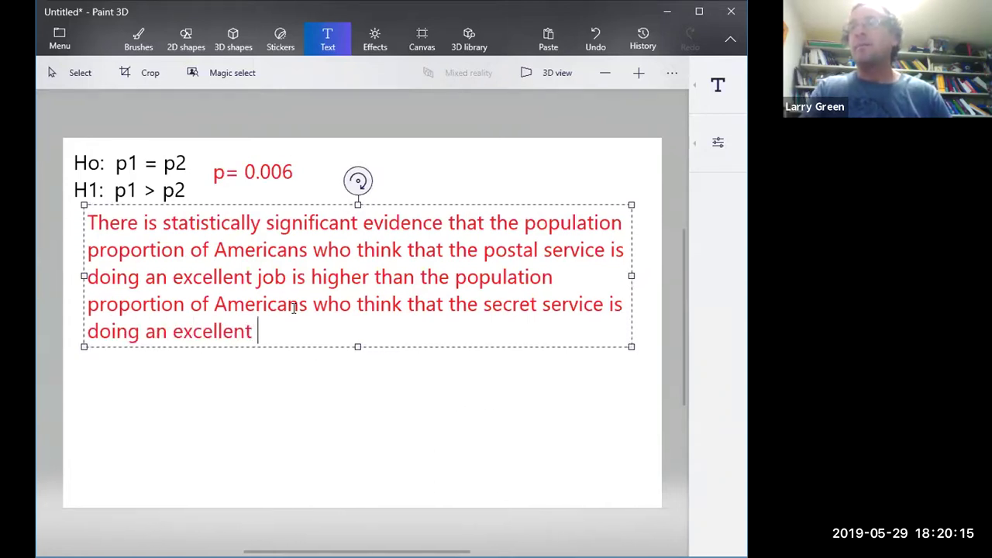
text(job.)
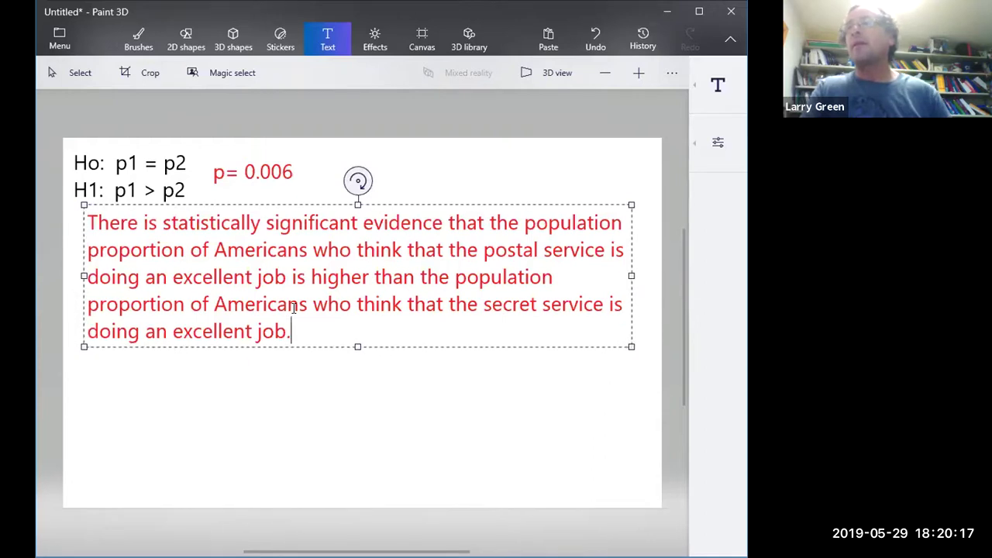
click(252, 443)
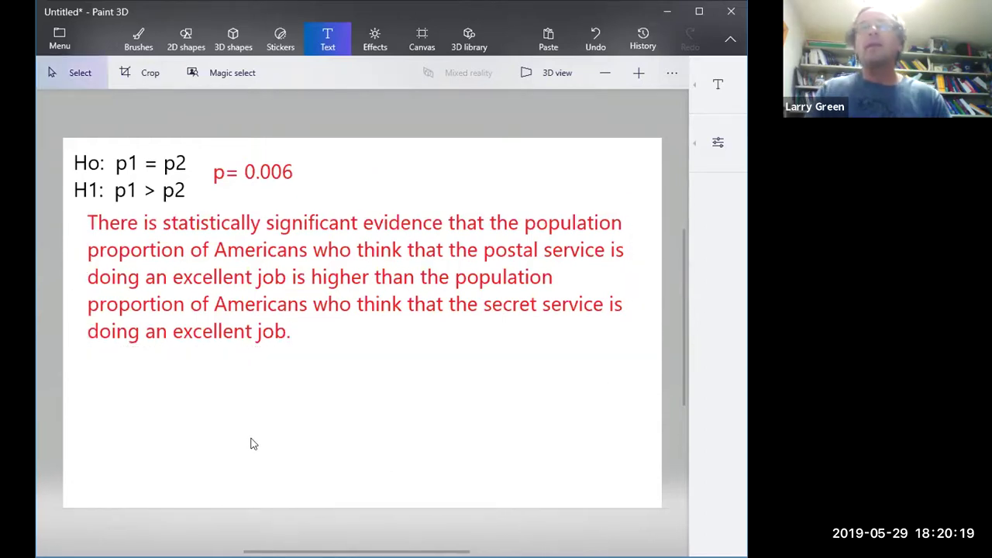
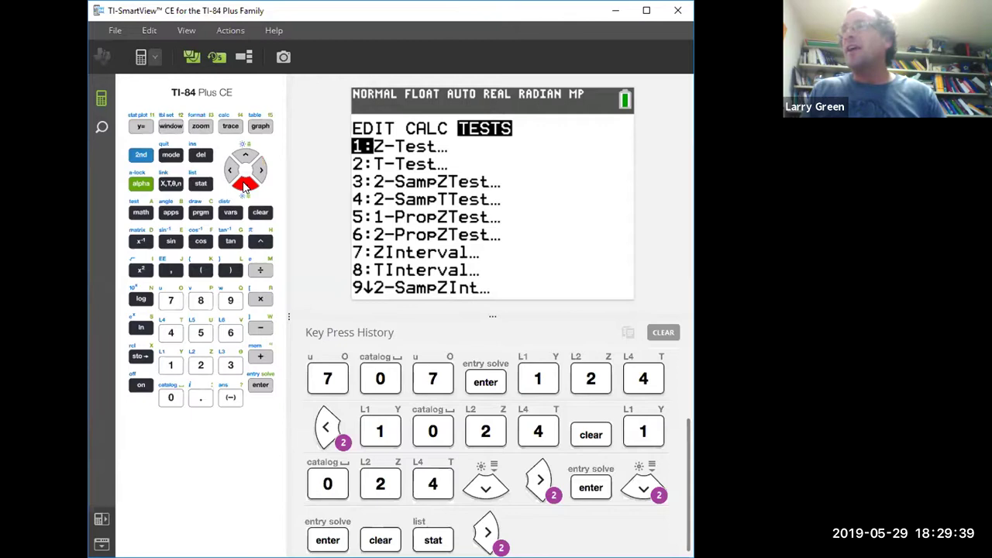
Open the 2-SampTTest on the TI-84 calculator and set its input type to Stats.
click(244, 185)
click(245, 184)
click(245, 185)
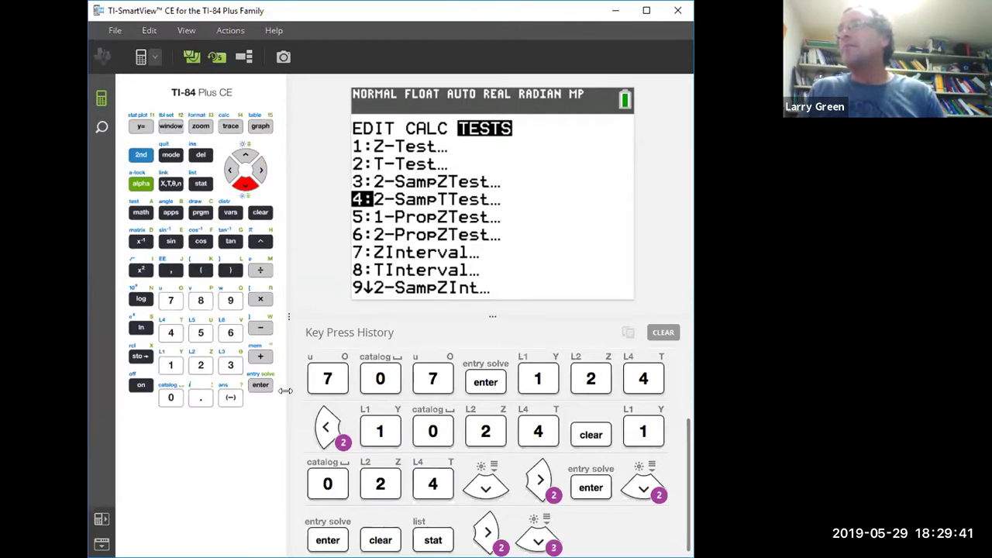
click(262, 386)
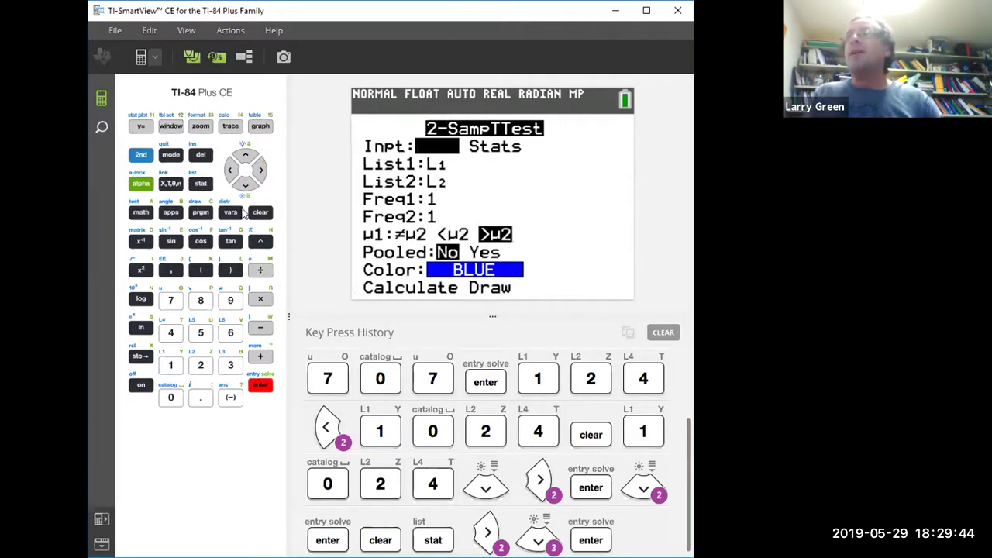
click(261, 170)
click(259, 386)
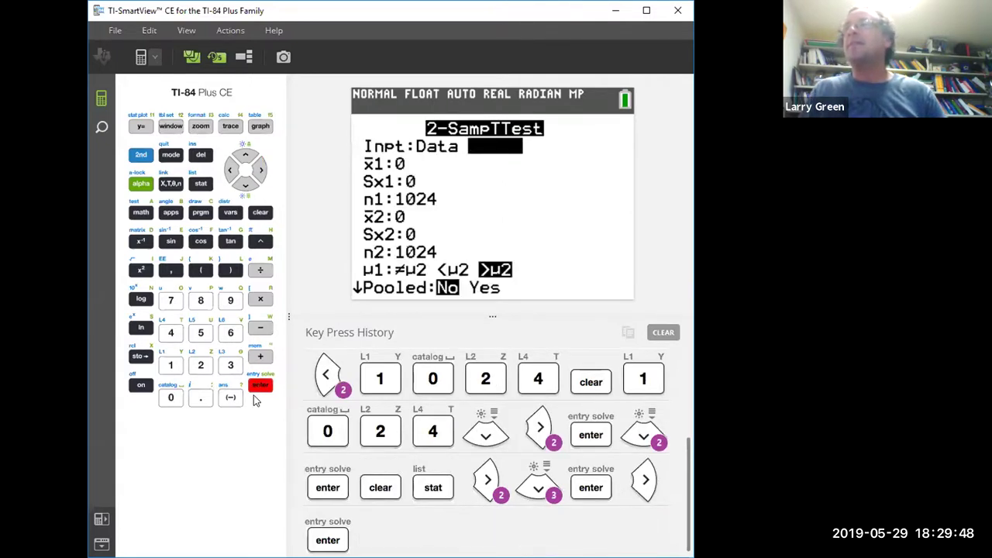
Set the first sample's mean x̄1 to 72, standard deviation Sx1 to 13 and size n1 to 35.
click(241, 186)
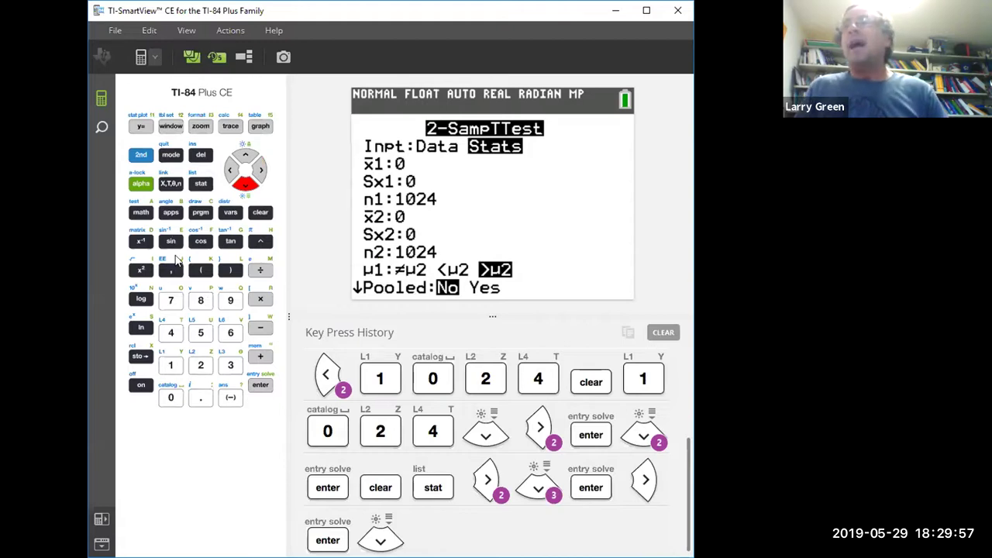
click(170, 303)
click(200, 366)
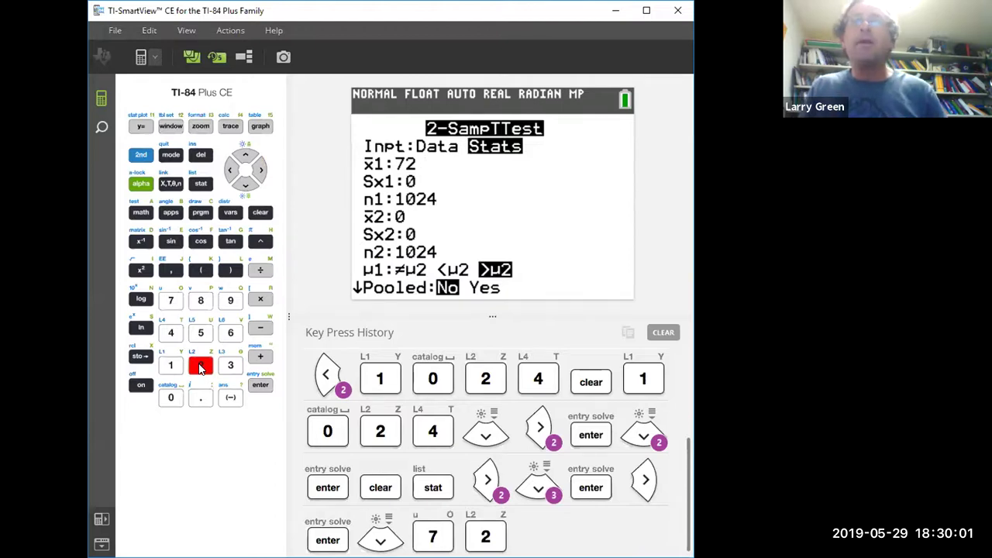
click(245, 185)
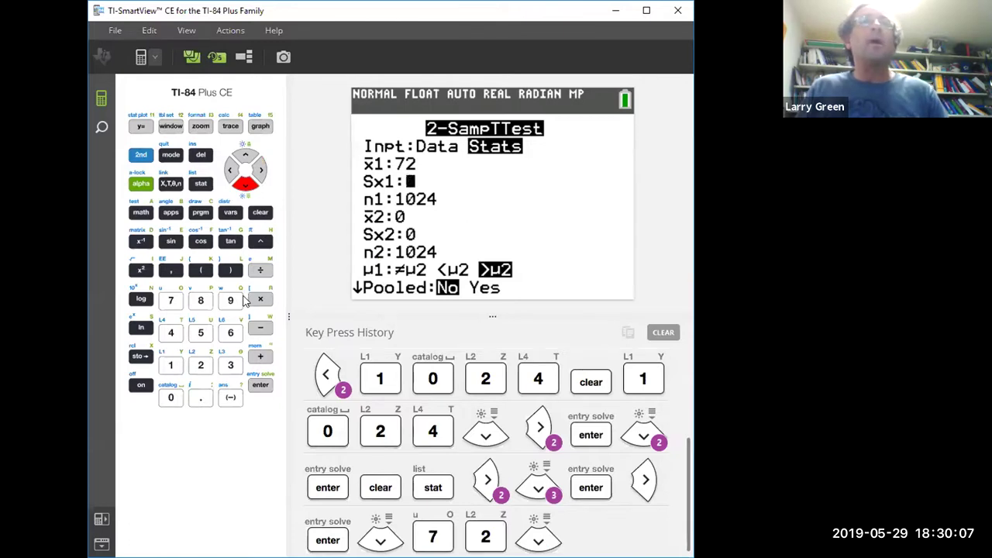
click(177, 365)
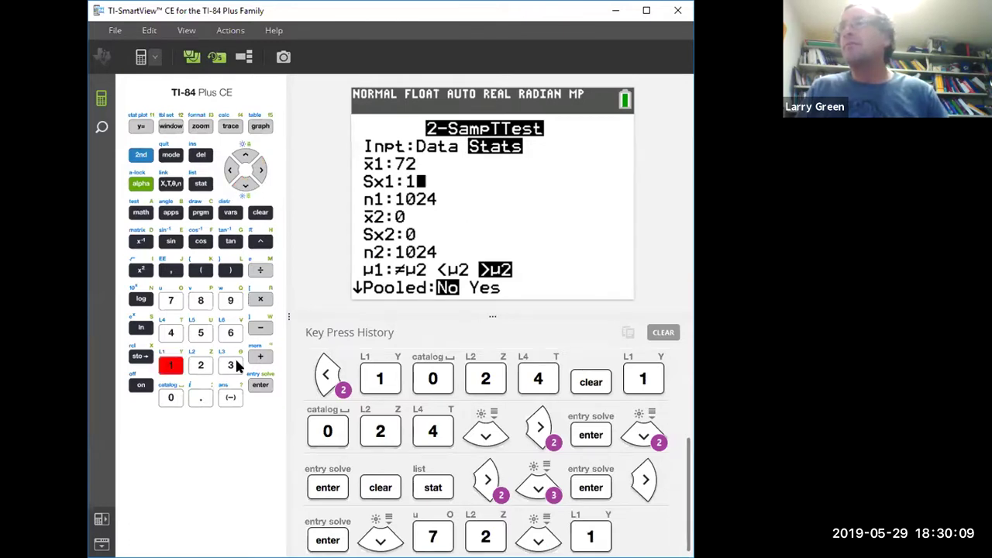
click(232, 366)
click(246, 186)
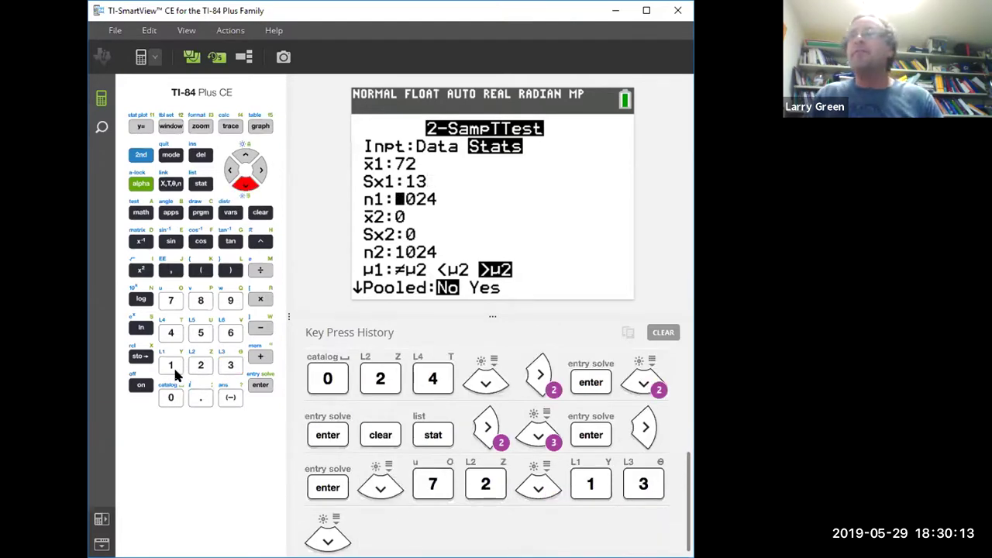
click(230, 366)
click(200, 332)
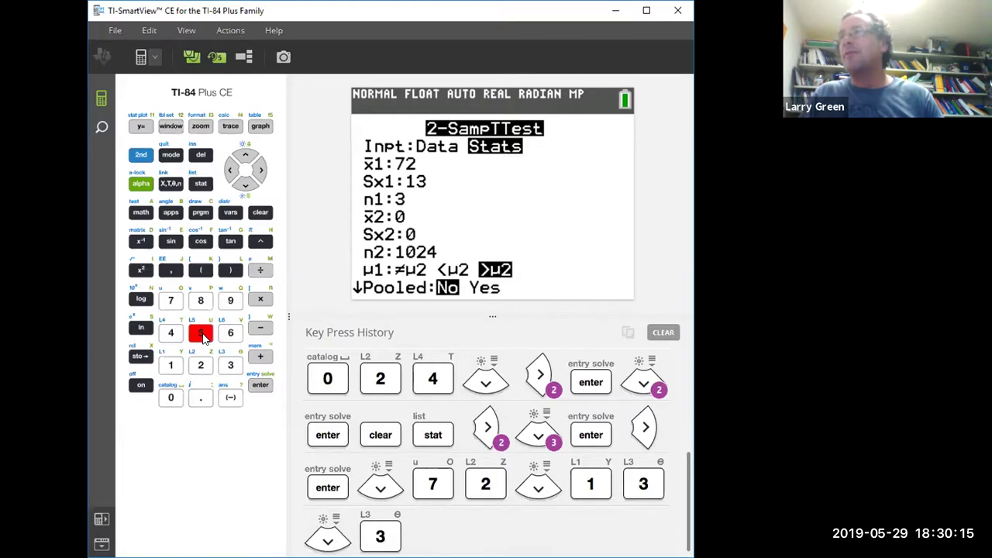
click(246, 186)
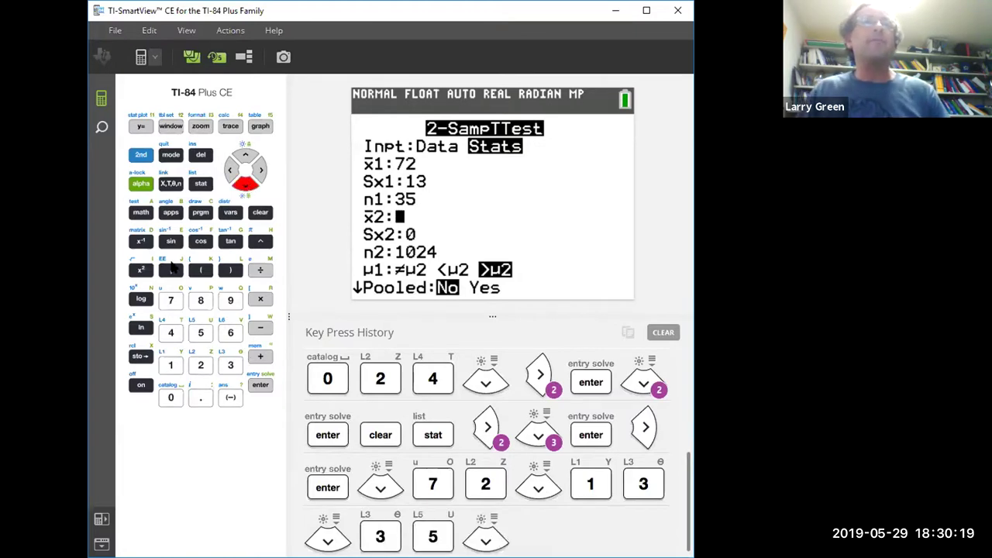
Set the second sample's mean x̄2 to 68, standard deviation Sx2 to 13 and size n2 to 40.
click(230, 332)
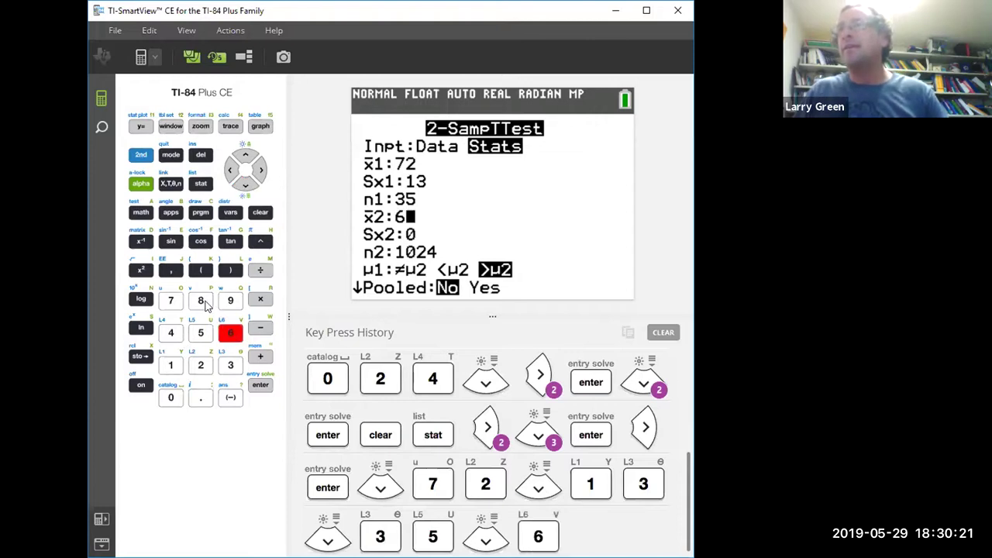
click(203, 302)
key(Down)
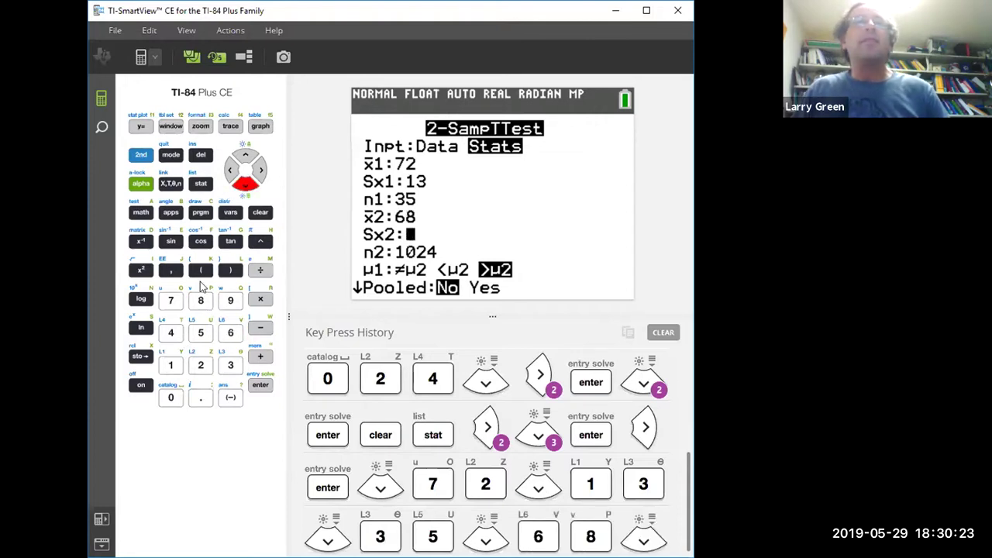
click(172, 366)
click(230, 365)
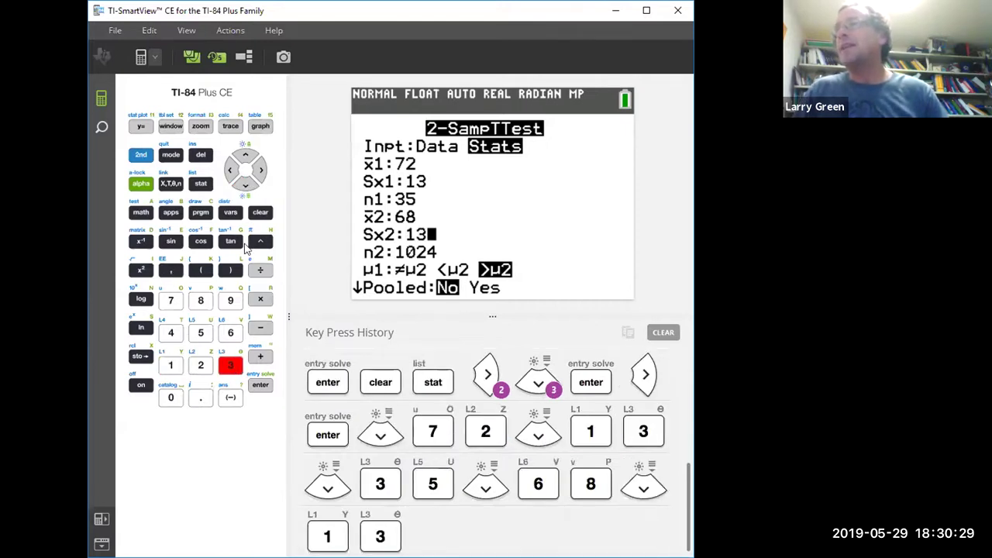
click(245, 186)
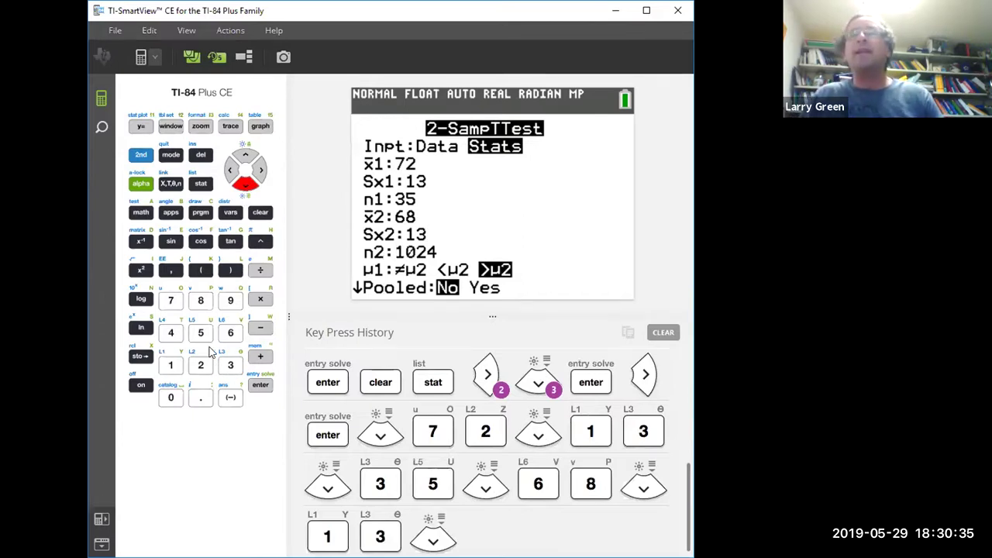
click(171, 334)
click(171, 399)
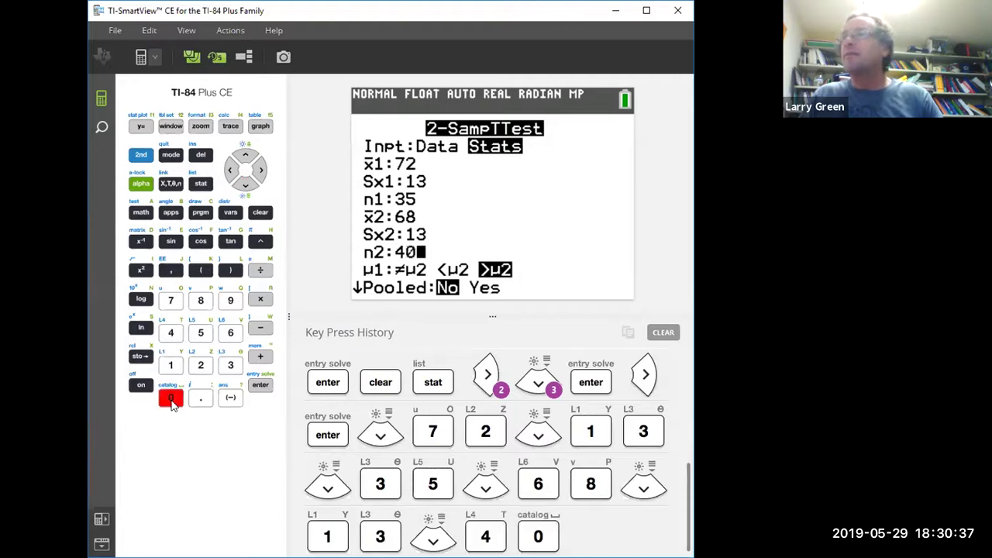
Keep the alternative hypothesis at μ1 > μ2 with Pooled set to No, and calculate the 2-SampTTest.
click(245, 186)
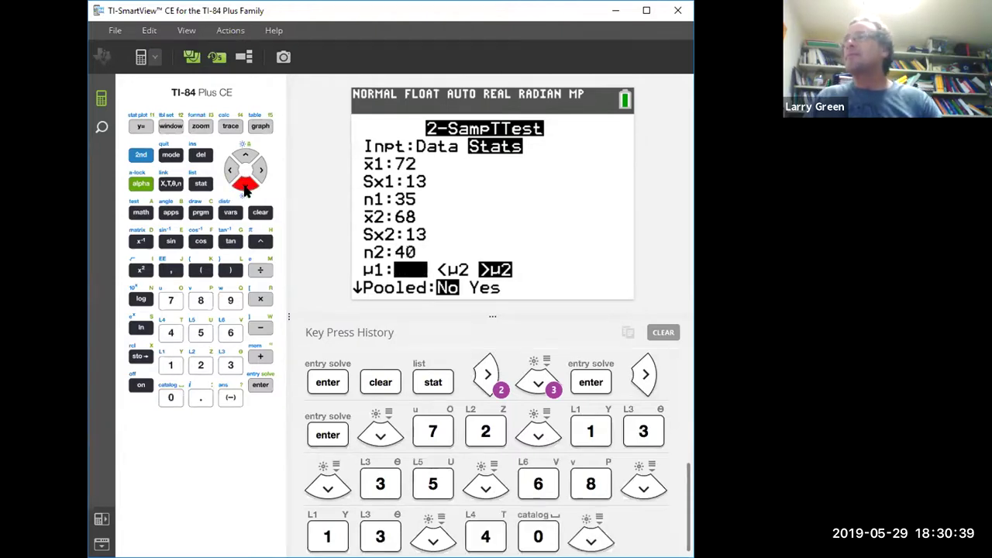
click(260, 169)
click(260, 169)
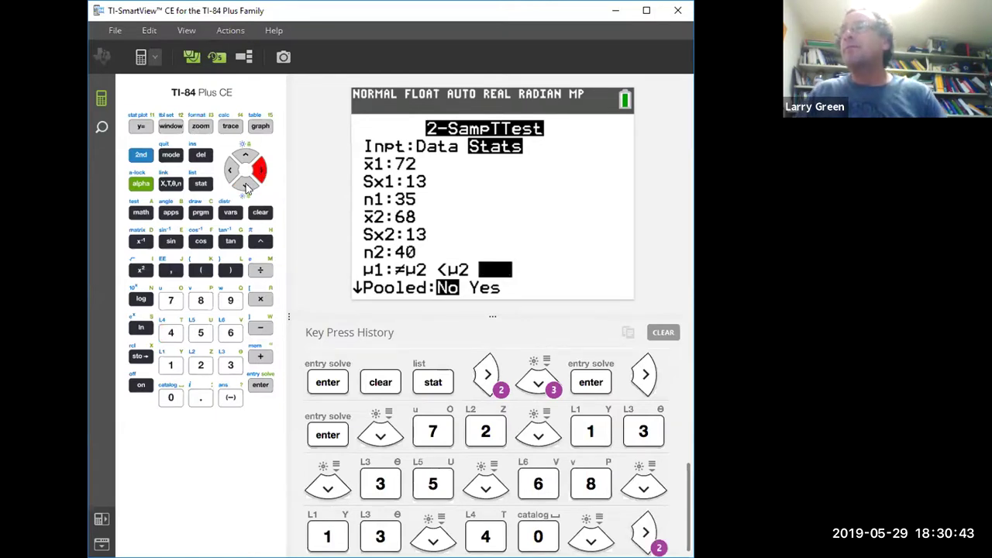
click(245, 186)
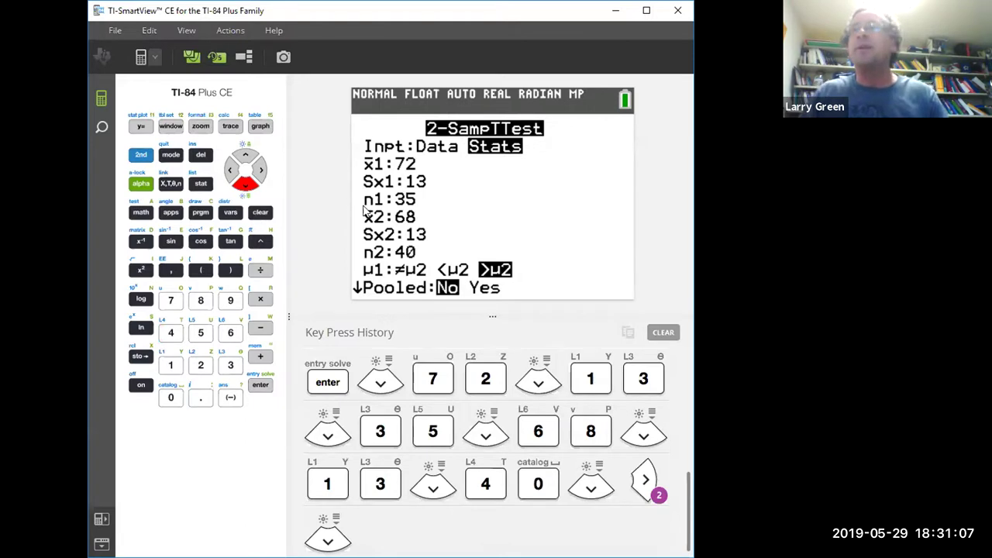
click(242, 184)
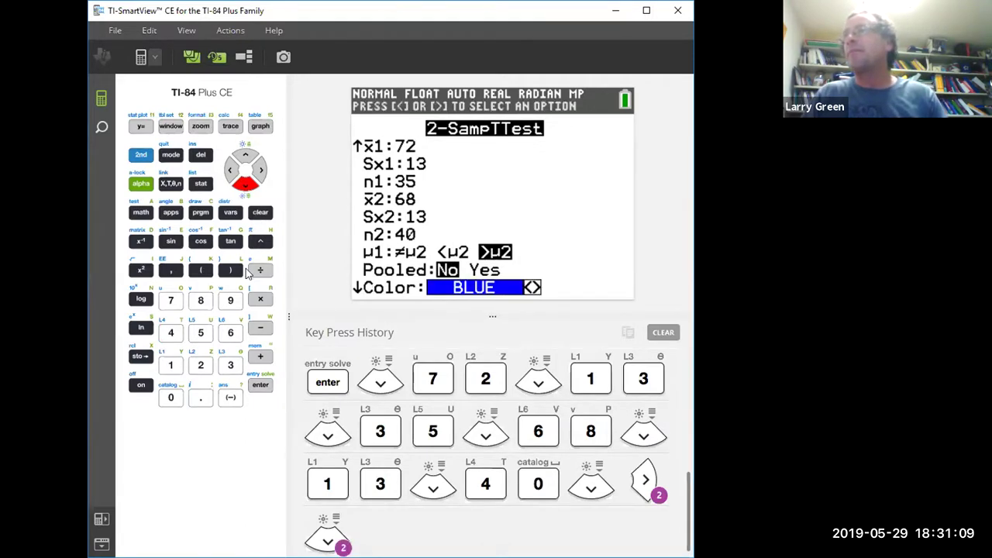
click(242, 184)
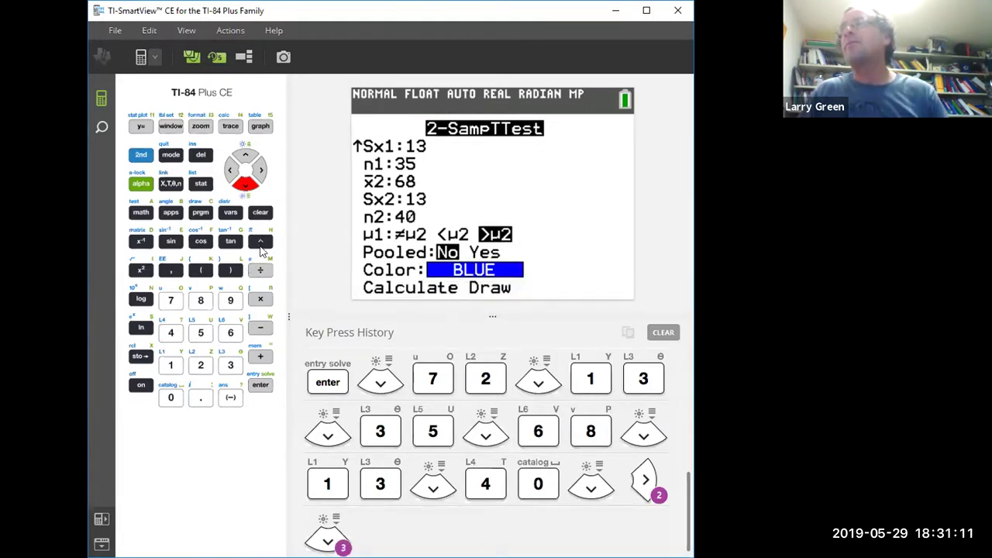
click(260, 385)
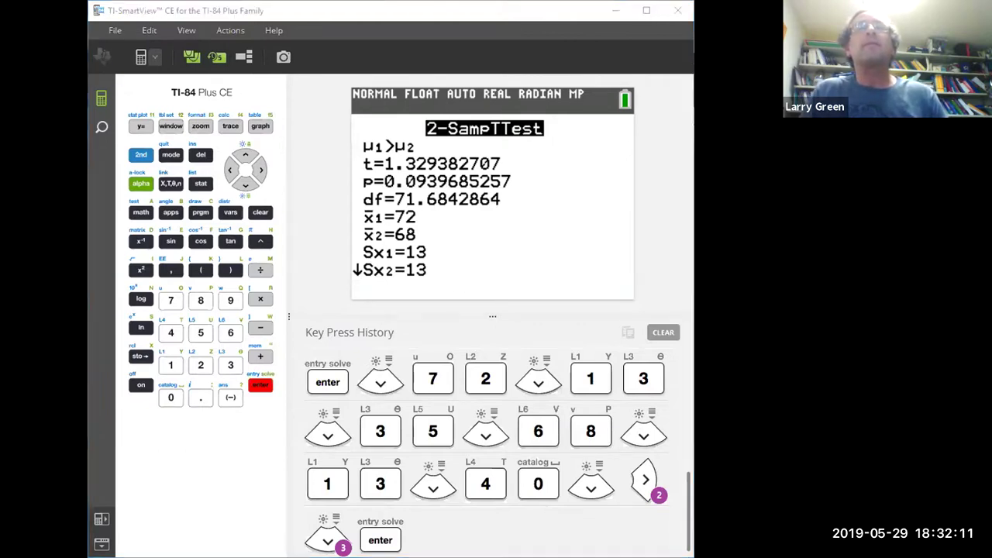
Switch to Paint 3D and draw a text box with red text in the gap below question a.
key(alt+Tab)
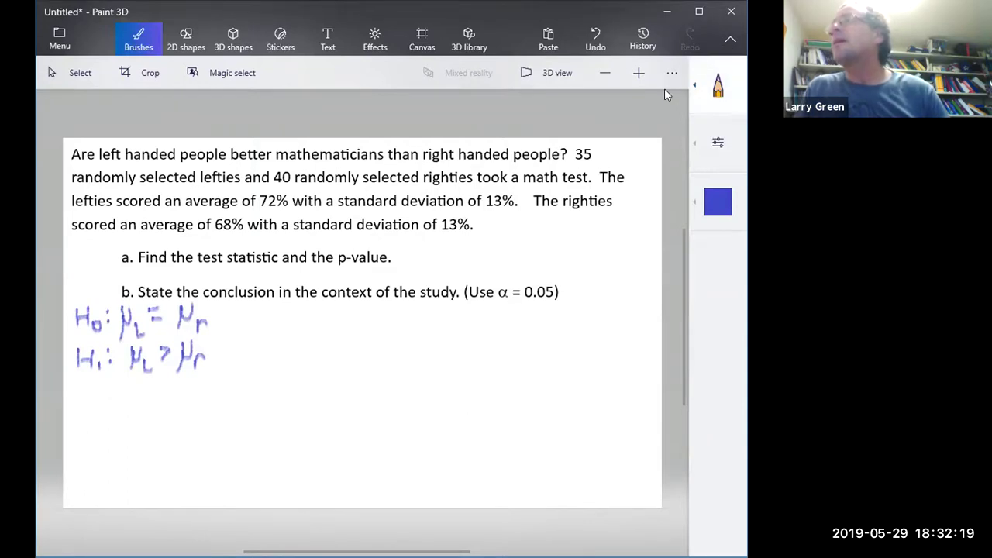
click(328, 39)
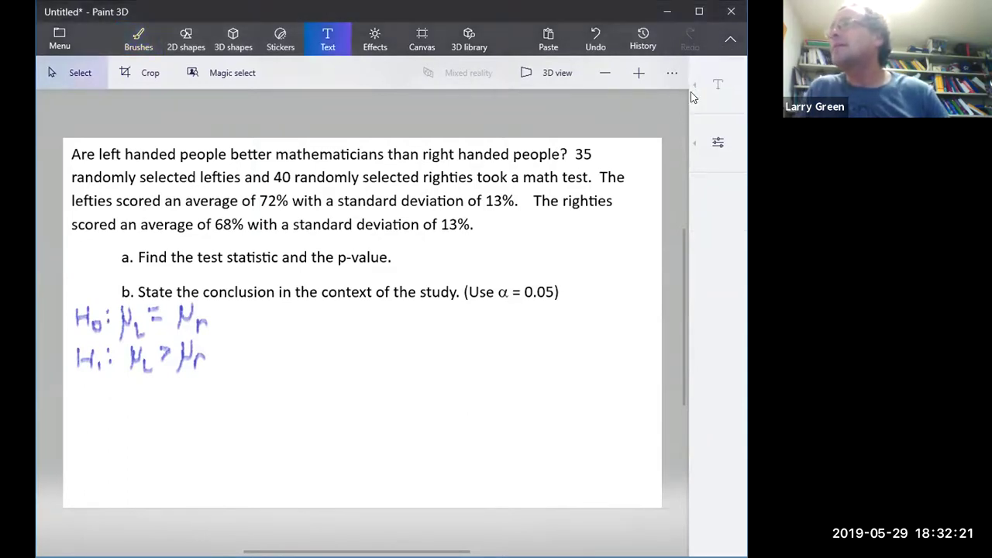
mouse_move(690, 155)
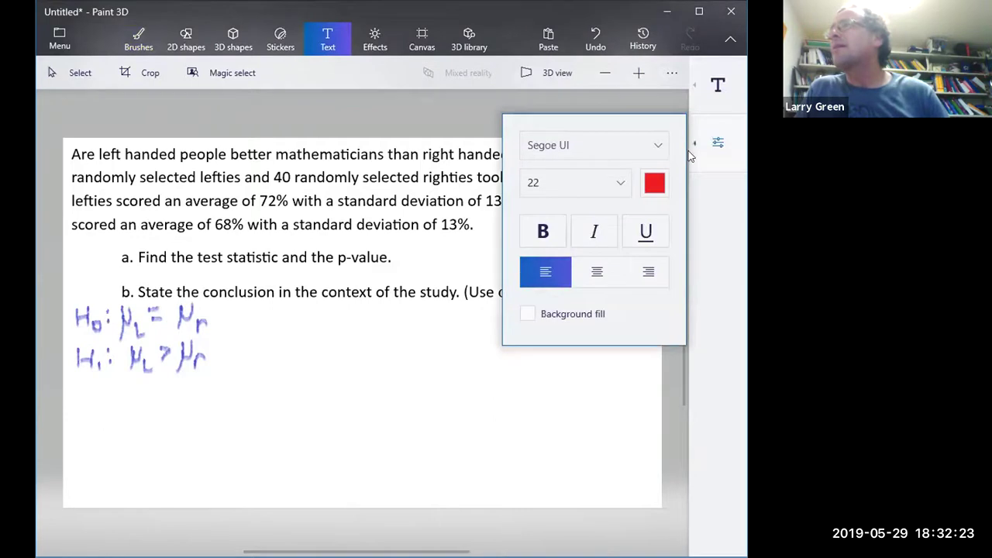
click(654, 182)
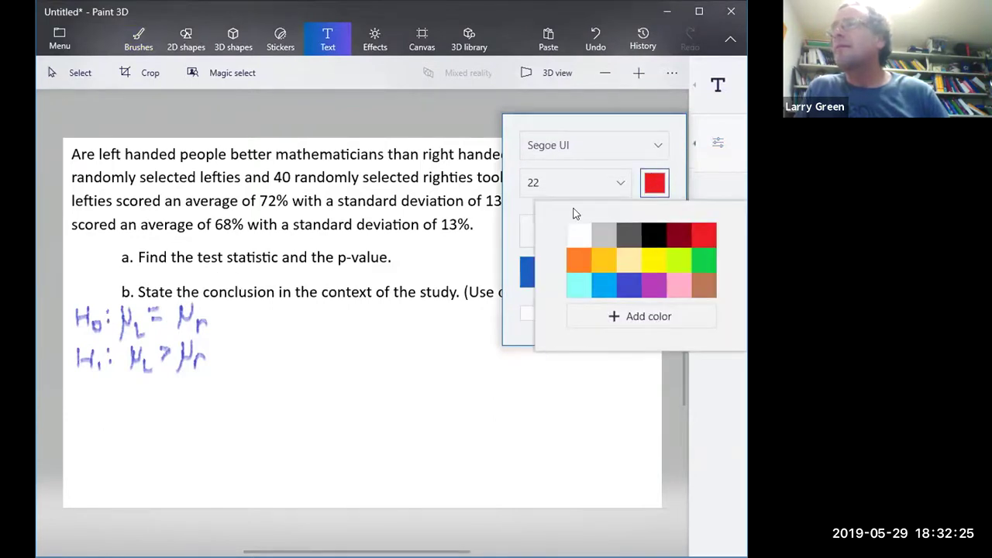
click(703, 234)
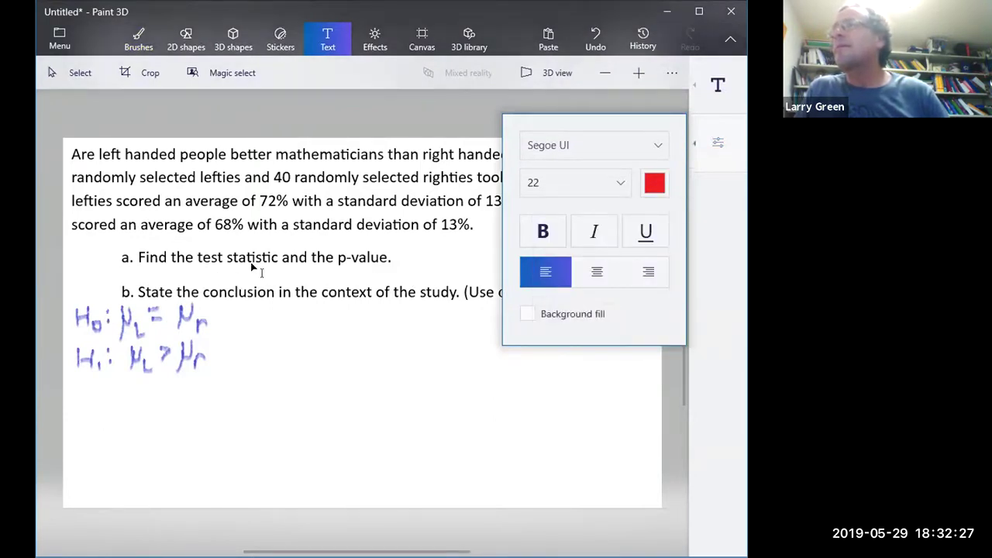
drag(200, 266, 338, 285)
drag(401, 284, 465, 276)
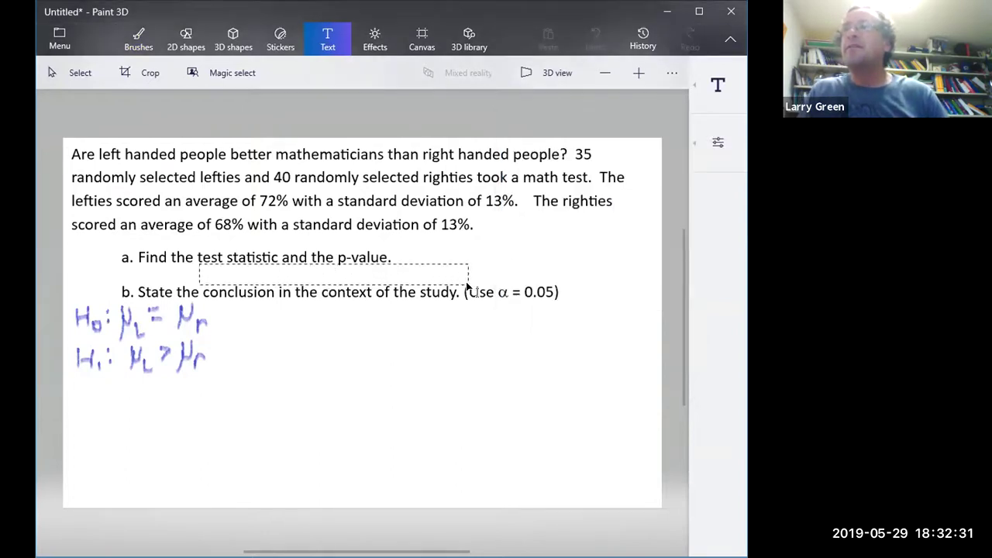
Enter "t = 1.33, p = 0.09" in the text box, fit it between questions a and b, and commit it to the canvas.
text(t =)
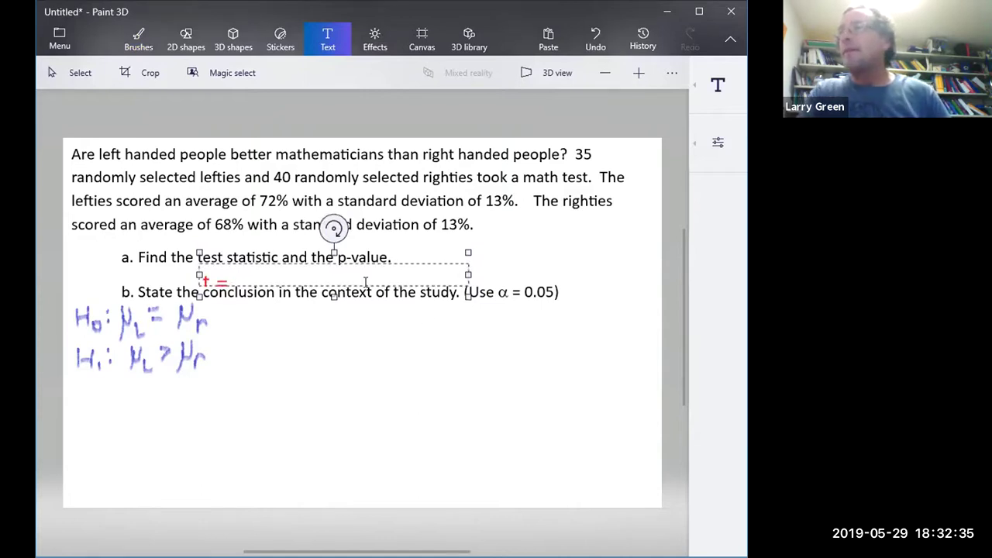
drag(334, 301, 334, 307)
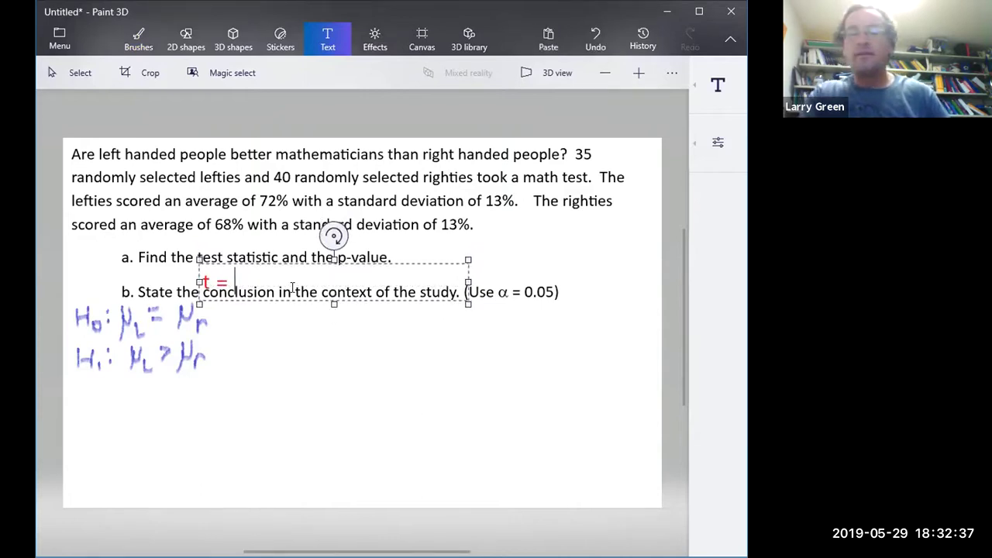
text(1.33)
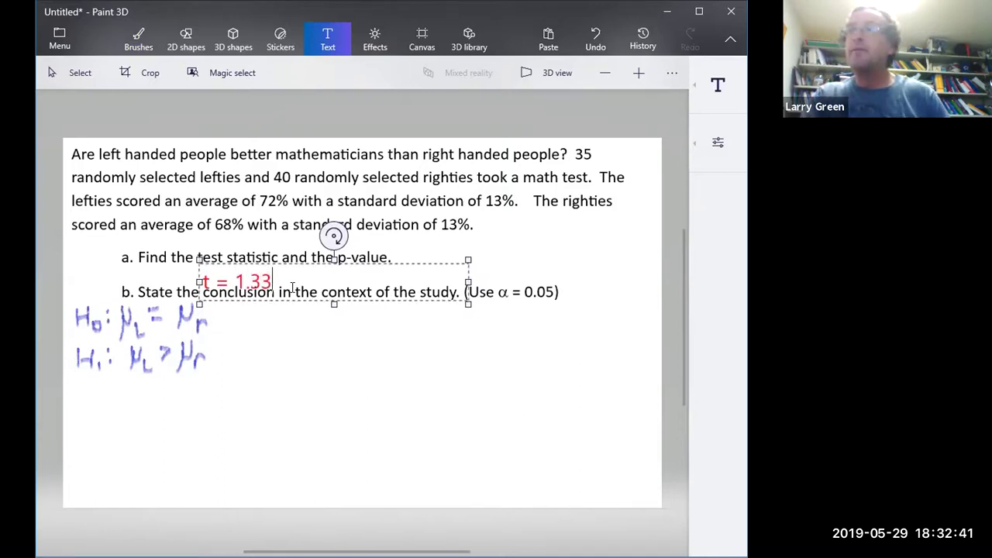
text(,  p = )
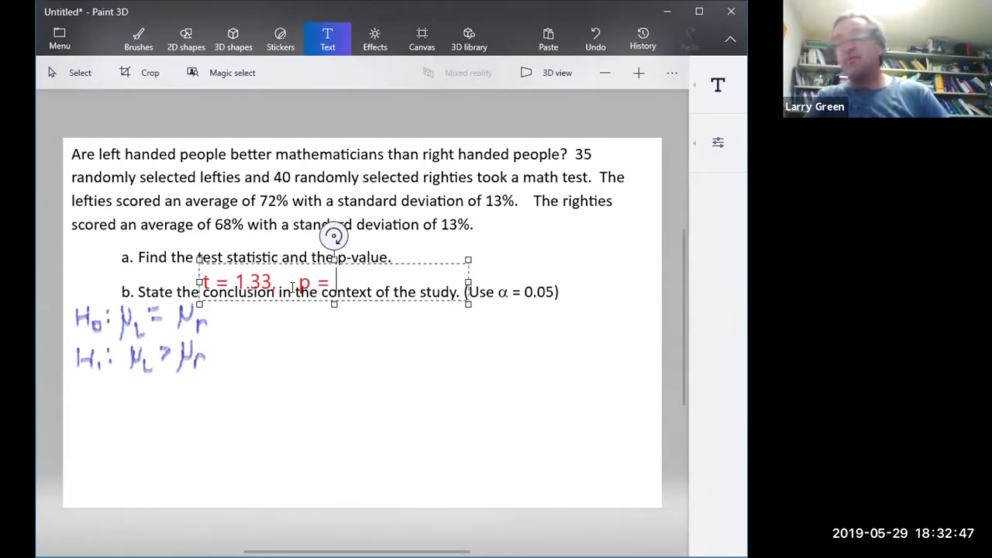
text(0.09)
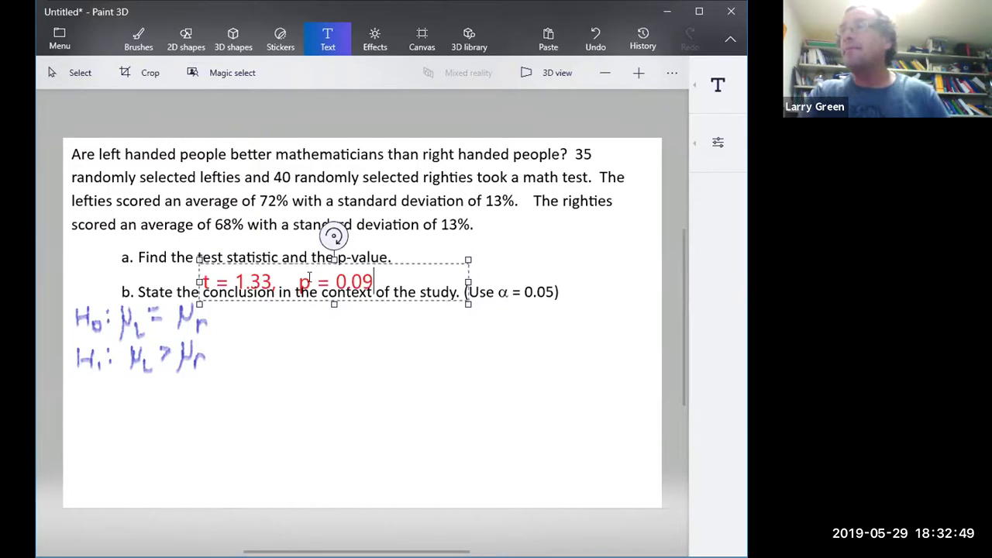
drag(293, 260, 295, 246)
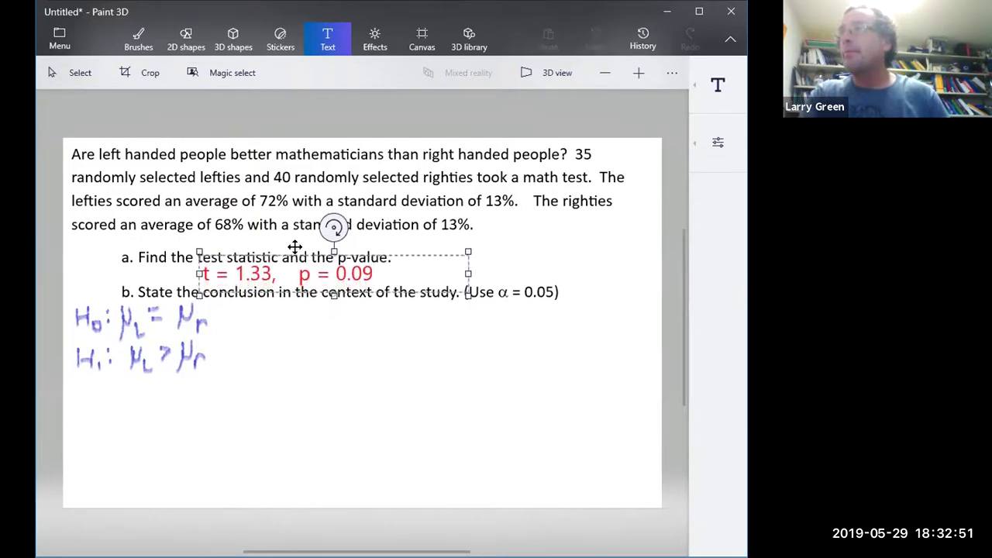
click(349, 383)
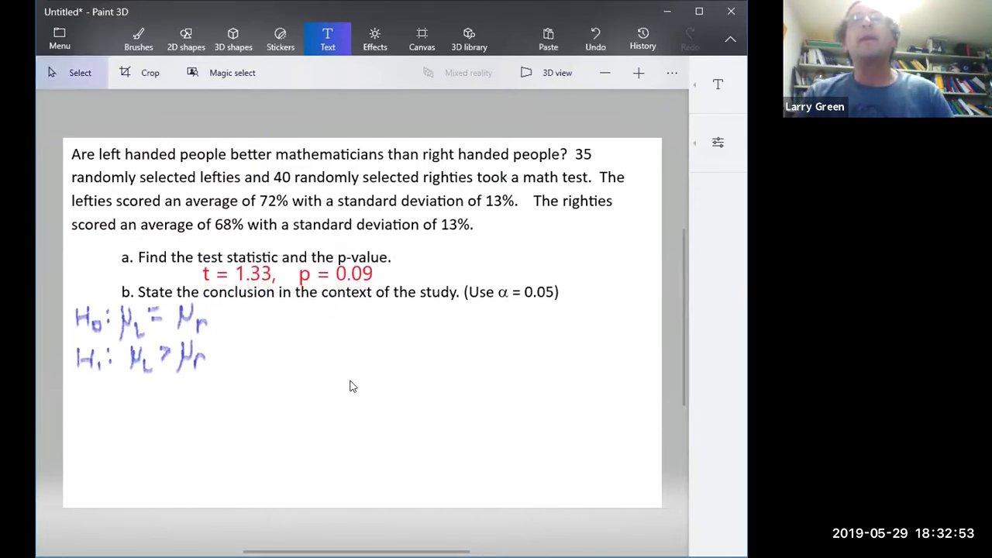
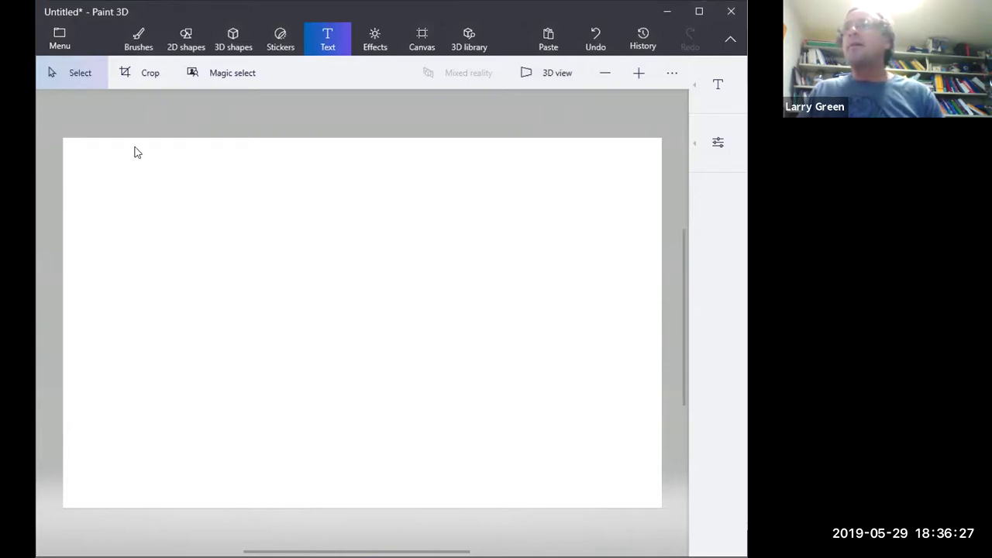
Paste the blindfolded listeners problem text, stretch it across the upper part of the blank canvas, and commit it.
key(ctrl+v)
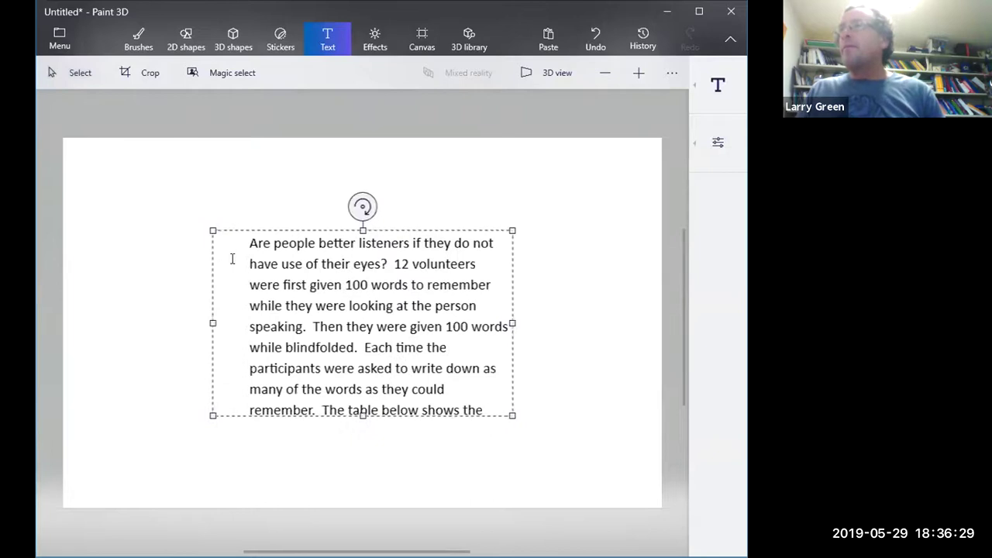
drag(496, 332, 350, 244)
drag(368, 326, 658, 255)
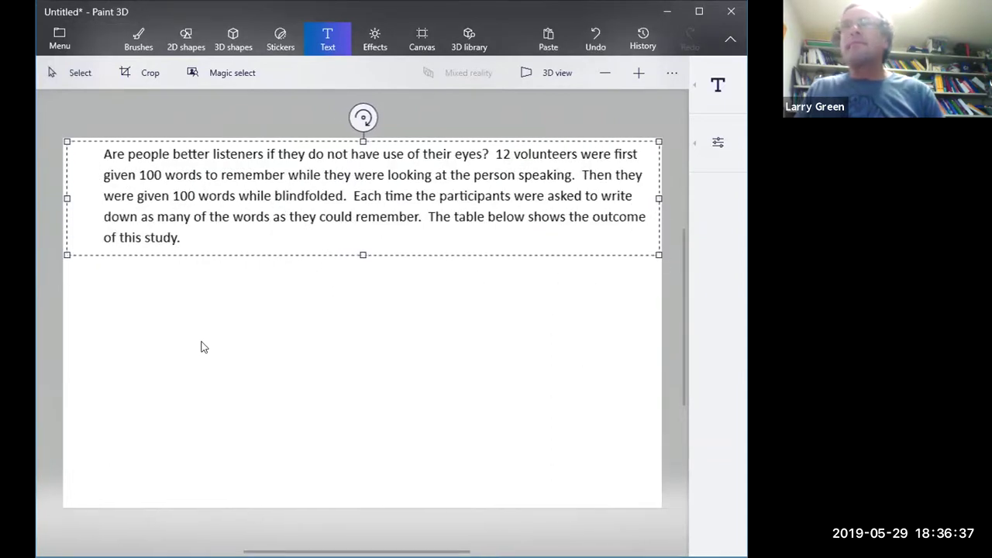
click(74, 72)
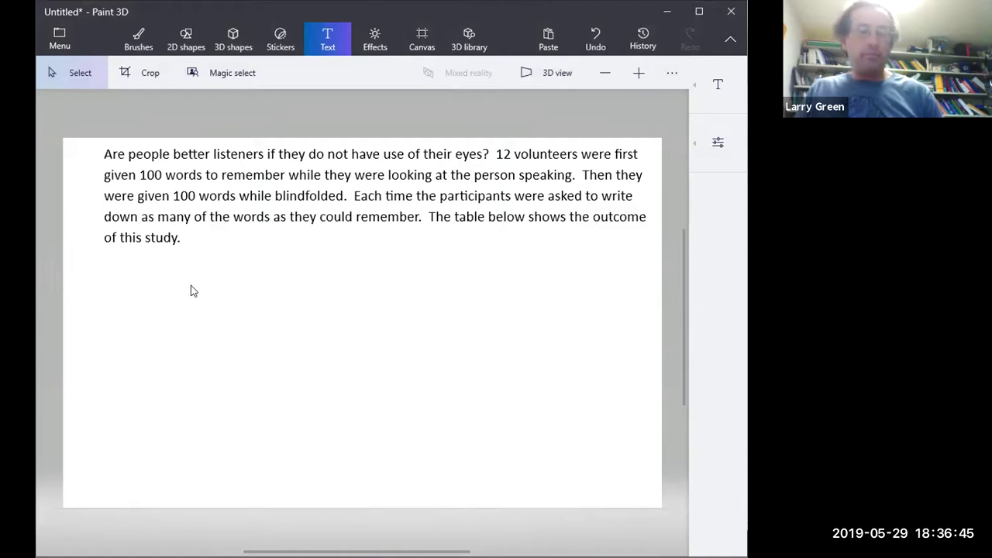
Paste the Looking/Blind data table, resize its box to show all 12 columns directly beneath the problem text, and commit it.
key(ctrl+v)
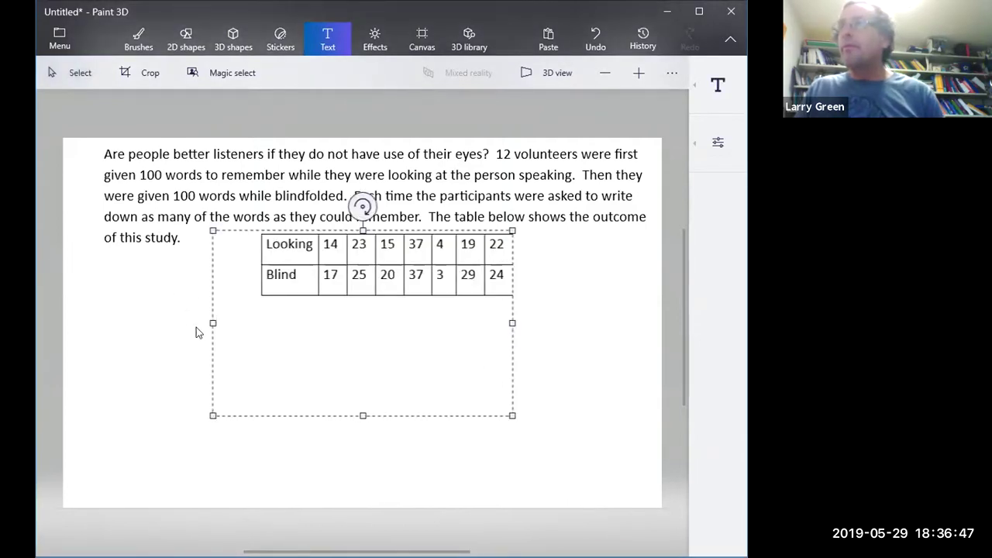
drag(211, 323, 88, 314)
drag(300, 231, 289, 250)
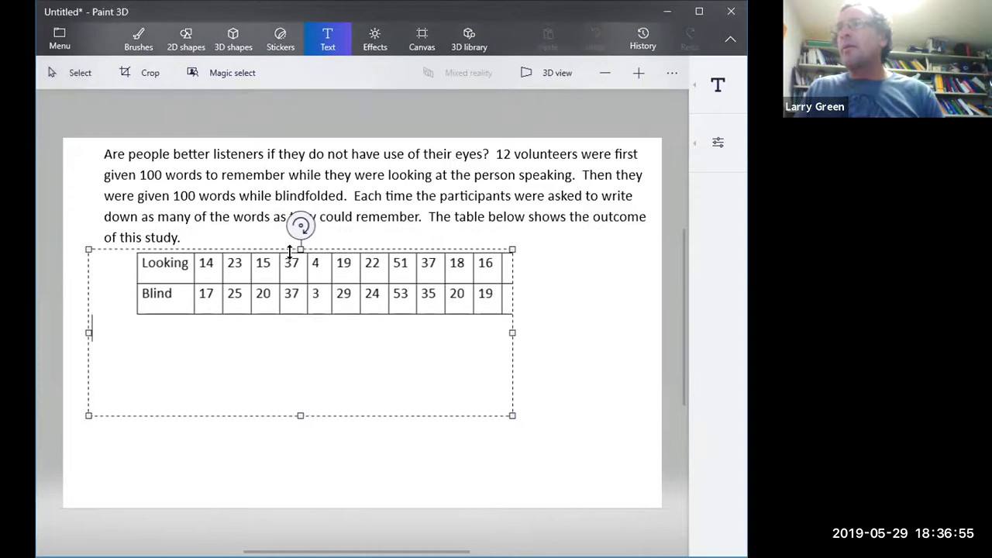
drag(512, 332, 585, 310)
drag(339, 415, 315, 313)
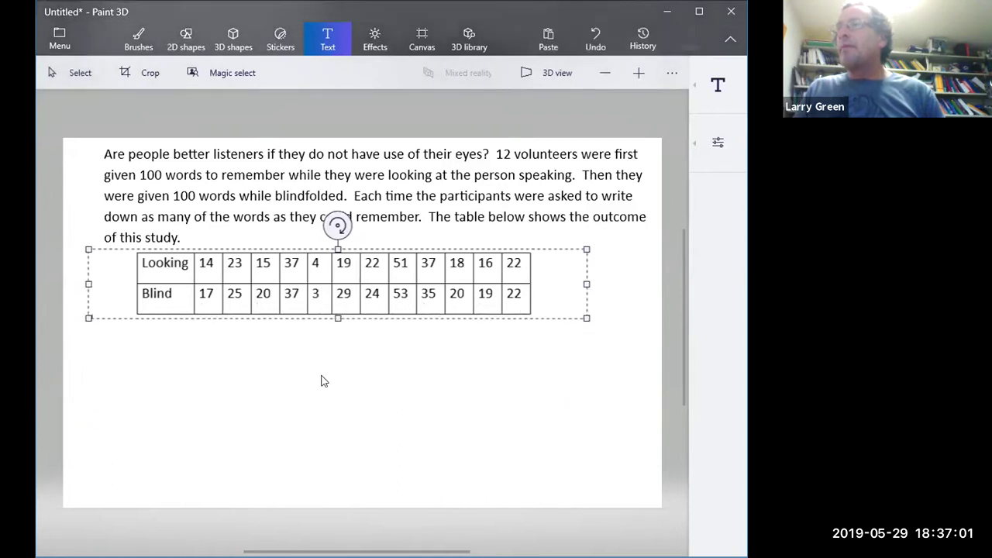
click(335, 420)
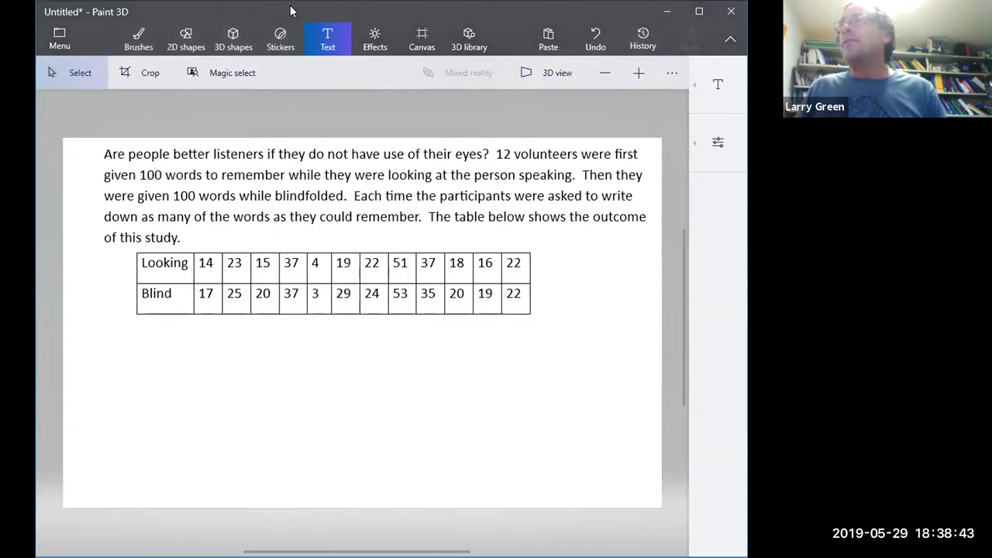
Add a red text box reading "Dependent Data" beside the end of the Looking/Blind table and commit it to the canvas.
click(675, 95)
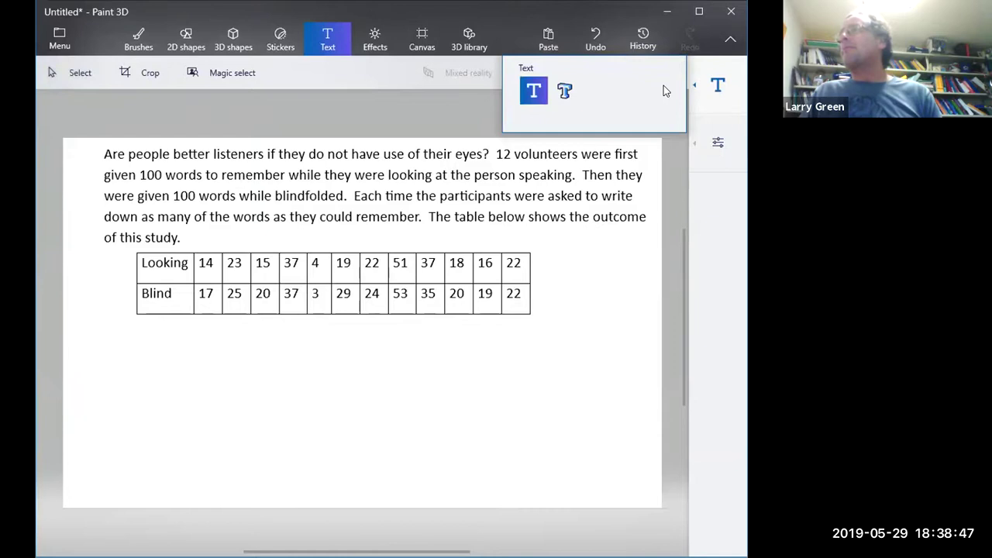
click(673, 198)
click(655, 183)
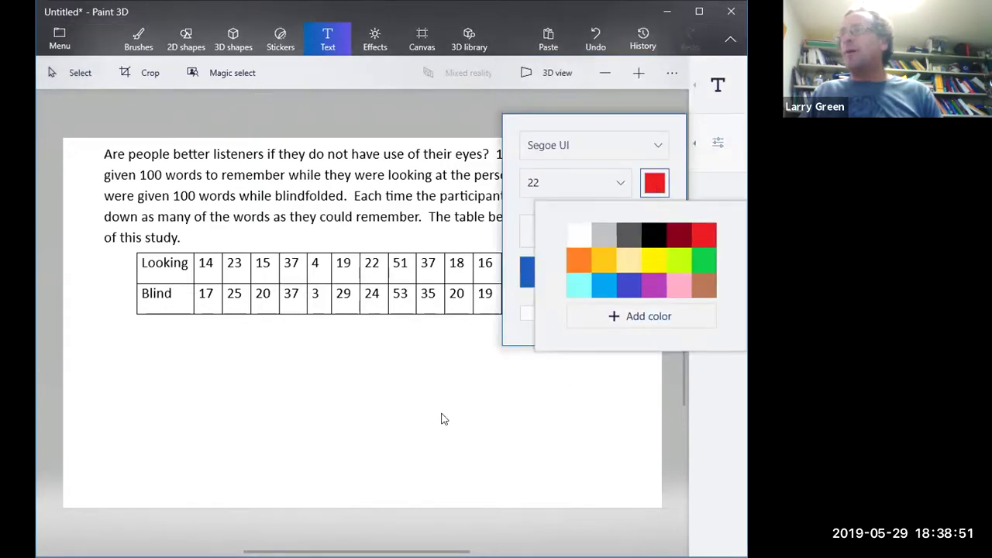
click(401, 419)
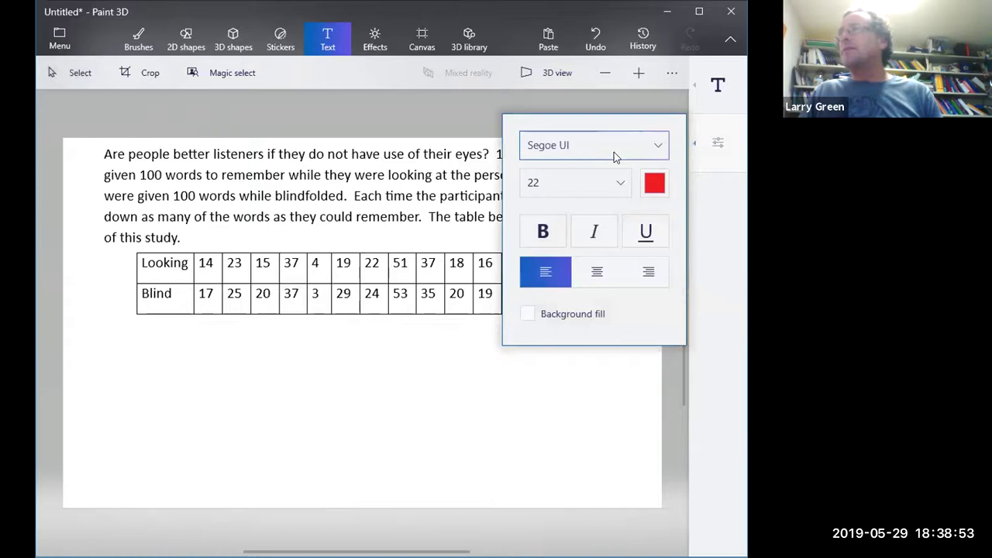
click(692, 99)
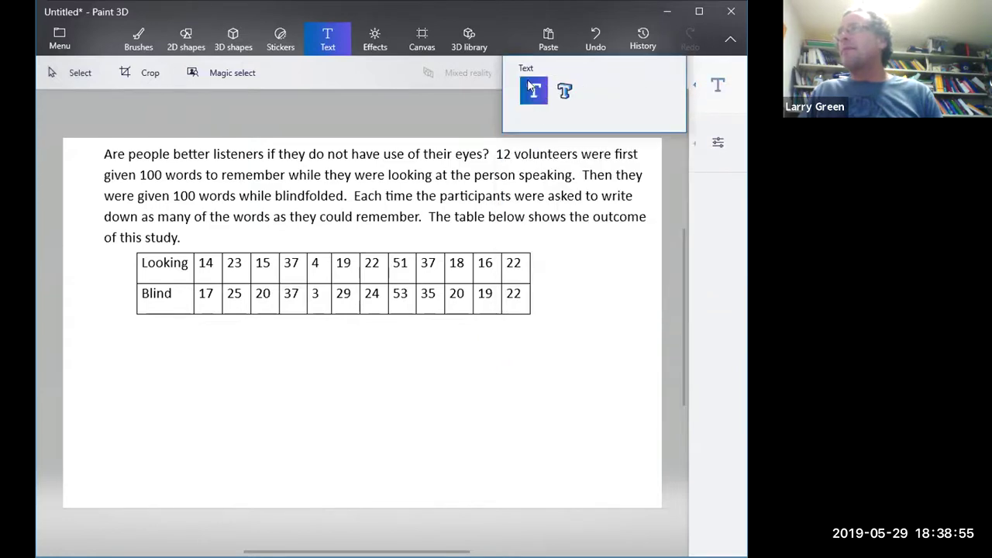
drag(533, 242, 654, 274)
text(De)
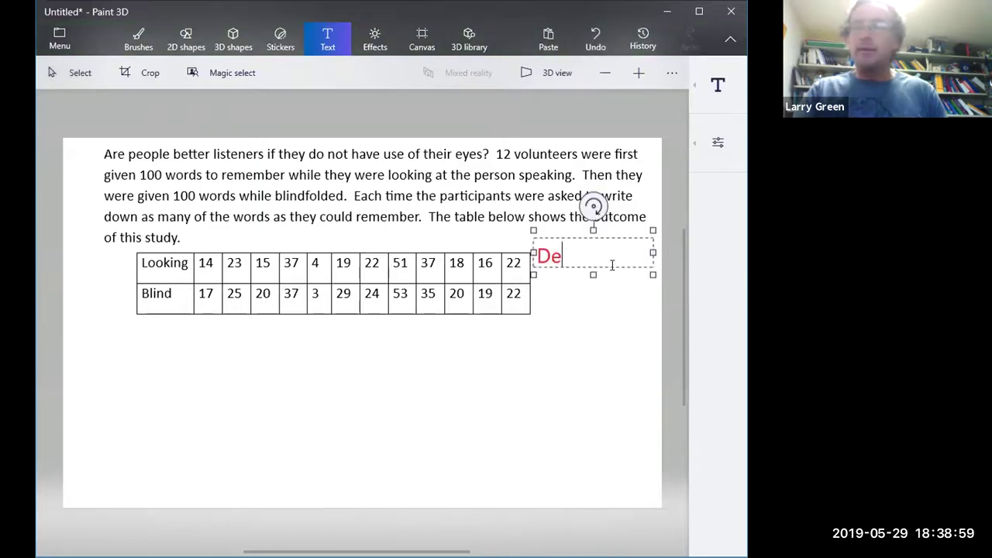
text(pendent )
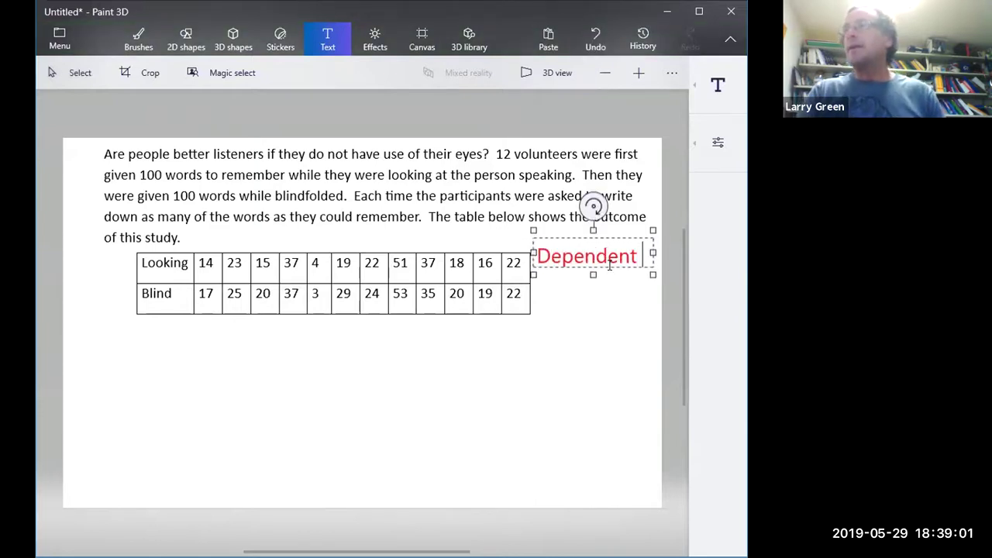
text(Data)
click(575, 372)
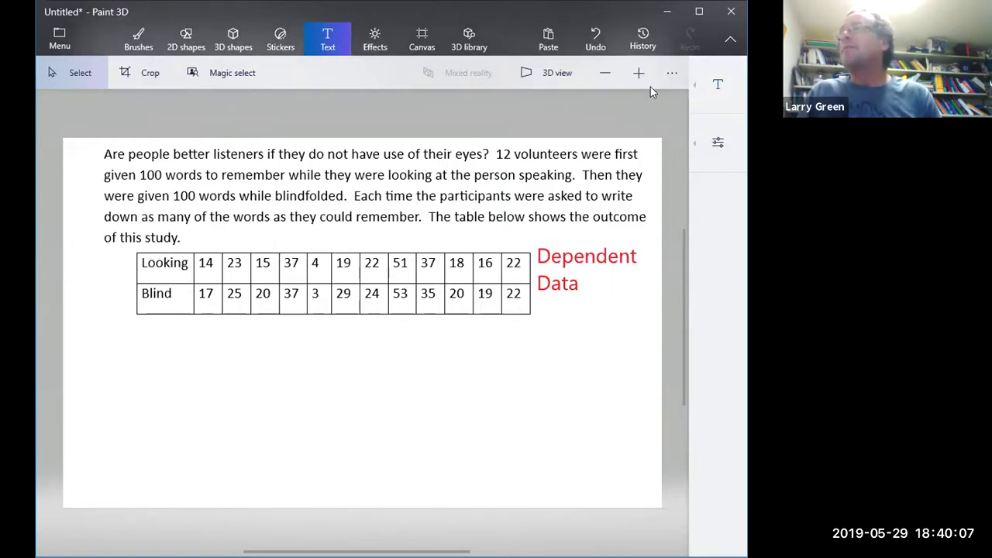
click(692, 87)
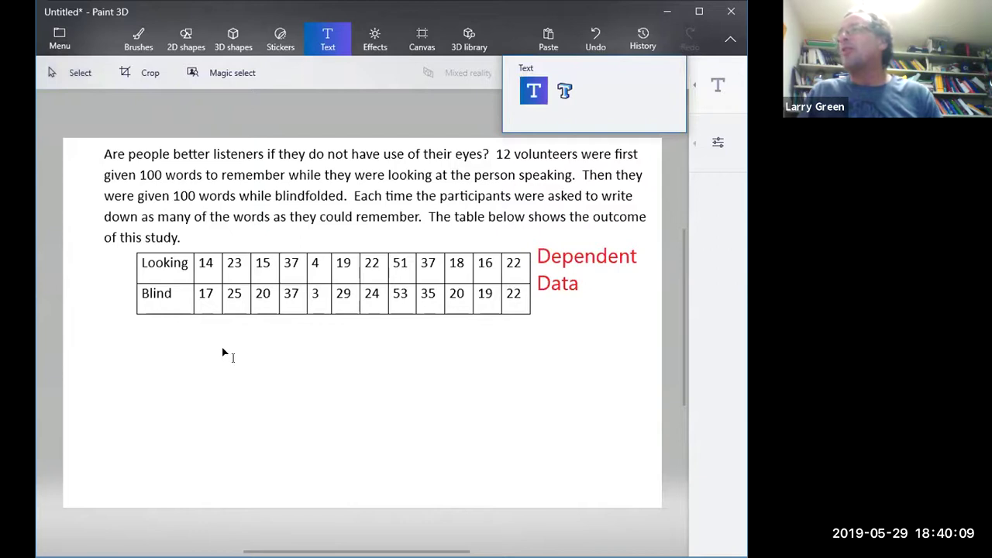
drag(76, 322, 307, 362)
click(400, 333)
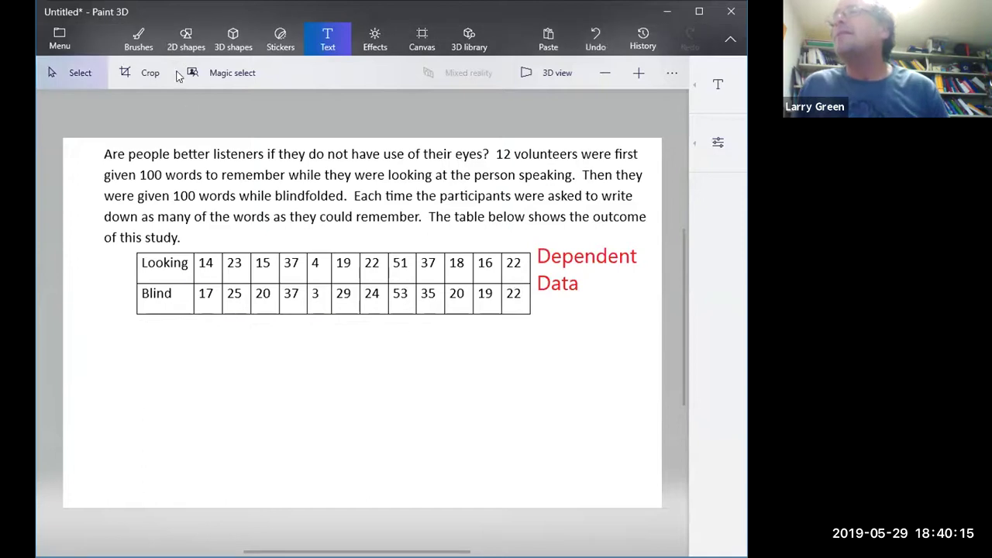
Handwrite the null hypothesis "H₀: μd = 0" with the pencil brush in red, just below the data table.
click(139, 37)
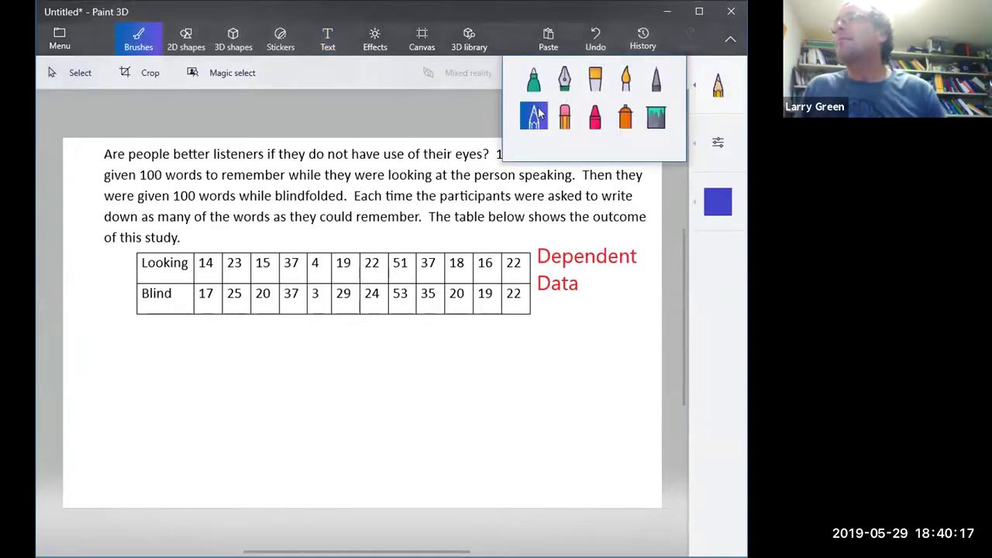
click(718, 202)
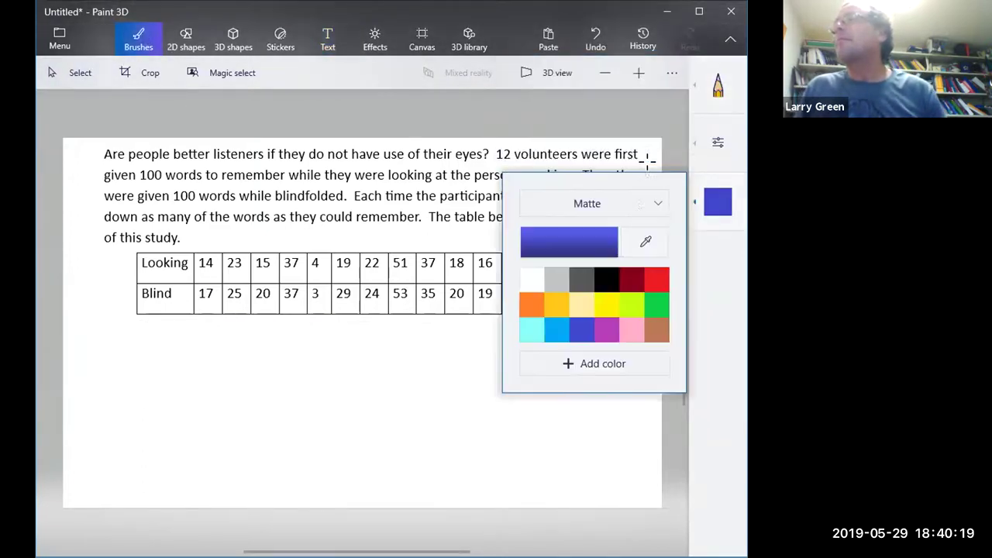
click(656, 279)
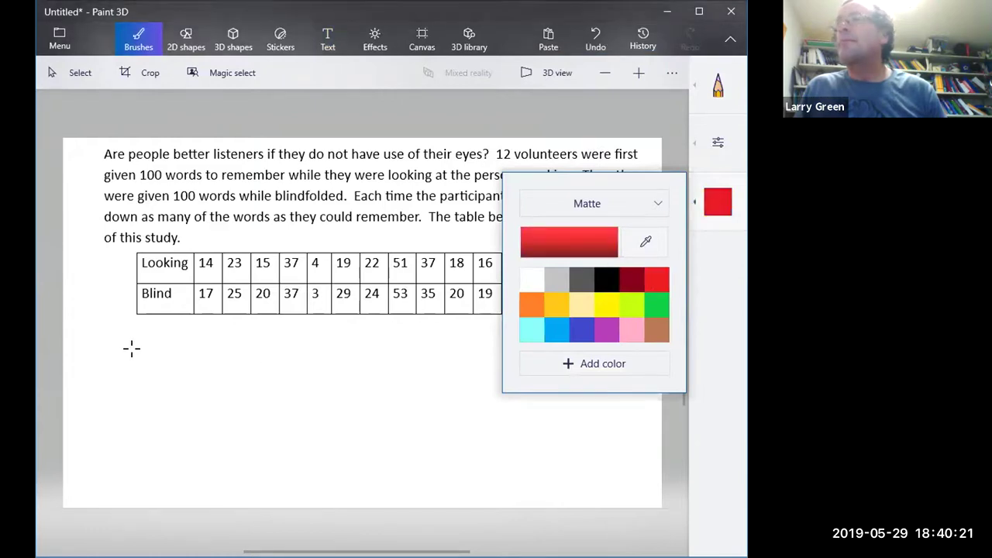
click(131, 348)
mouse_move(77, 324)
mouse_down()
mouse_move(77, 341)
mouse_move(92, 341)
mouse_move(90, 332)
mouse_move(105, 339)
mouse_up()
click(115, 328)
click(114, 338)
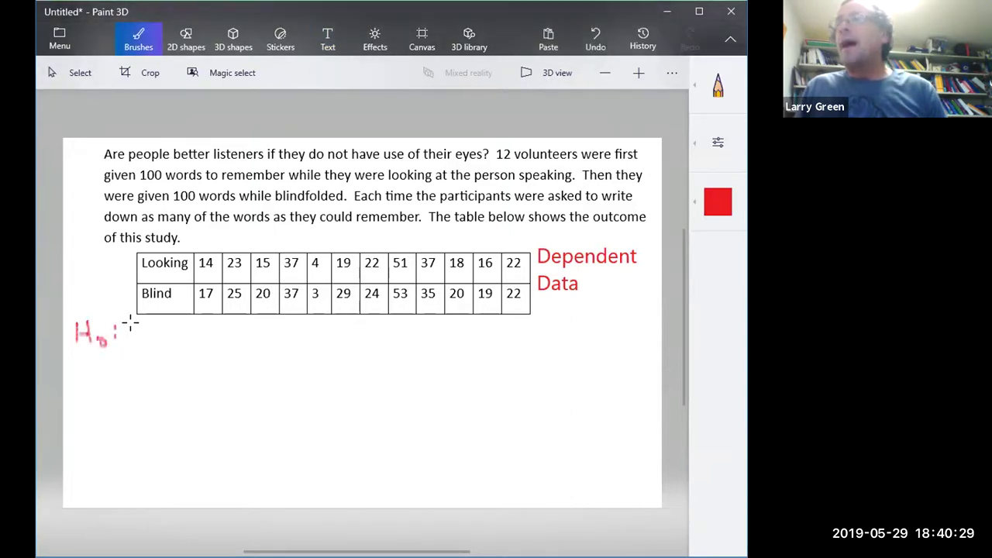
mouse_move(132, 324)
mouse_down()
mouse_move(144, 342)
mouse_move(124, 343)
mouse_move(151, 349)
mouse_move(161, 327)
mouse_move(211, 333)
mouse_move(203, 343)
mouse_move(194, 333)
mouse_up()
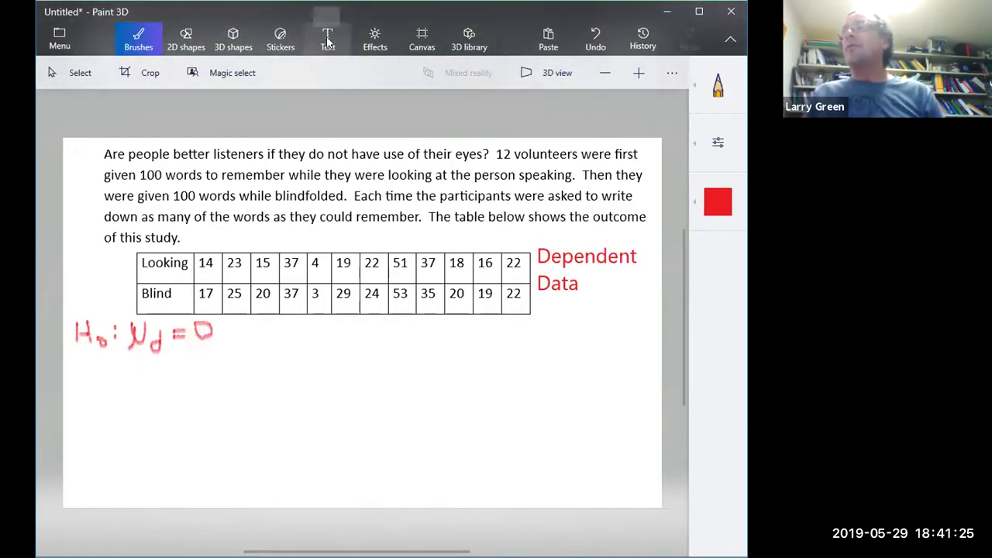
Handwrite the alternative hypothesis "H₁: μd < 0" in red directly under the null hypothesis.
mouse_move(79, 357)
mouse_down()
mouse_move(81, 379)
mouse_move(104, 364)
mouse_move(104, 375)
mouse_move(137, 378)
mouse_move(147, 351)
mouse_up()
click(118, 354)
click(119, 366)
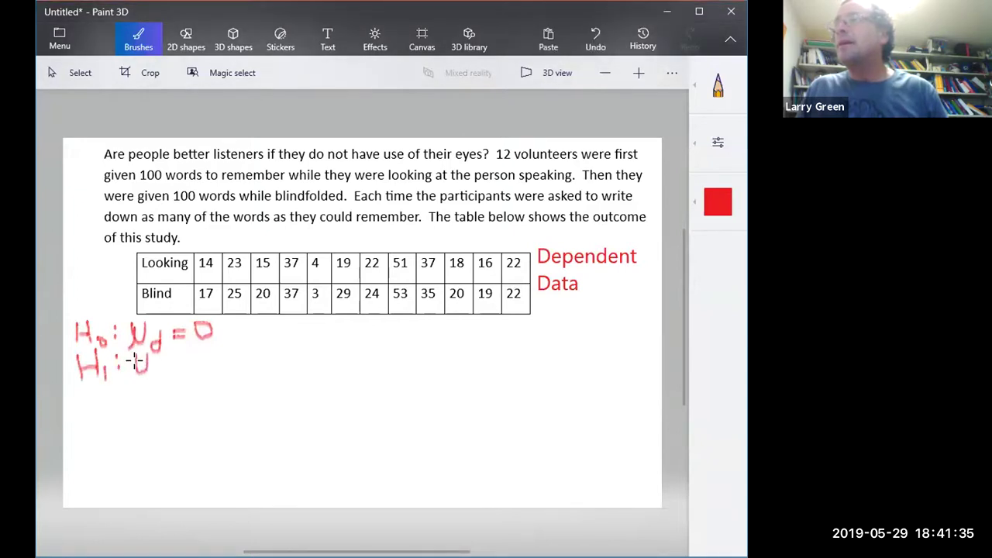
drag(159, 373, 158, 363)
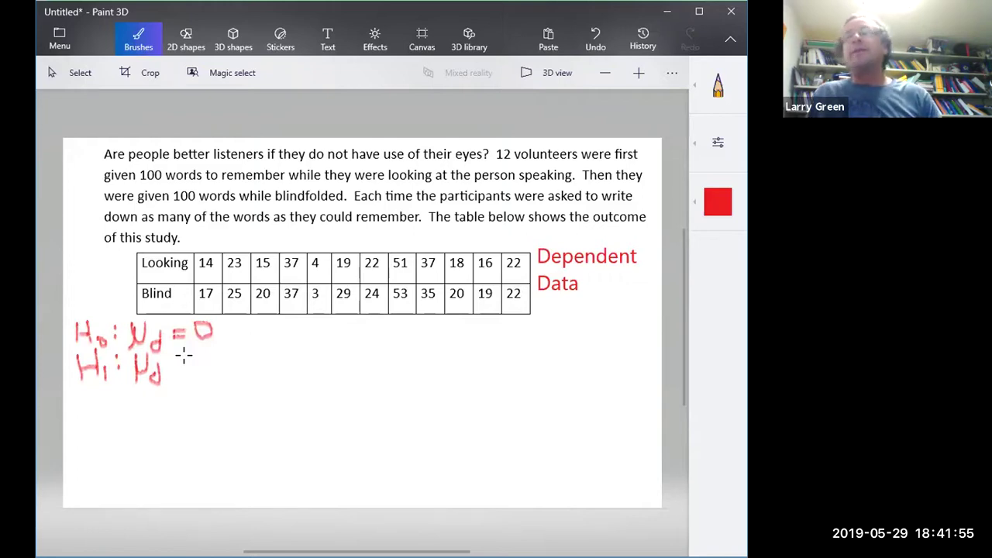
mouse_move(178, 354)
mouse_down()
mouse_move(186, 368)
mouse_move(197, 348)
mouse_move(201, 361)
mouse_up()
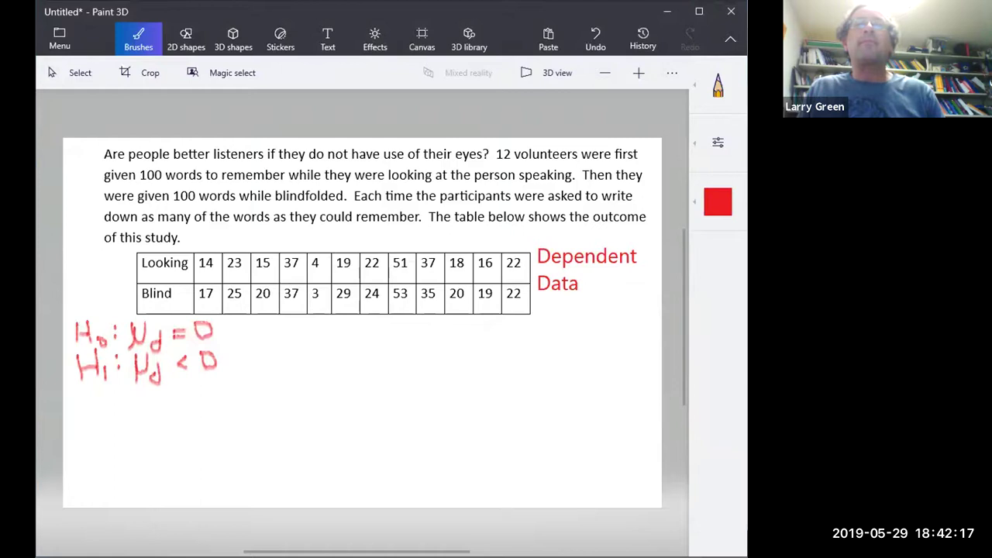
Switch to the TI-SmartView CE calculator, open the statistics list editor, and clear all values from list L1.
key(alt+Tab)
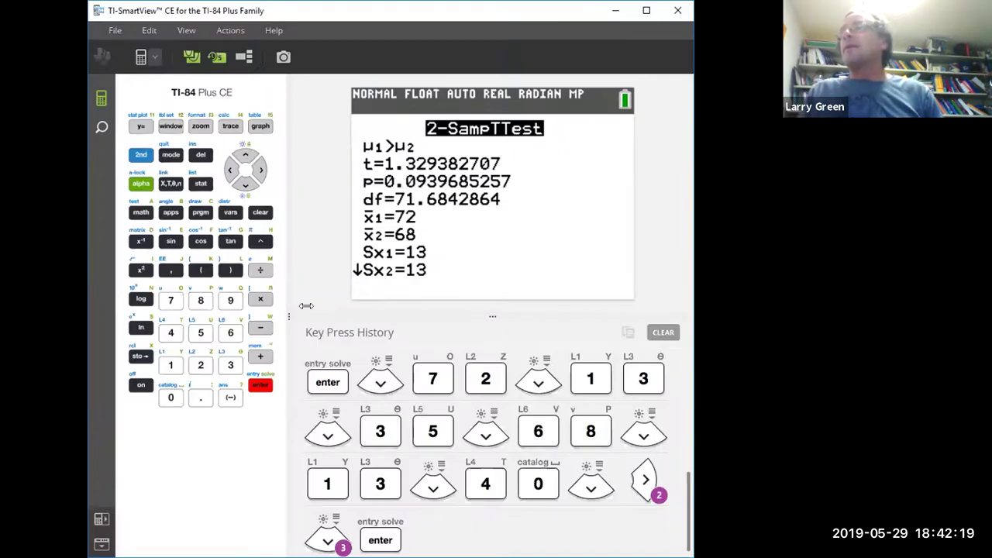
click(261, 212)
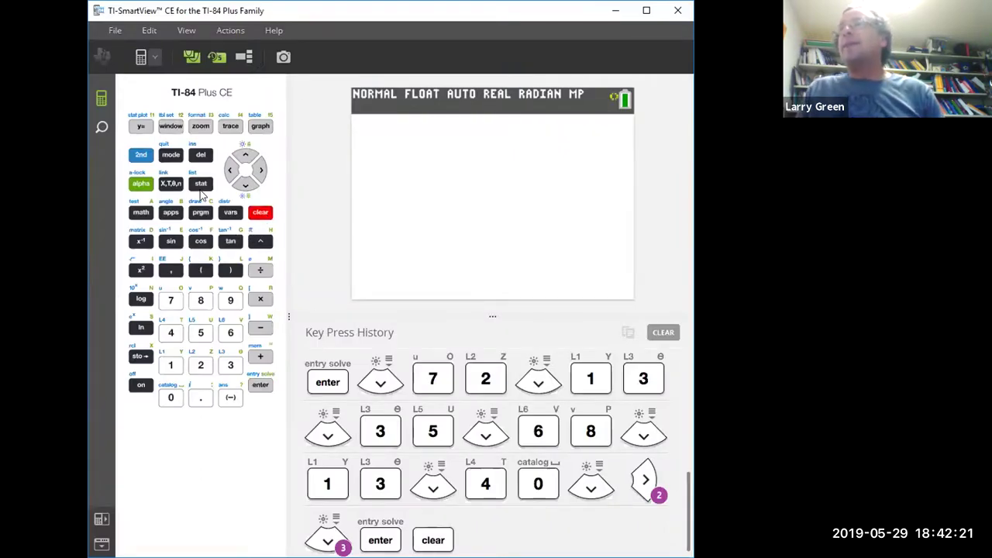
click(201, 186)
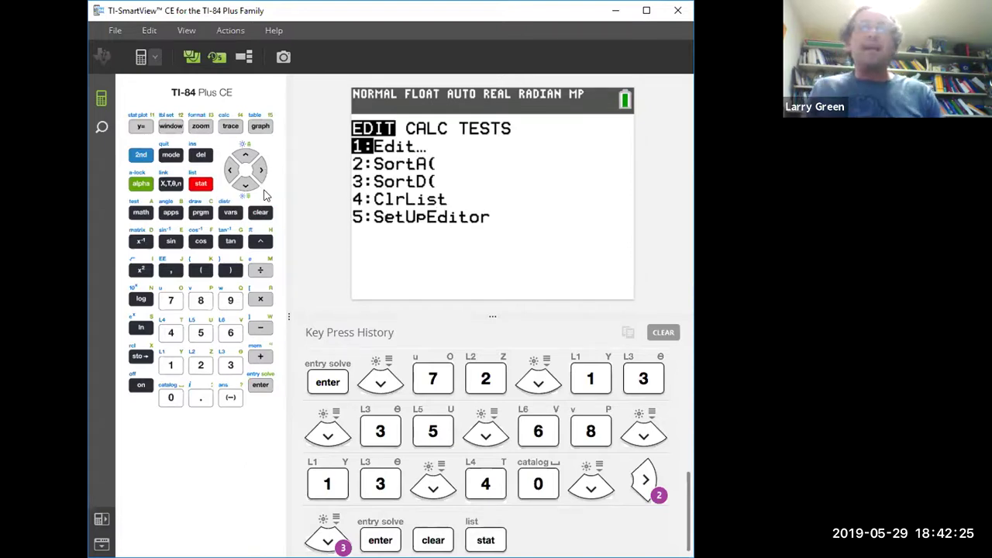
click(262, 385)
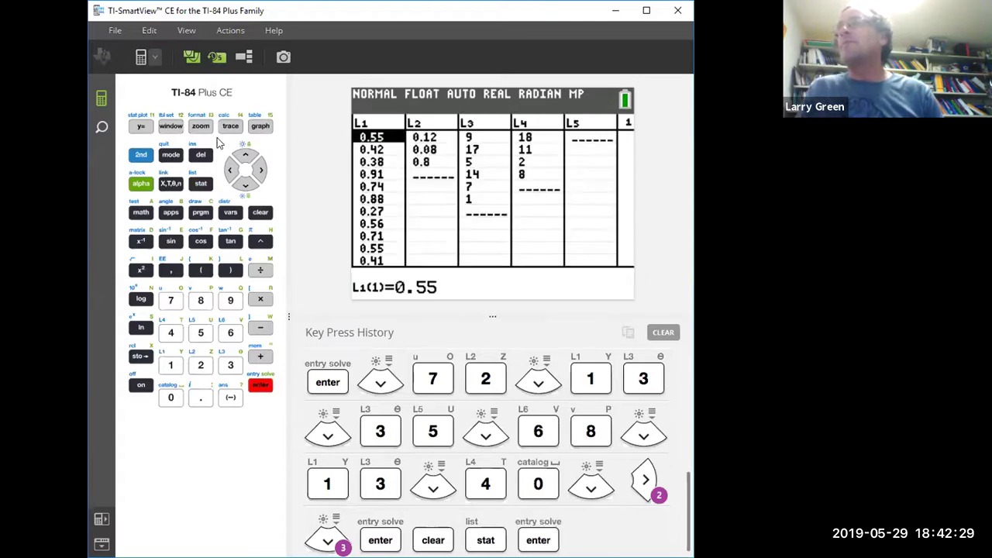
click(251, 159)
click(260, 211)
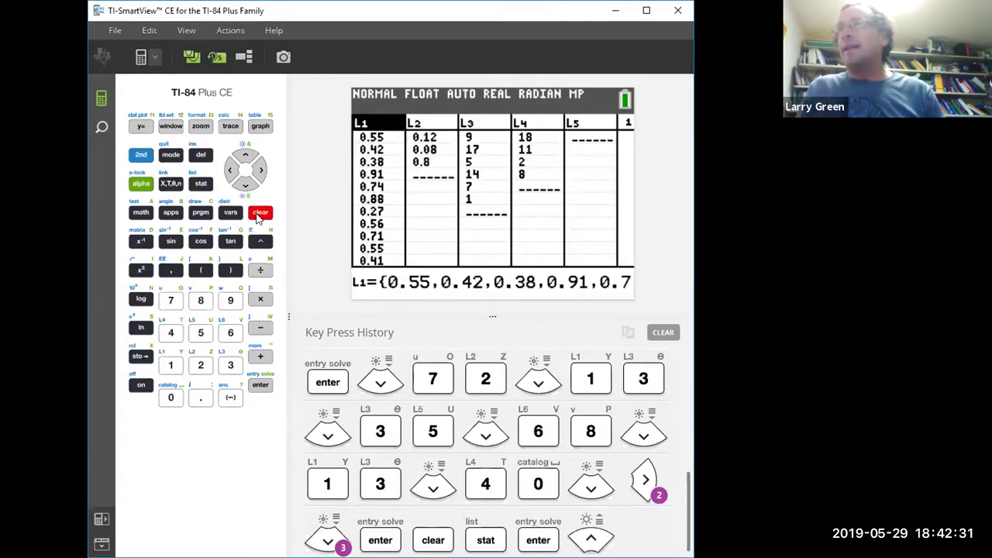
click(262, 385)
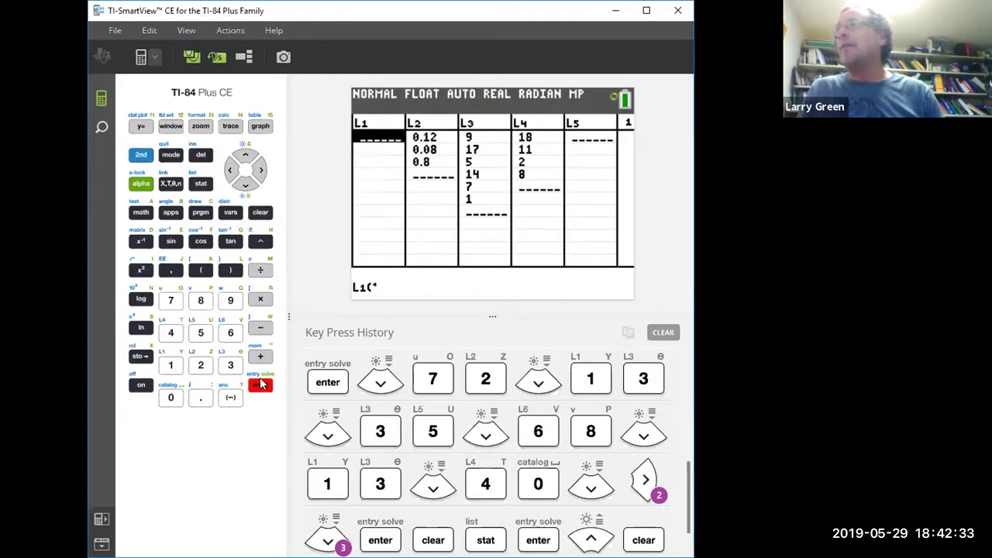
Clear all values from list L2 in the list editor.
click(260, 170)
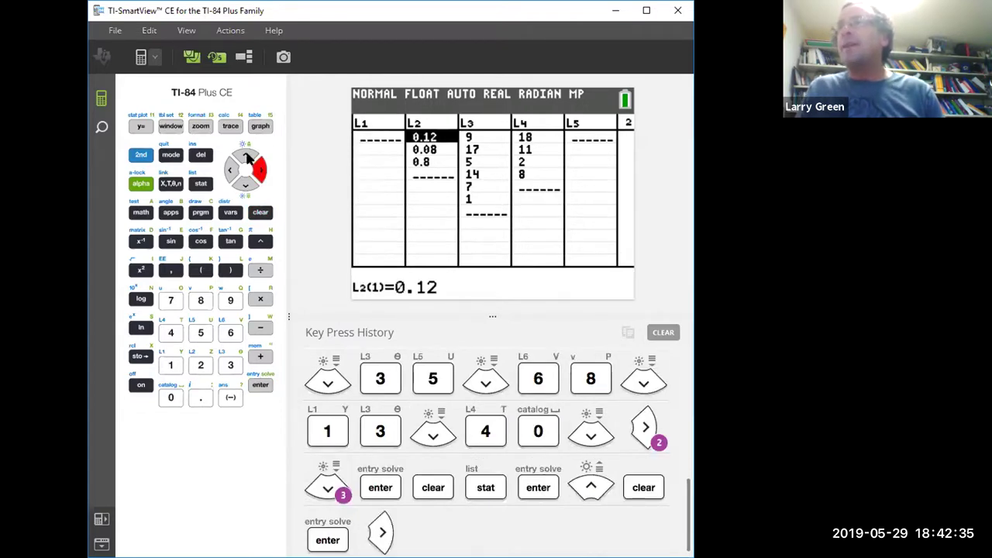
click(245, 156)
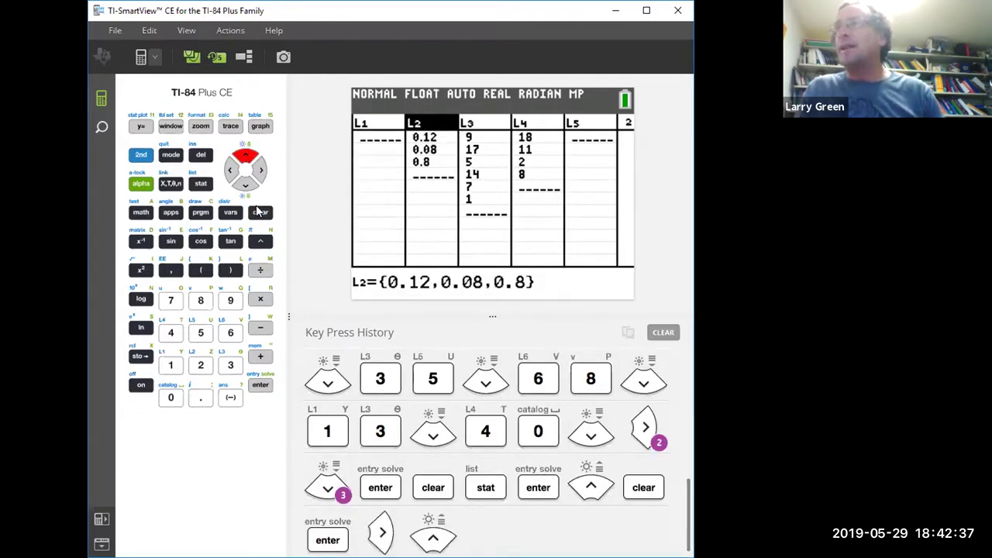
click(261, 212)
click(262, 385)
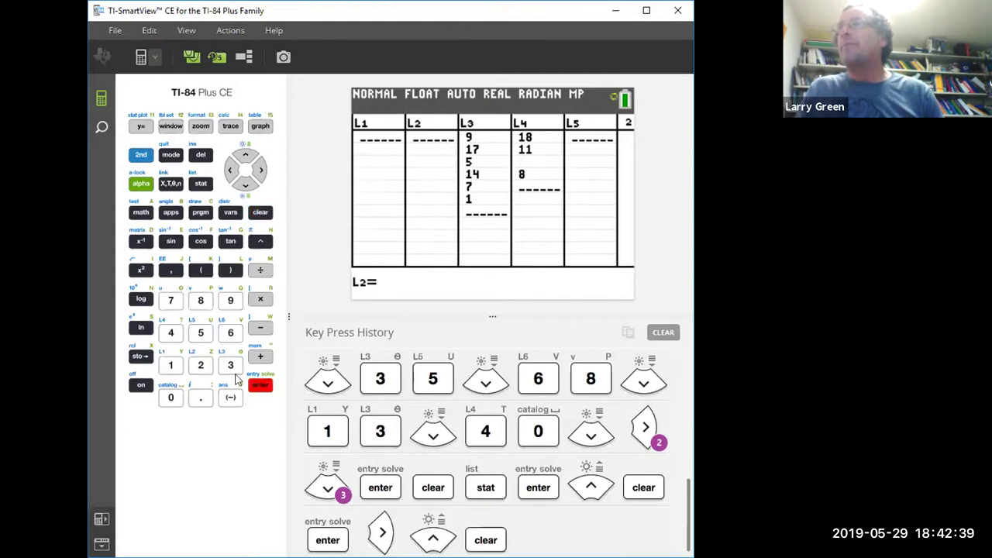
Enter 14, 23, 15 and 37 as the first four values of list L1.
click(232, 170)
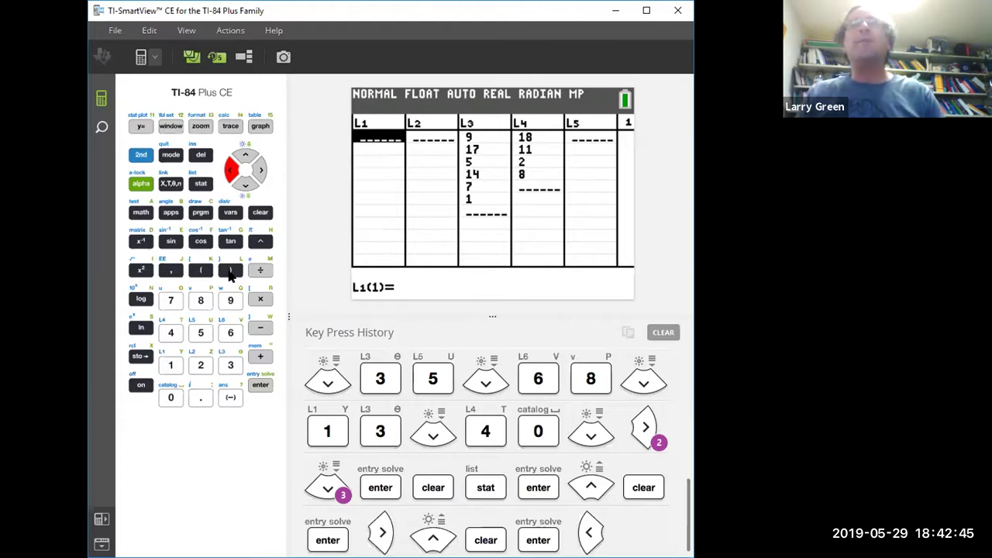
text(1)
key(Return)
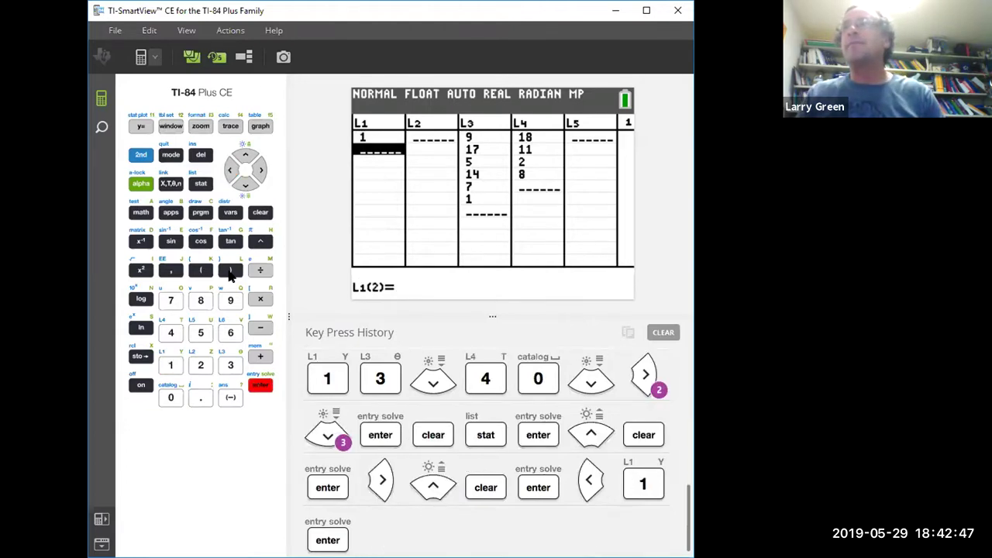
key(Up)
text(14)
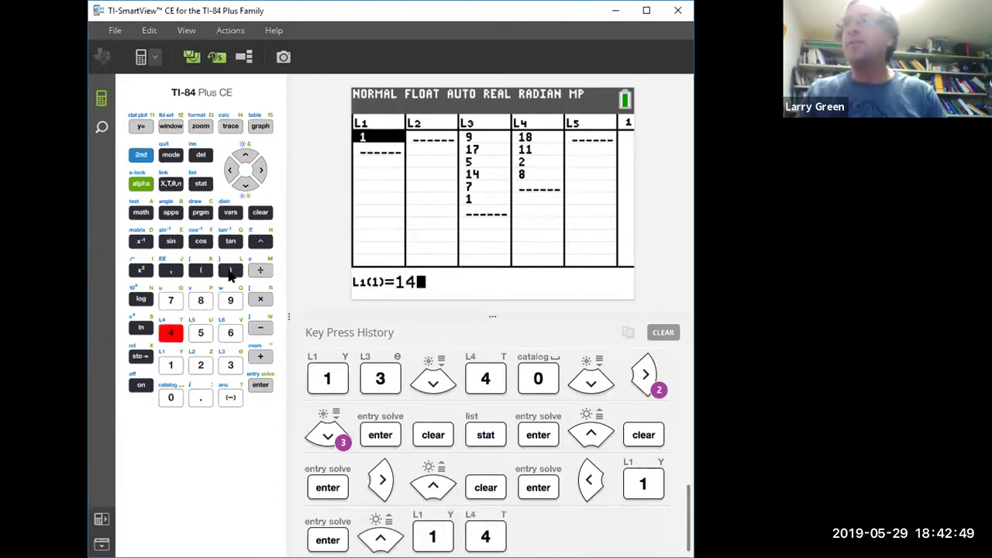
key(Return)
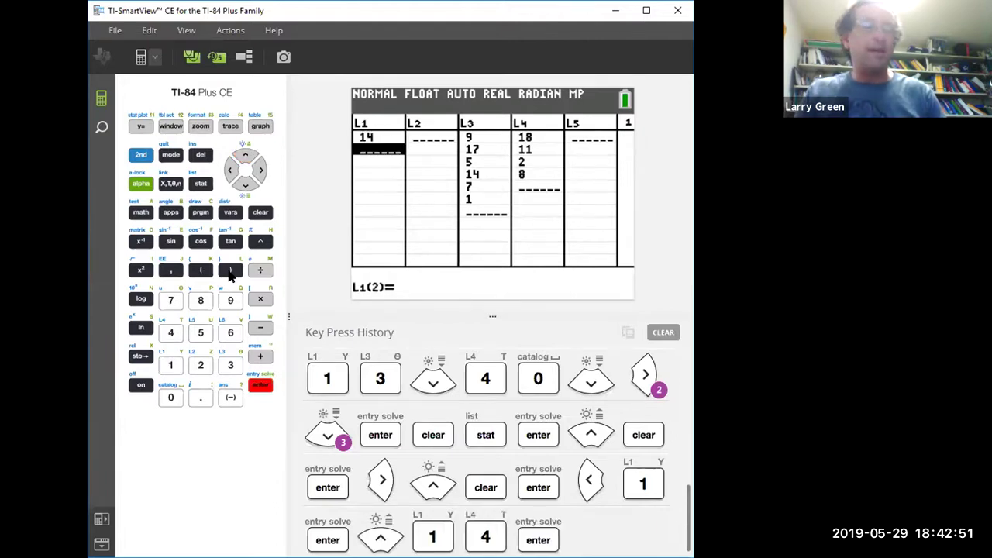
text(23)
key(Return)
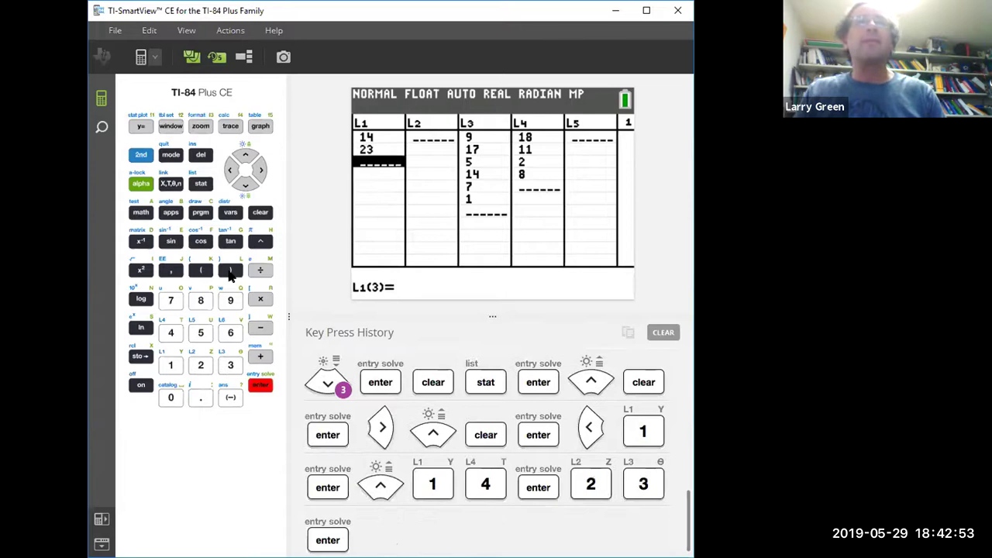
text(15)
key(Return)
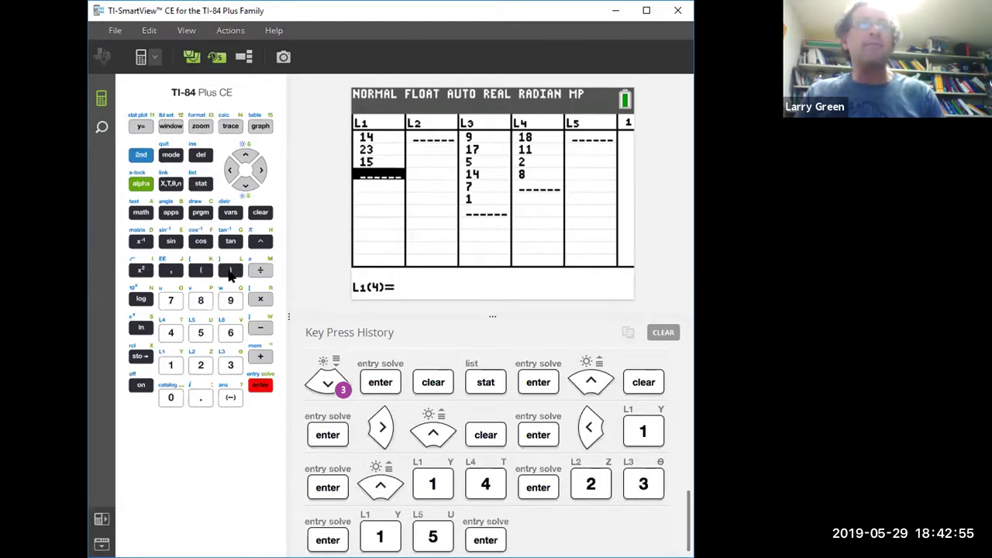
text(37)
key(Return)
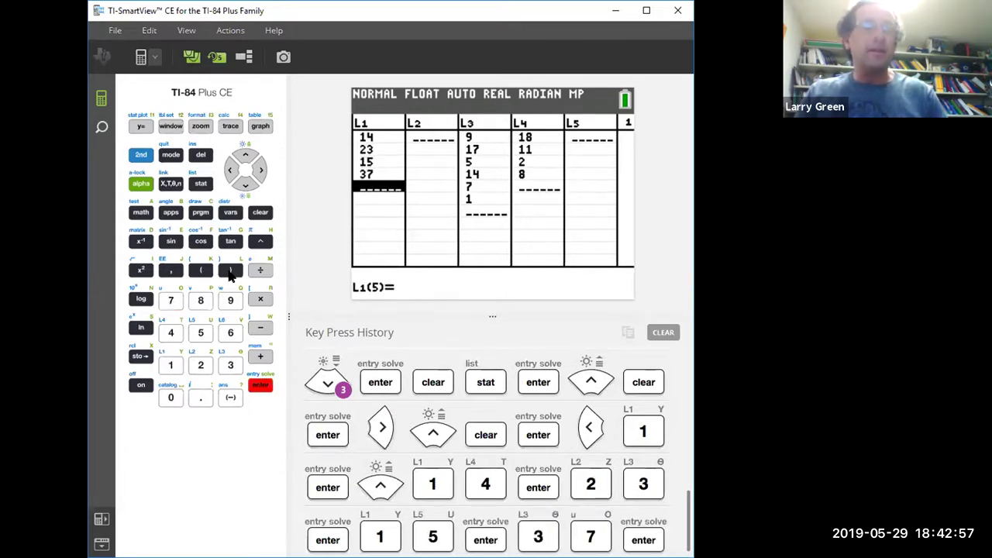
Add 4, 19, 22 and 51 as the fifth to eighth values of list L1.
text(4)
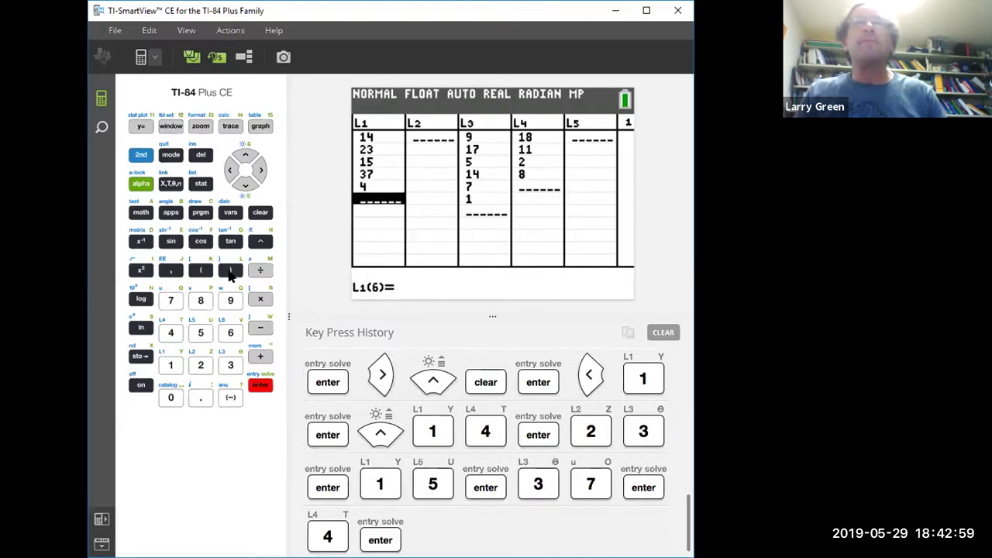
text(19)
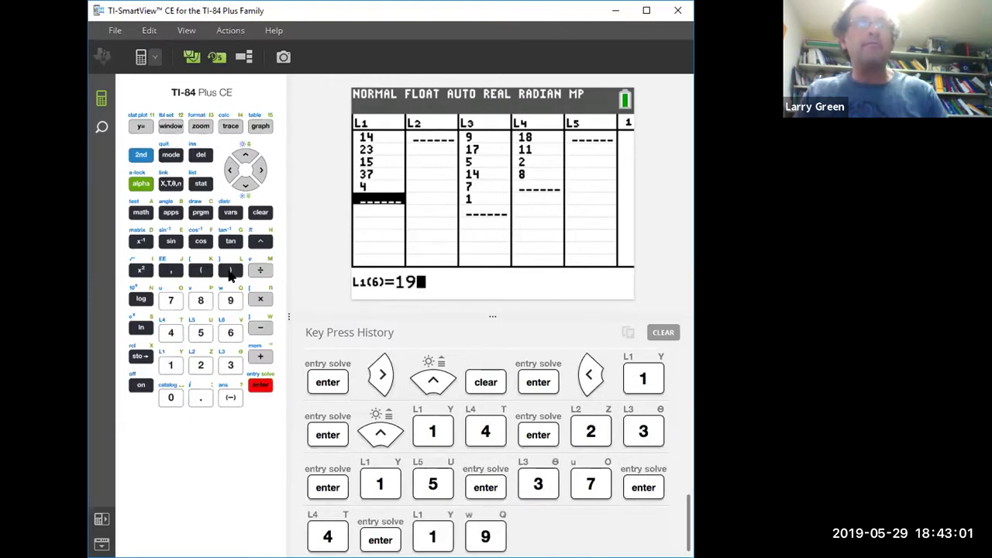
key(Return)
text(22)
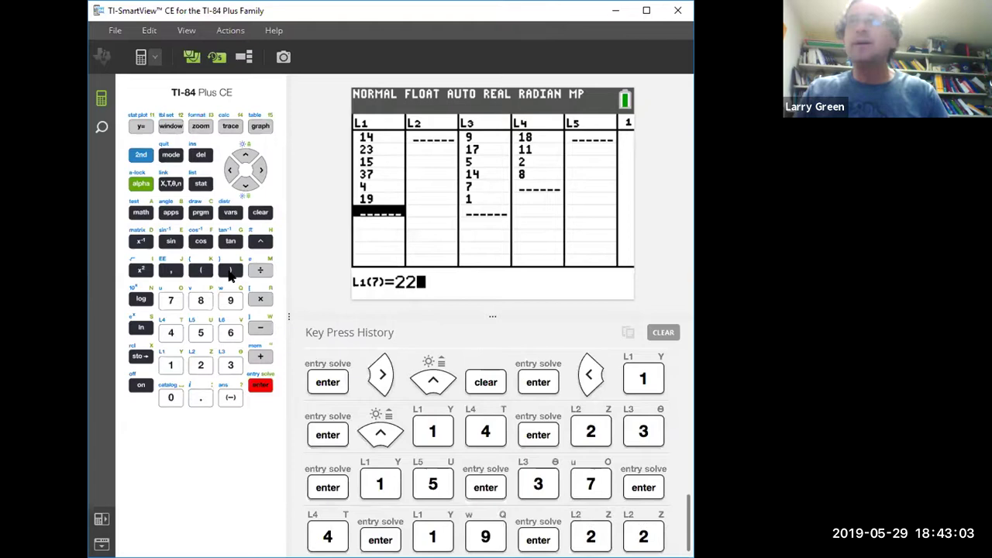
key(Return)
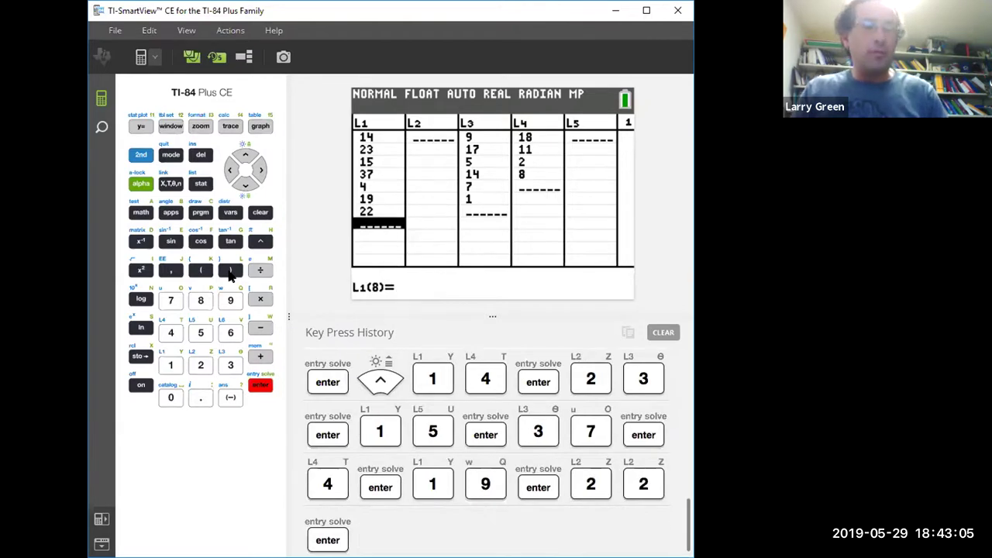
text(51)
key(Return)
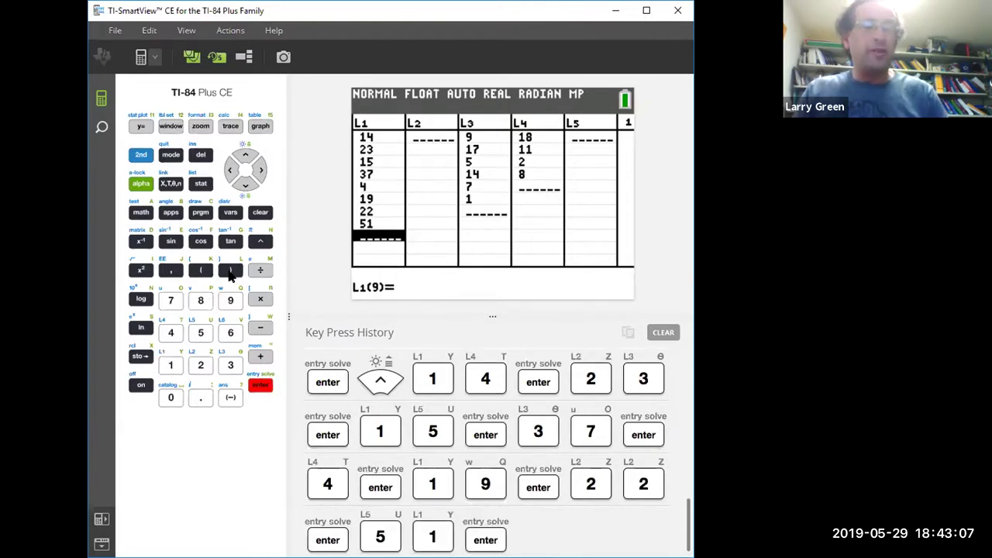
Complete list L1 with 37, 18, 16 and 22 as its ninth to twelfth values.
text(2)
key(BackSpace)
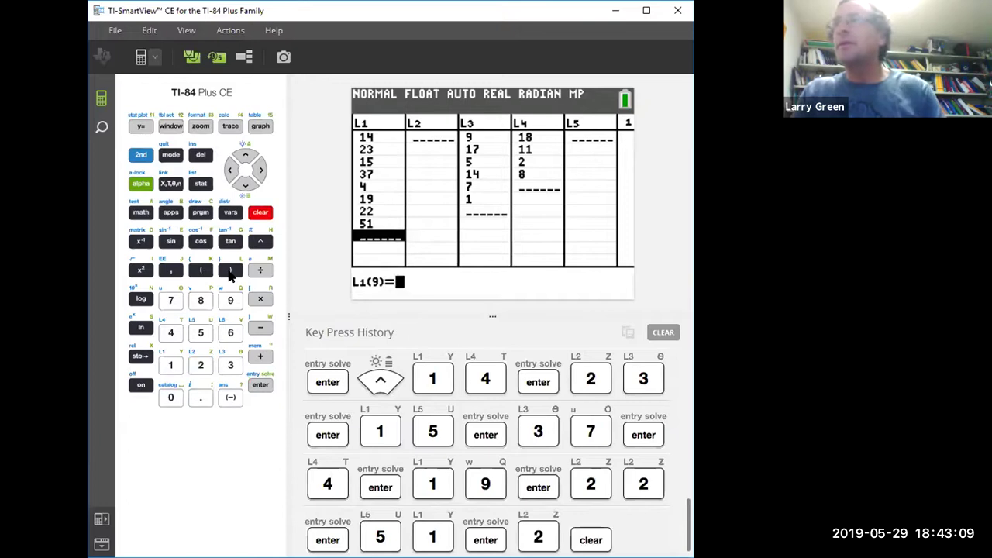
text(37)
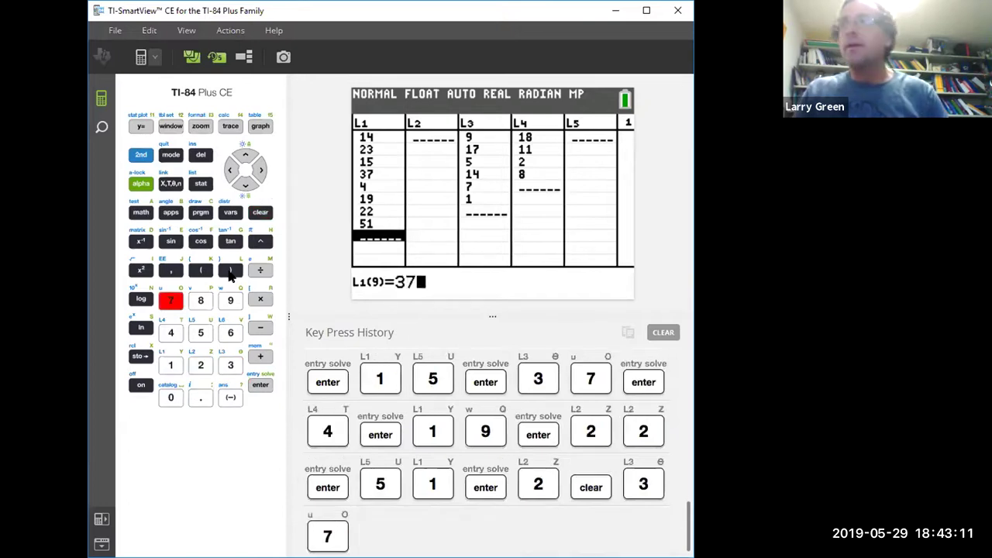
key(Return)
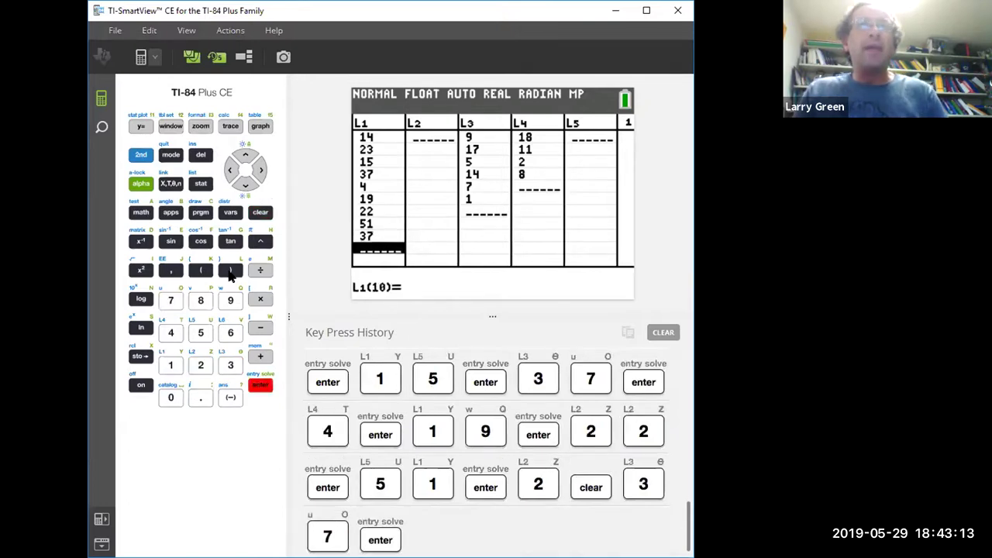
text(18)
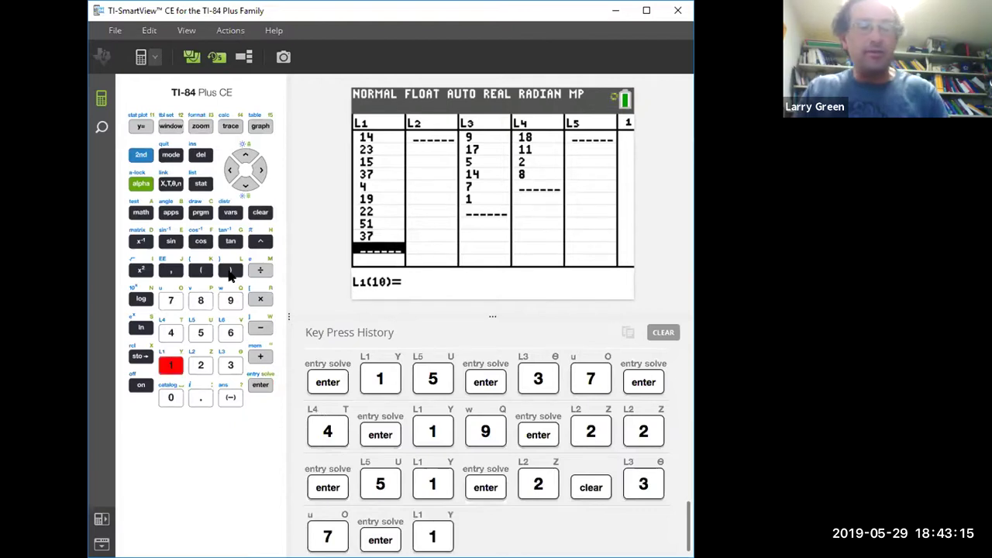
key(Return)
text(16)
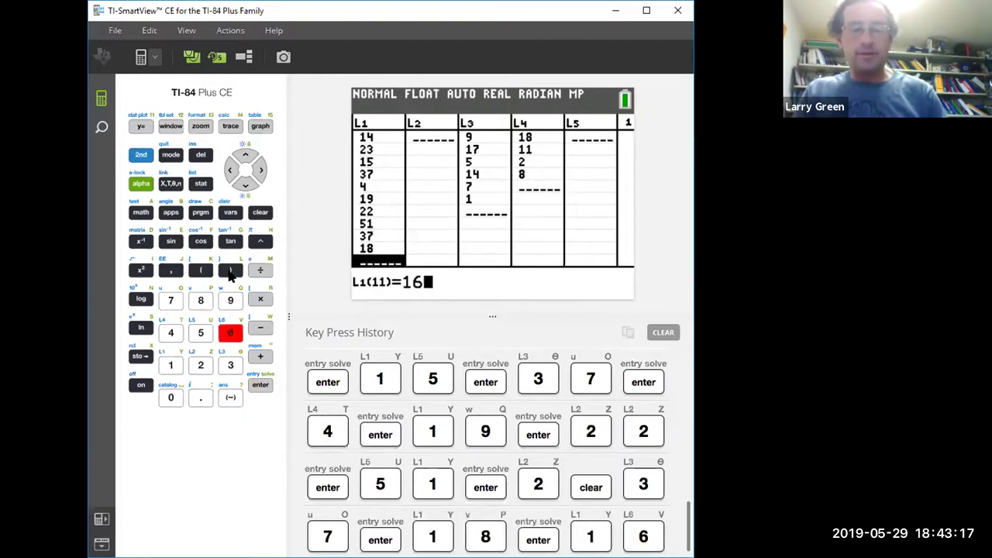
key(Return)
text(22)
key(Return)
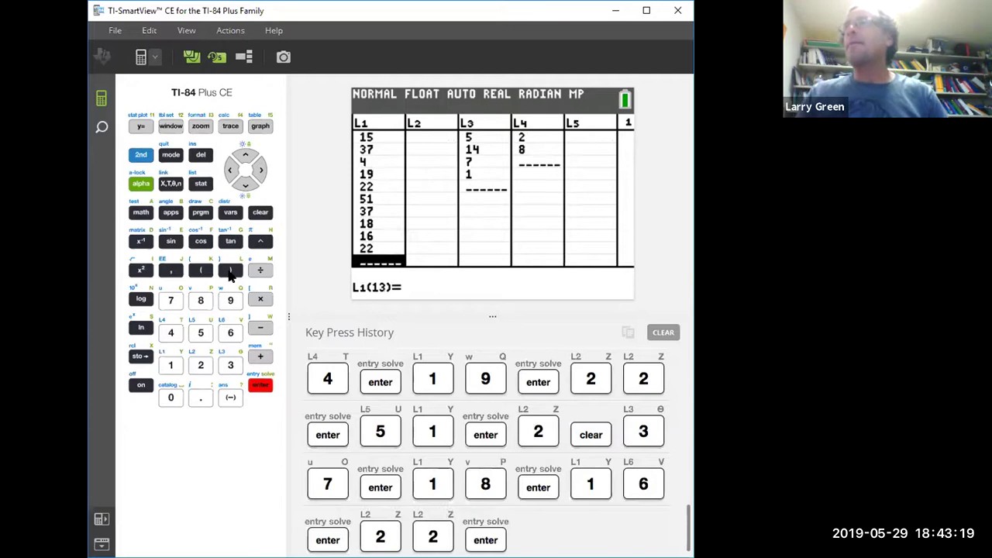
Enter 17, 25, 20 and 37 as the first four values of list L2.
key(Right)
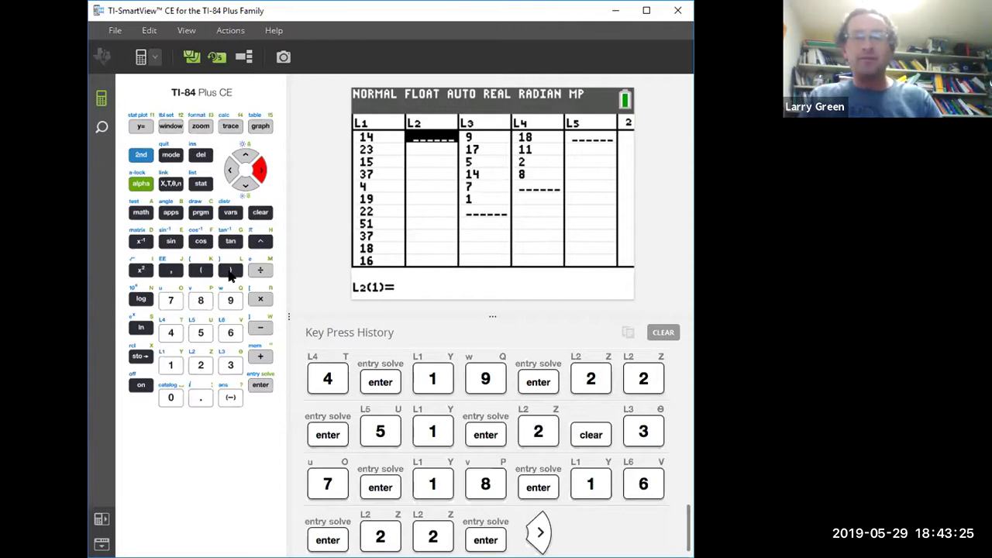
text(17)
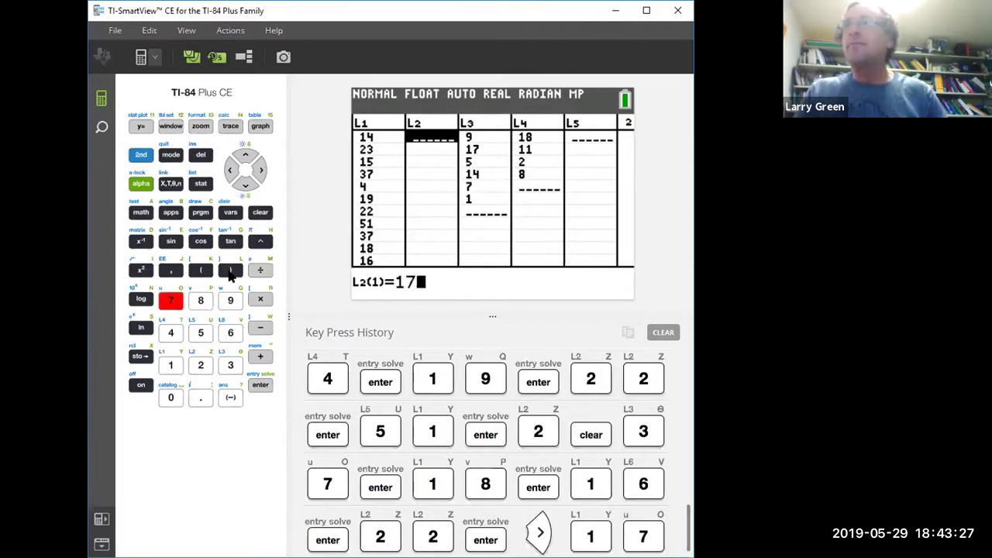
key(Return)
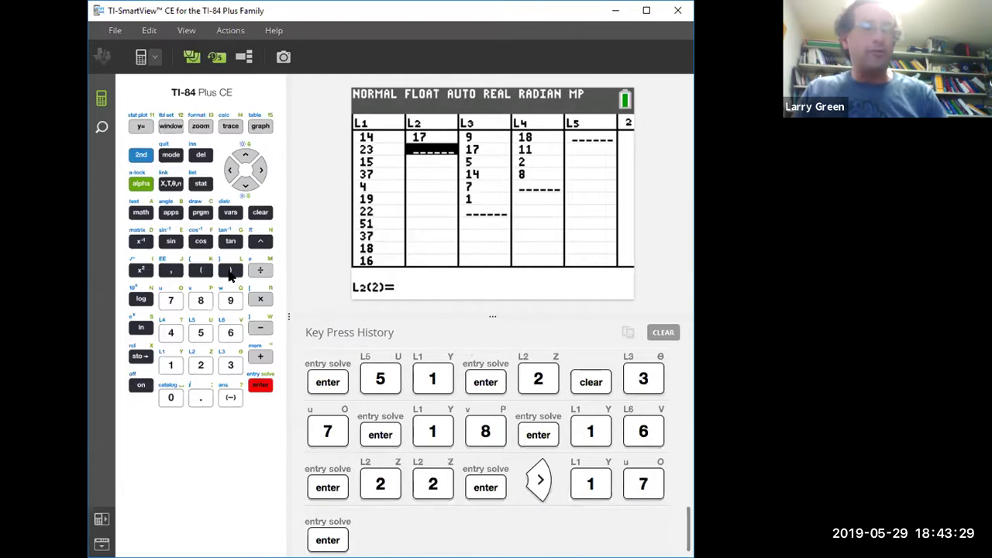
text(25)
key(Return)
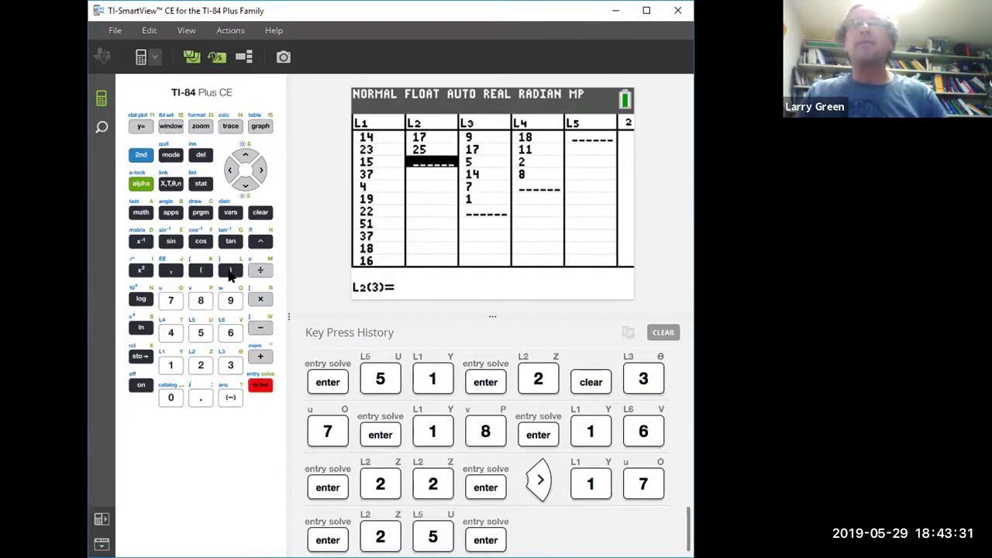
text(20)
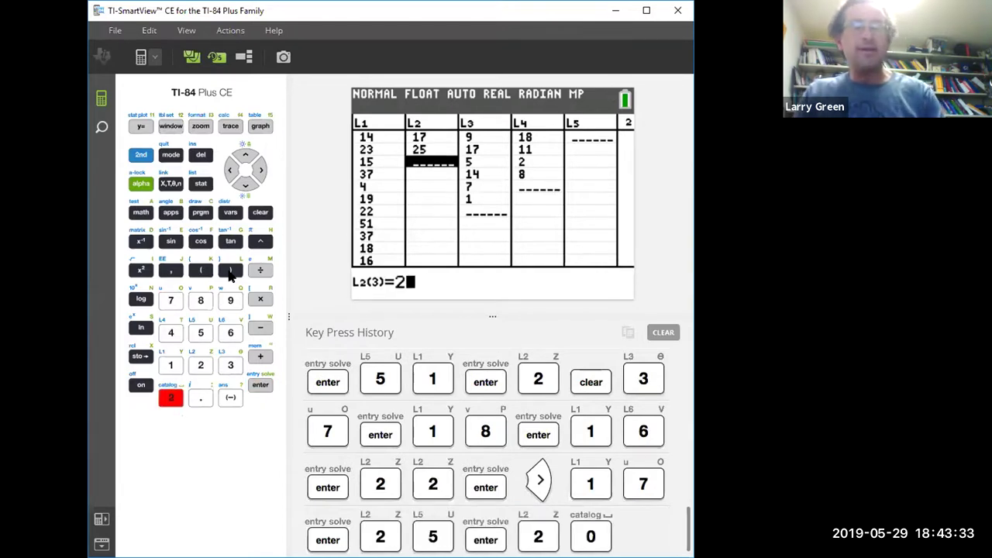
key(Return)
text(37)
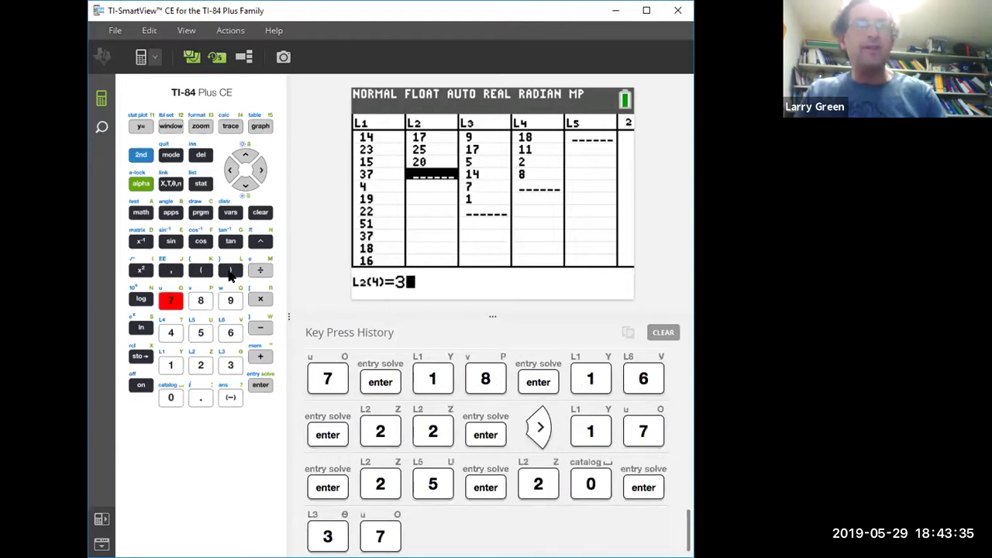
key(Return)
Add 3, 29, 24 and 53 as the fifth to eighth values of list L2.
text(3)
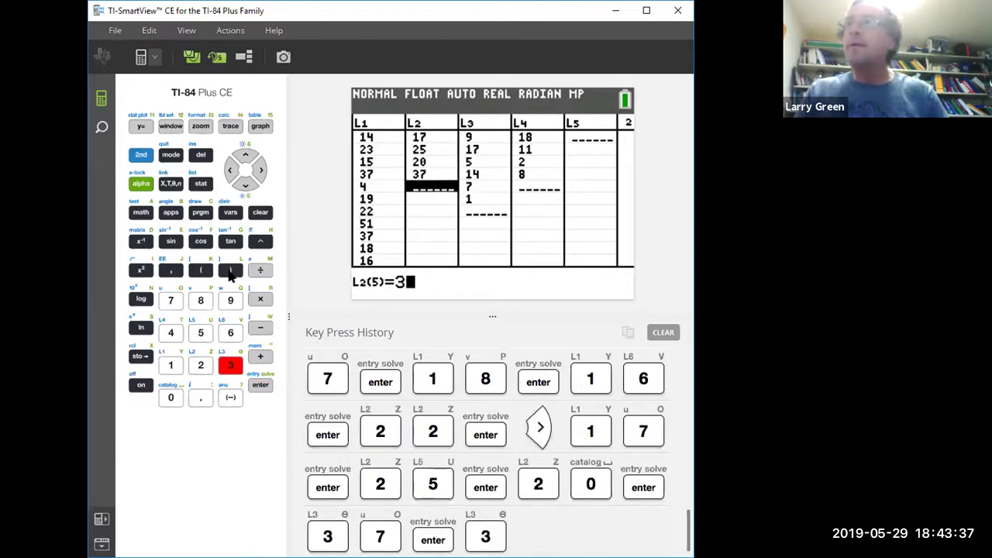
key(Return)
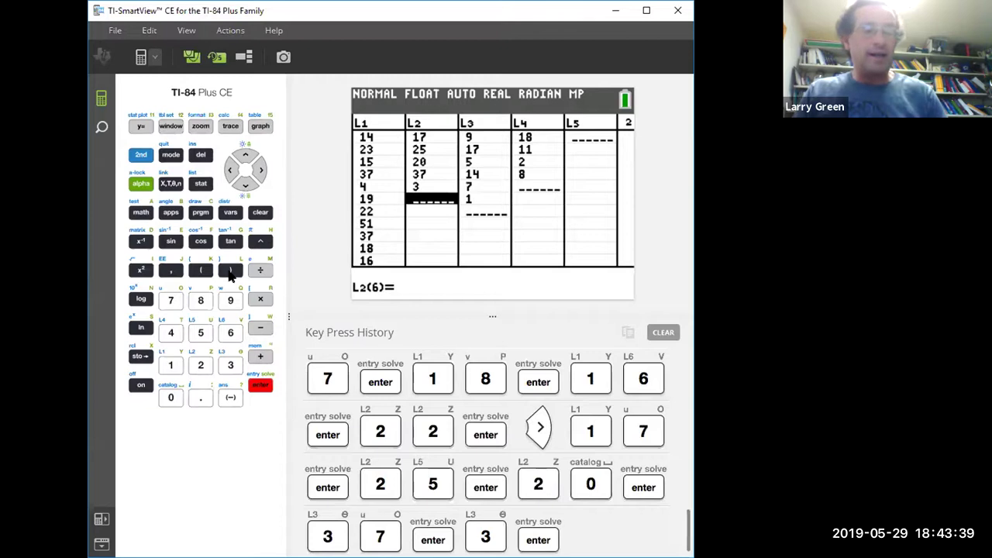
text(29)
key(Return)
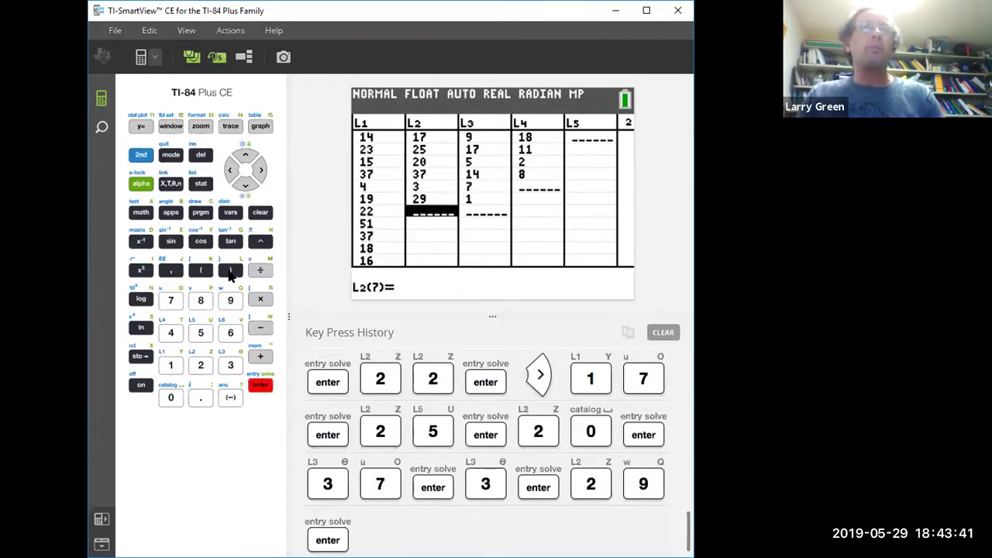
text(24)
key(Return)
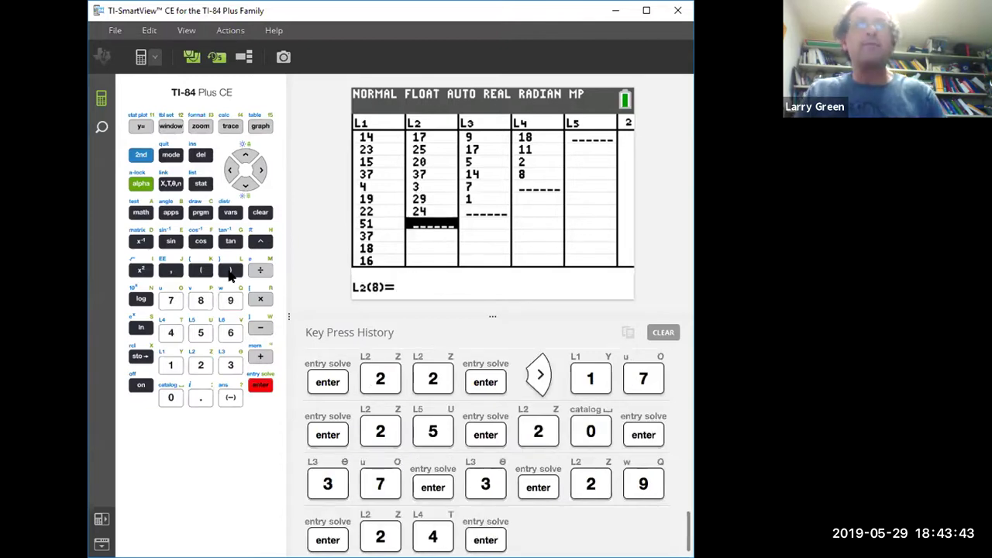
text(53)
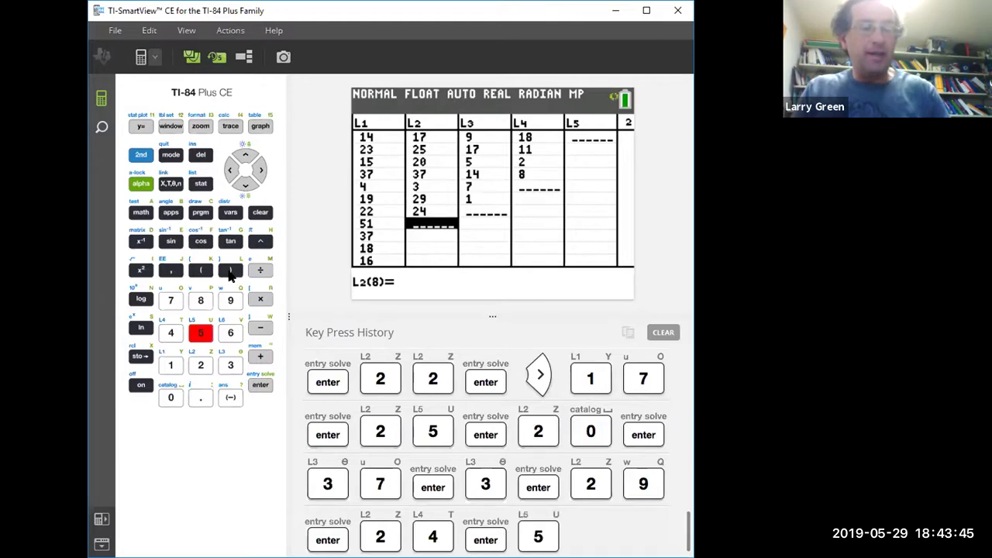
key(Return)
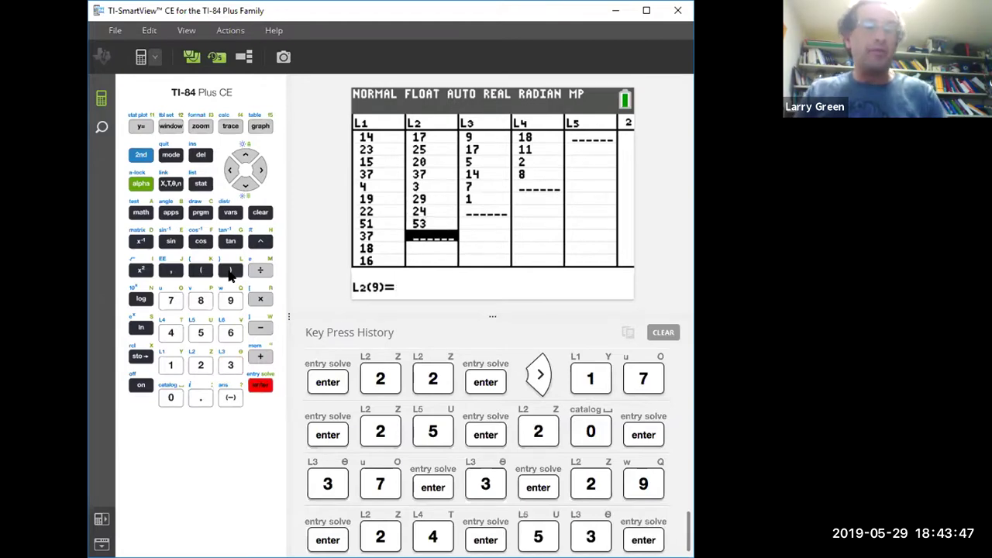
Complete list L2 with 35, 20, 19 and 22 as its ninth to twelfth values.
text(35)
key(Return)
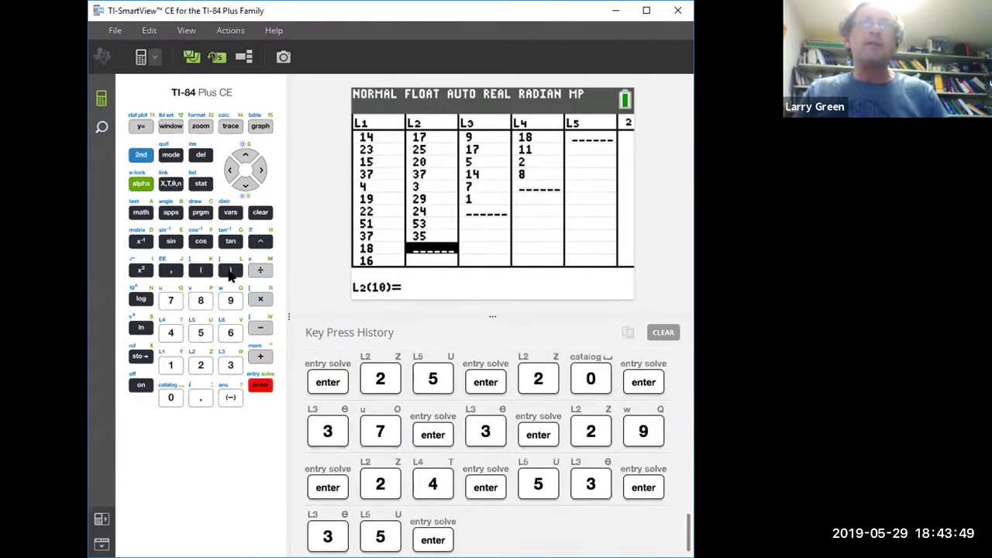
text(20)
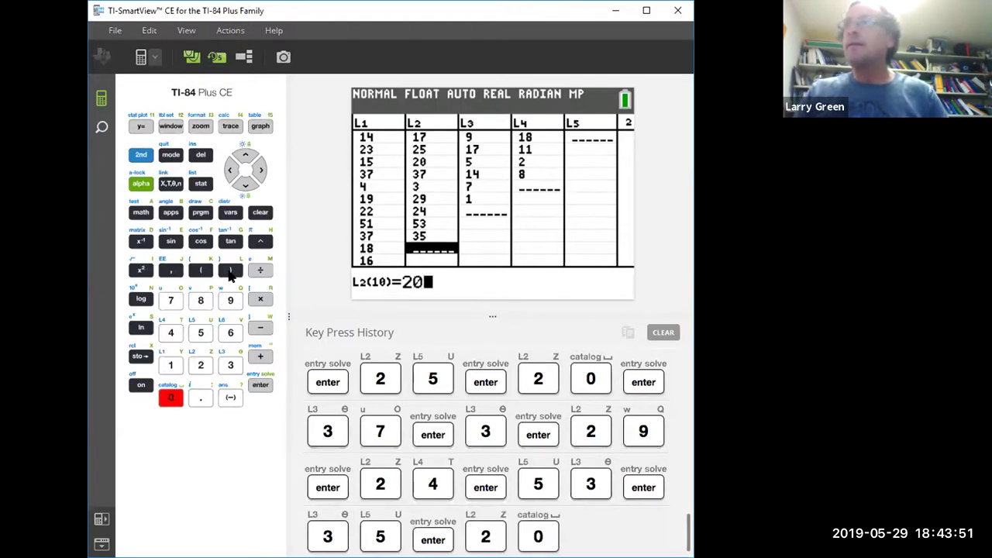
key(Return)
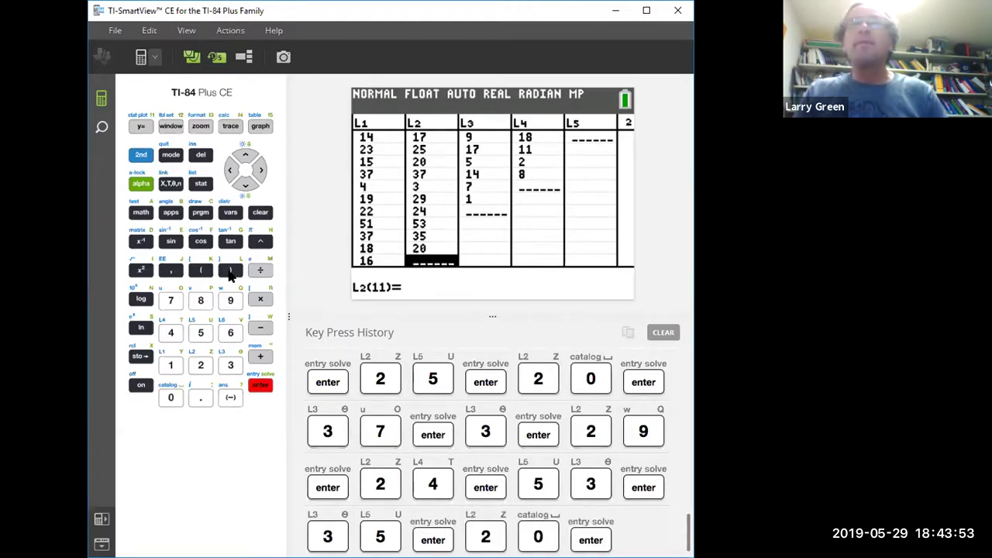
text(19)
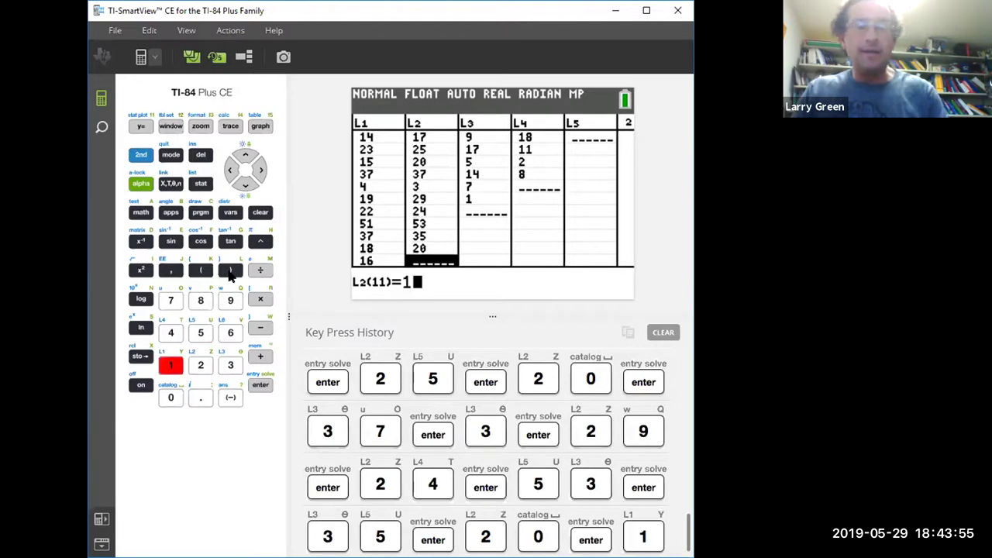
key(Return)
text(22)
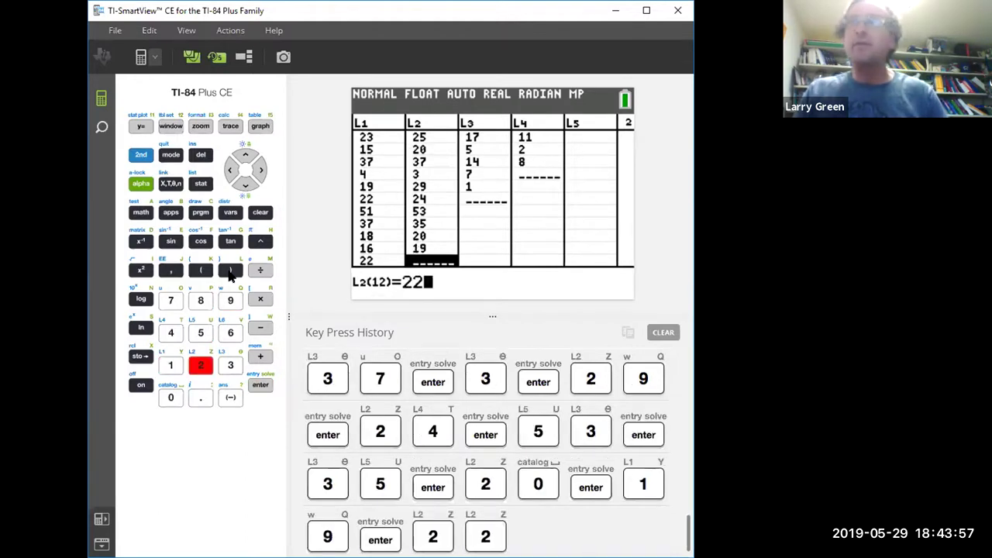
key(Return)
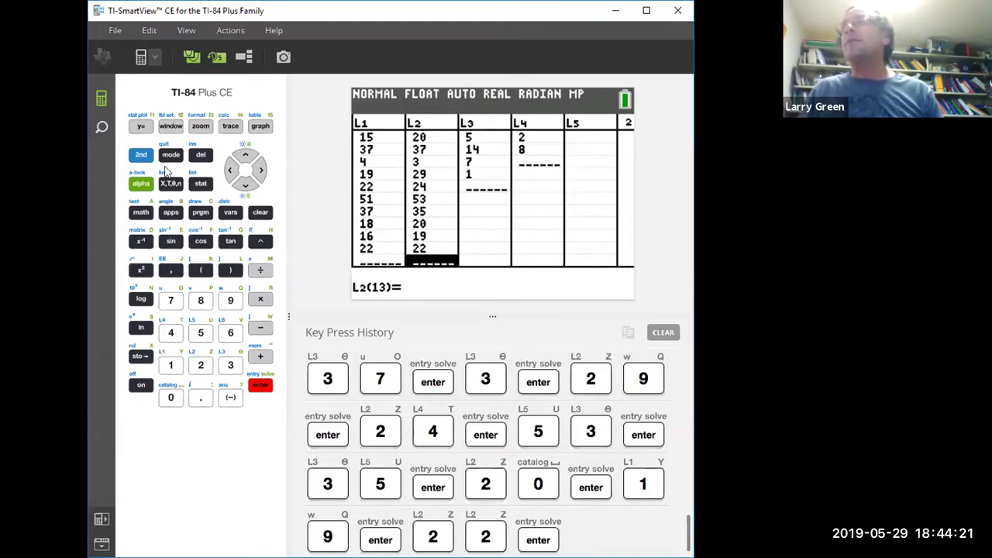
Leave the list editor and store the paired differences L1−L2 in list L3 from the home screen.
key(shift)
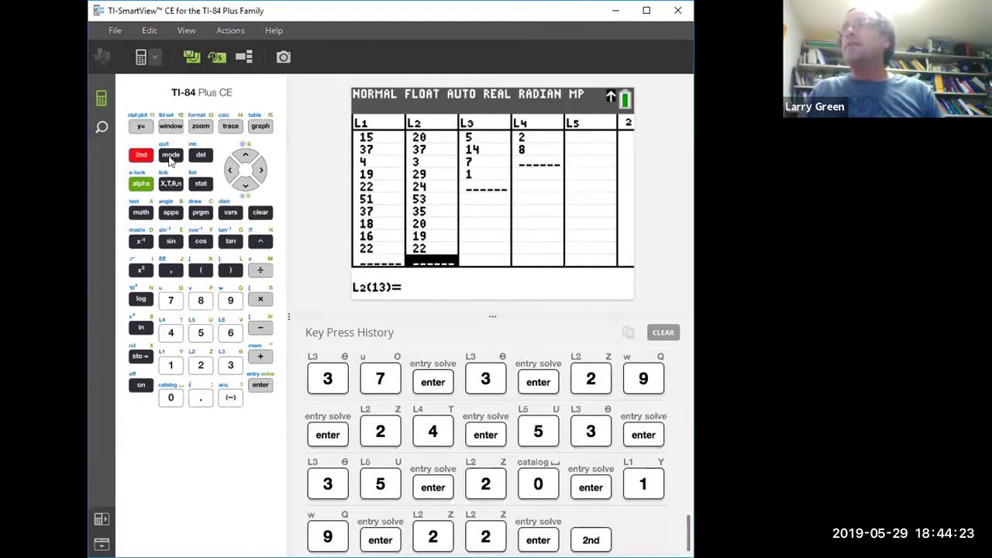
click(171, 156)
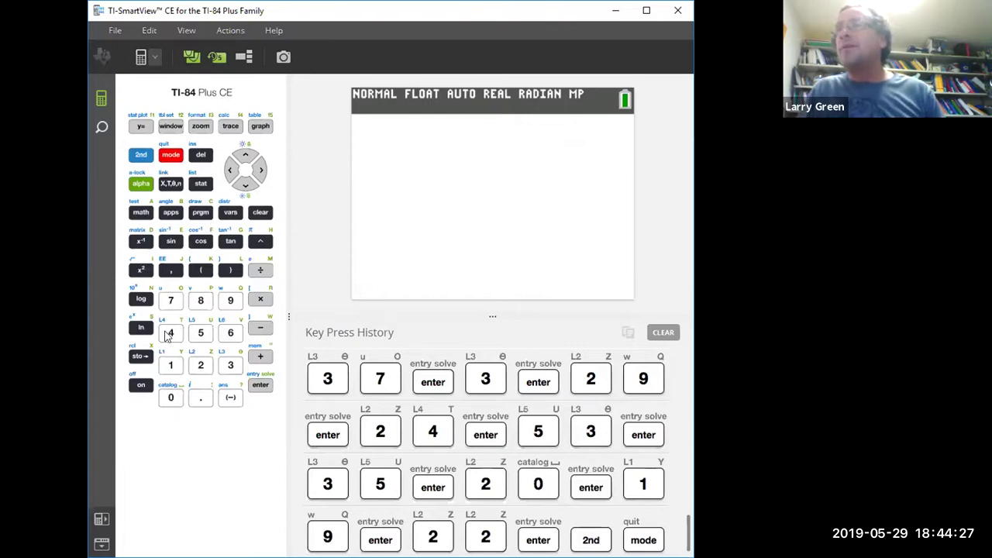
key(shift)
click(169, 369)
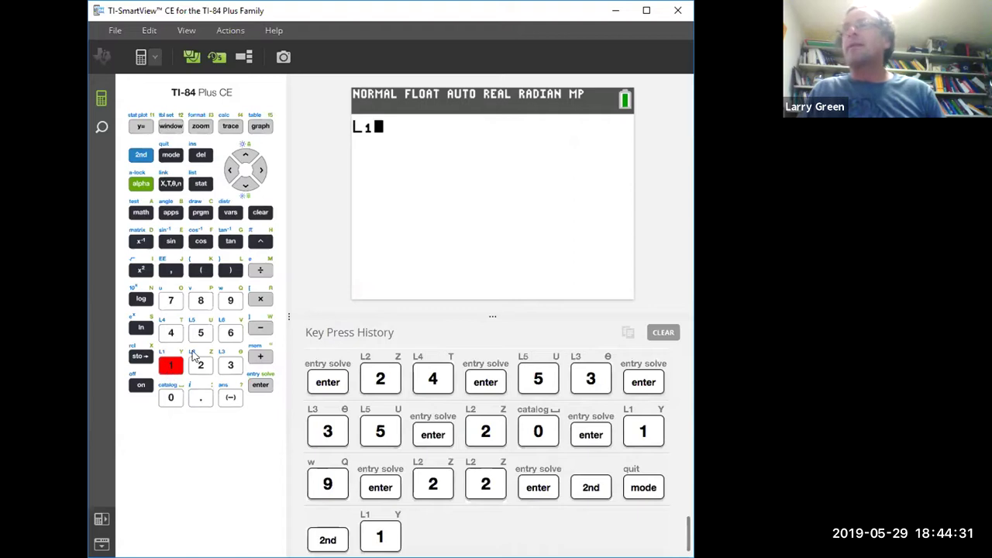
click(259, 329)
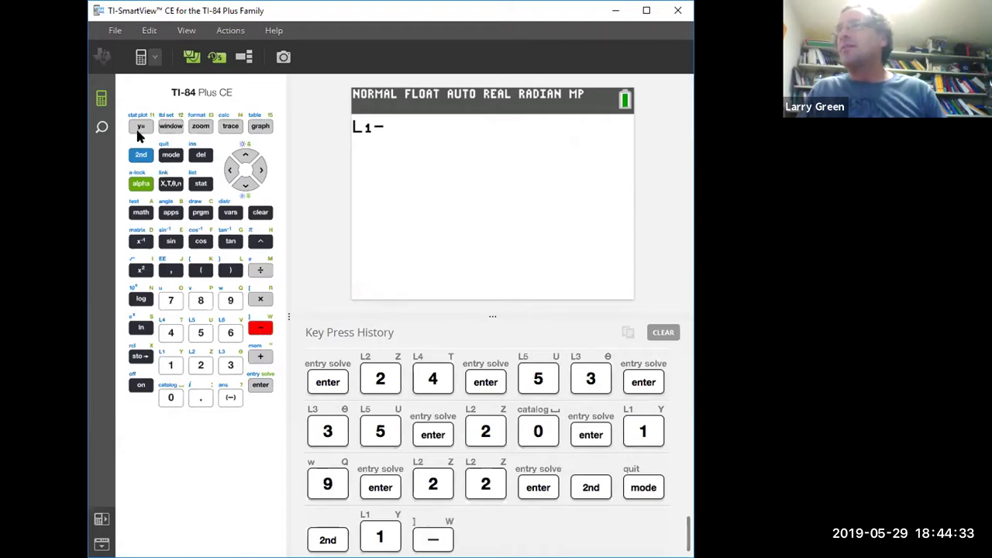
click(141, 154)
click(200, 367)
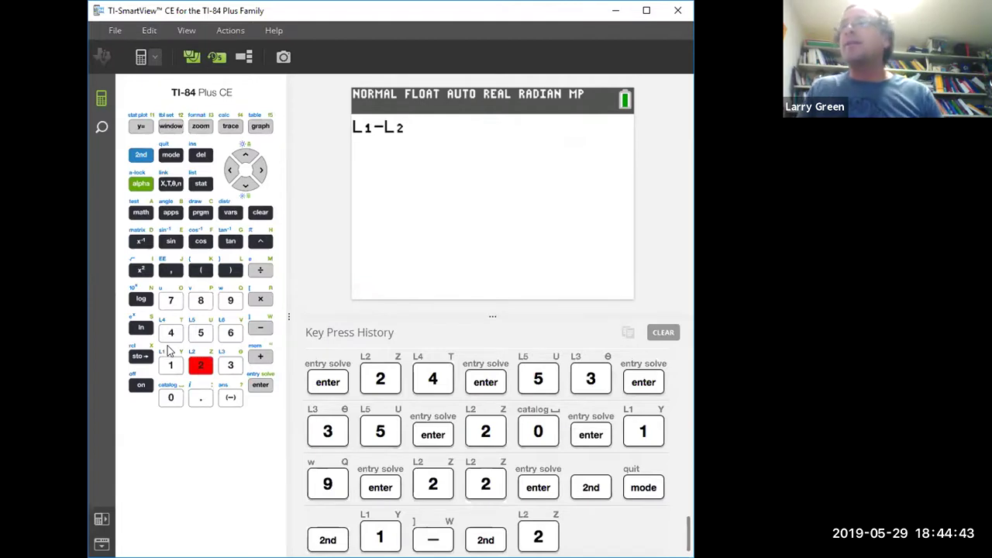
key(greater)
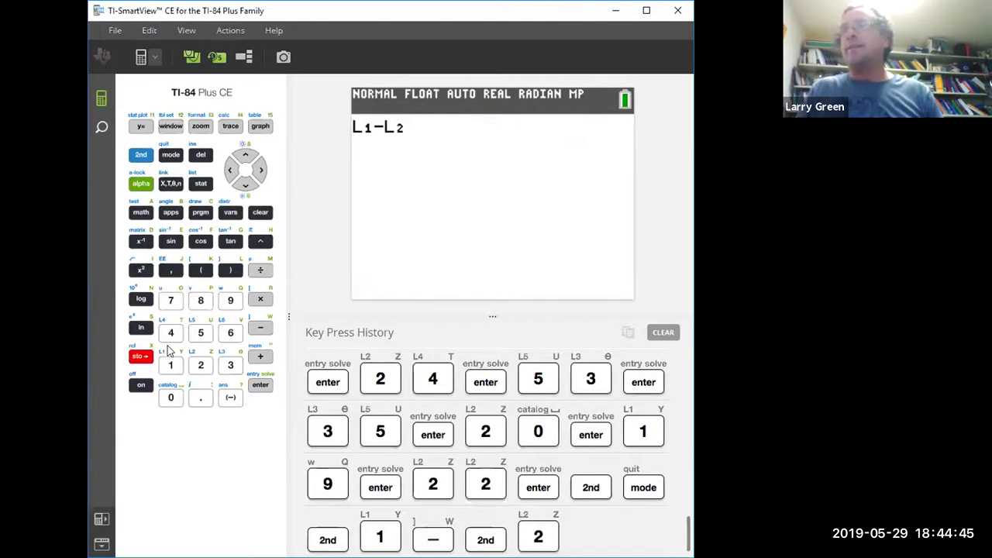
click(168, 350)
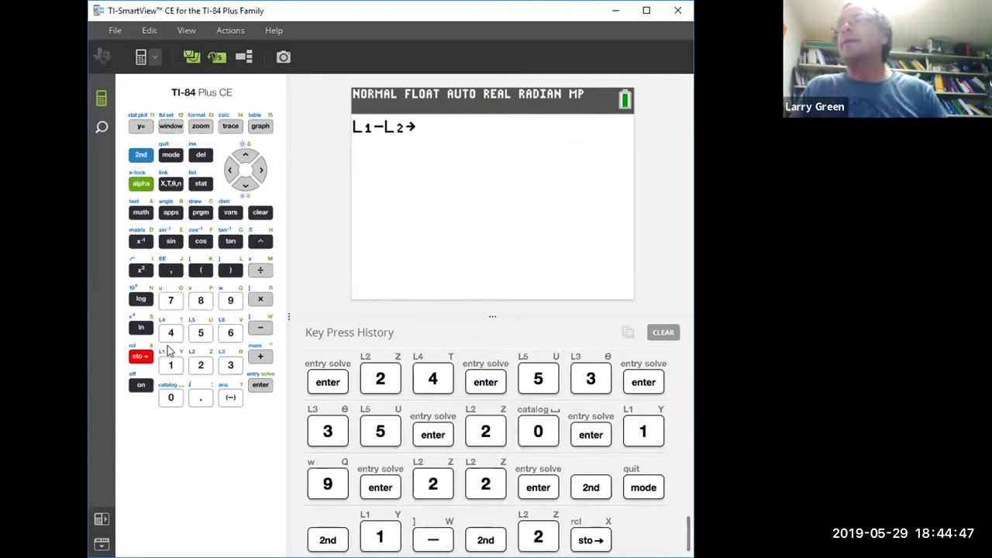
key(shift)
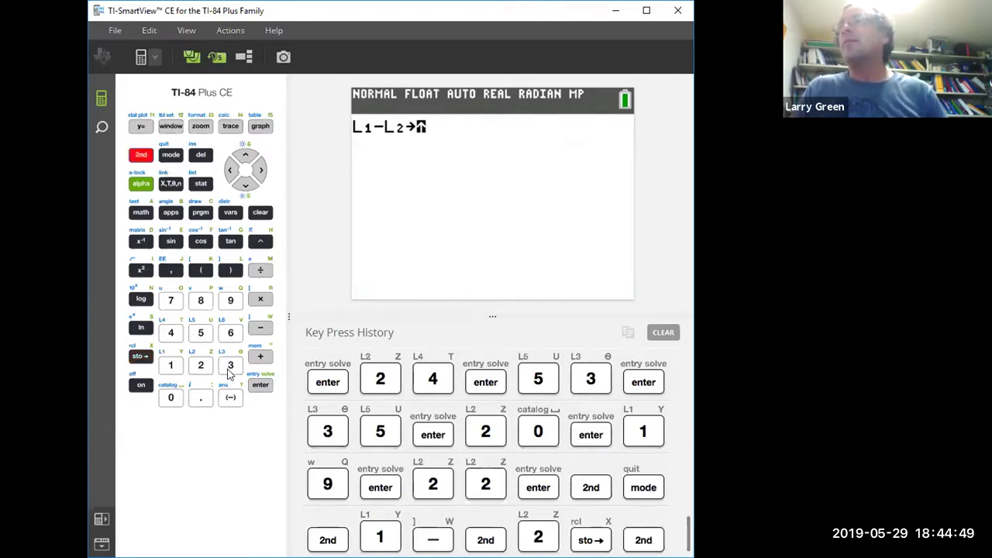
click(230, 369)
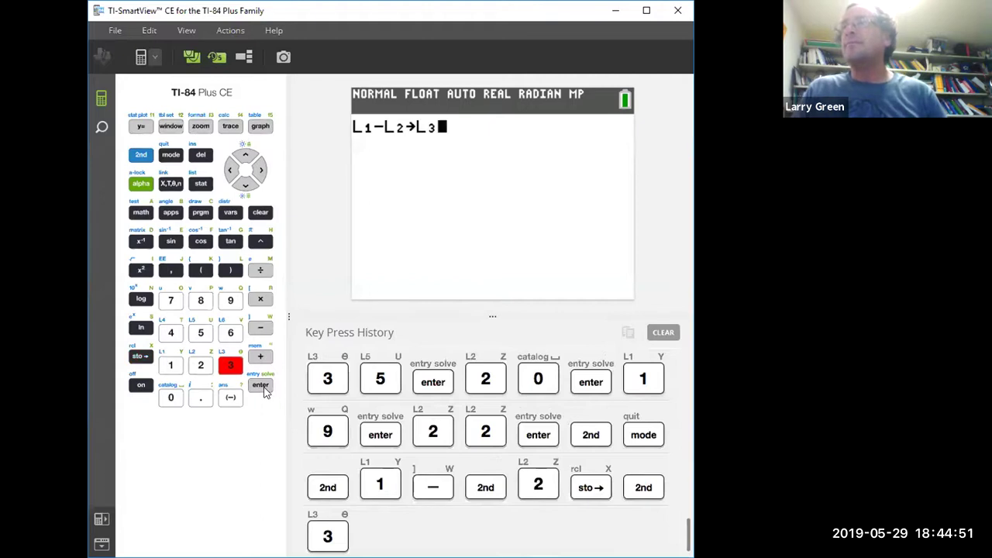
click(262, 387)
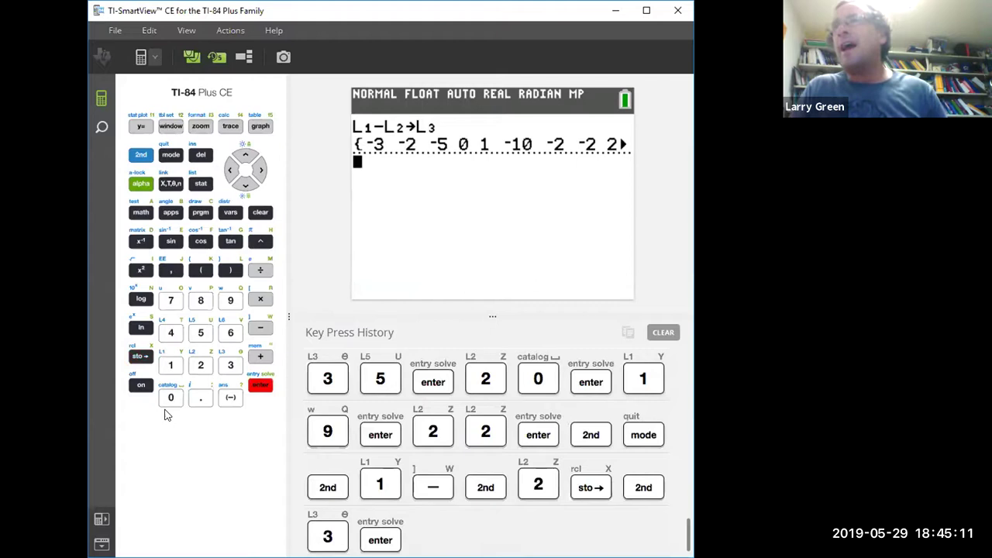
Open the one-sample T-Test setup and switch its input type to Data.
click(198, 183)
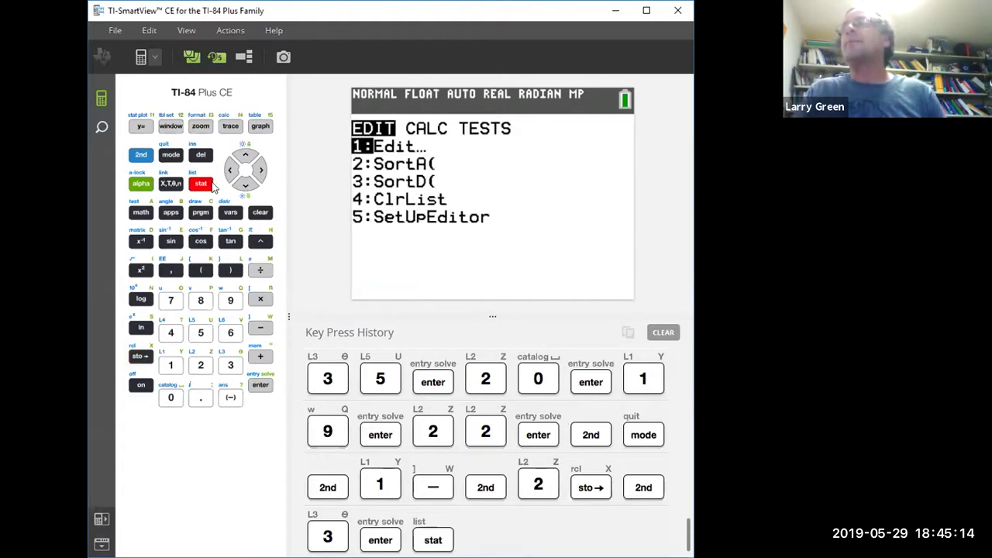
click(260, 174)
click(260, 174)
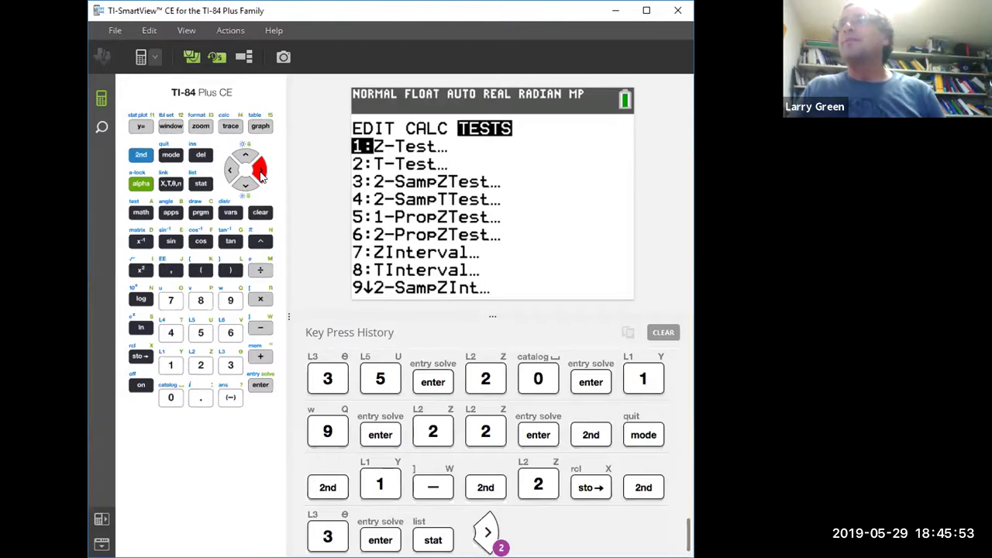
click(245, 186)
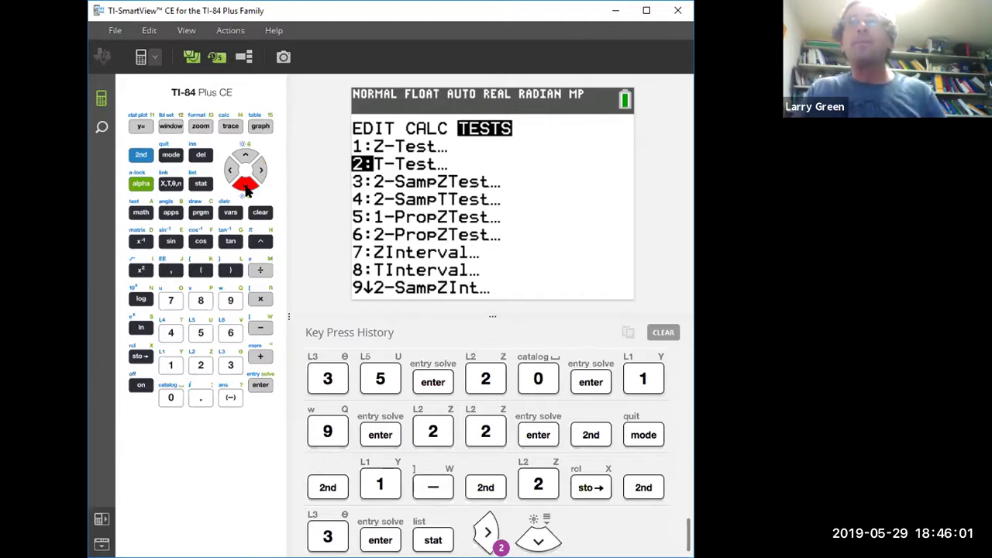
click(261, 386)
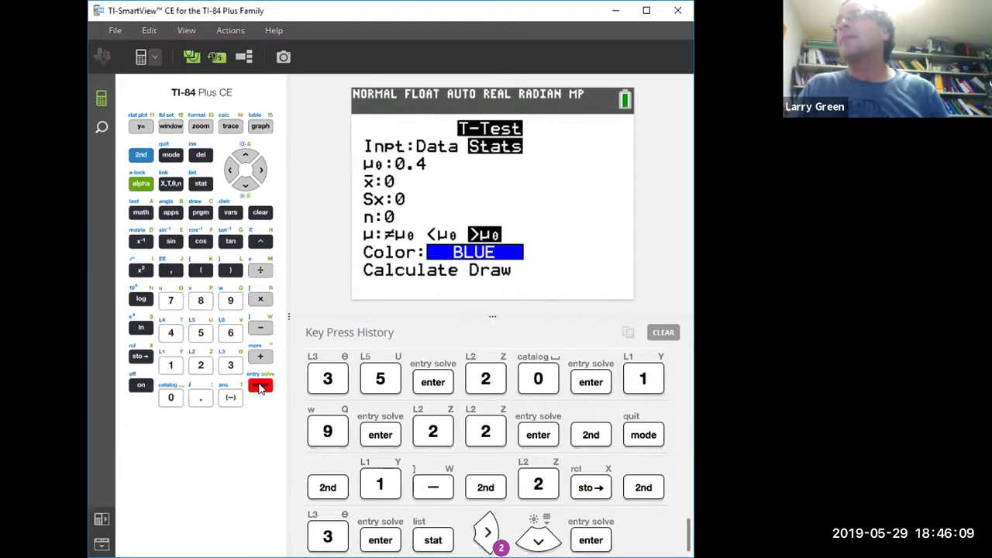
key(Left)
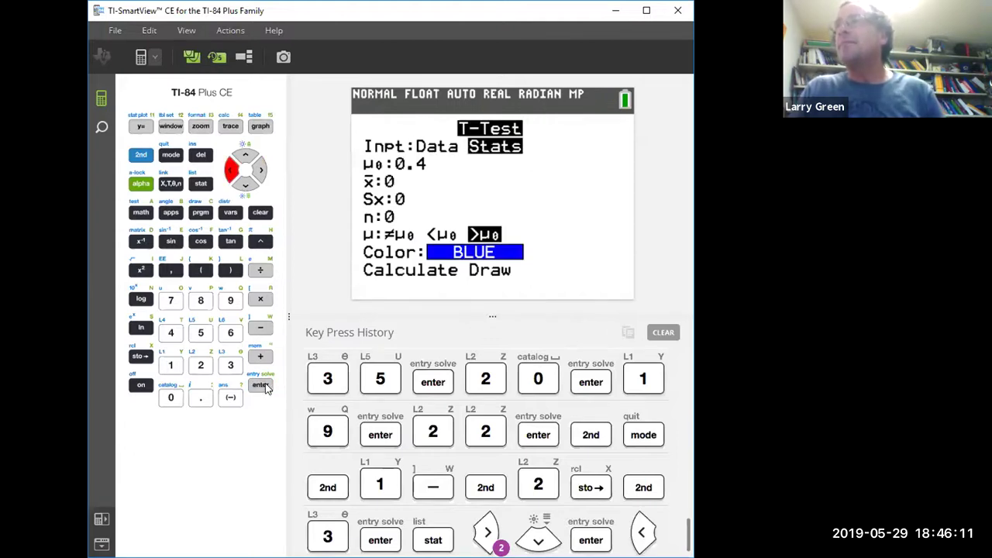
key(Return)
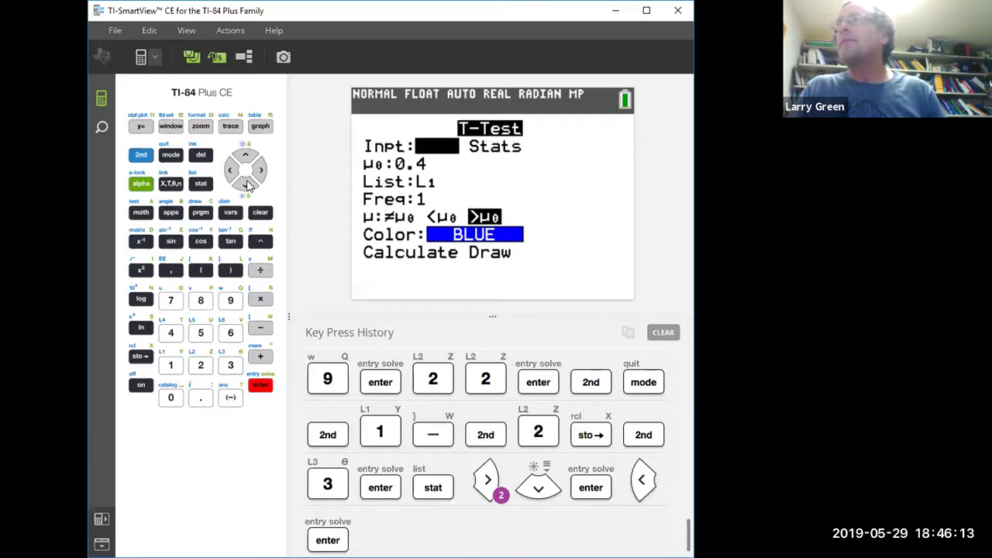
Set the T-Test's hypothesized mean μ0 to 0 and its data list to L3.
click(247, 185)
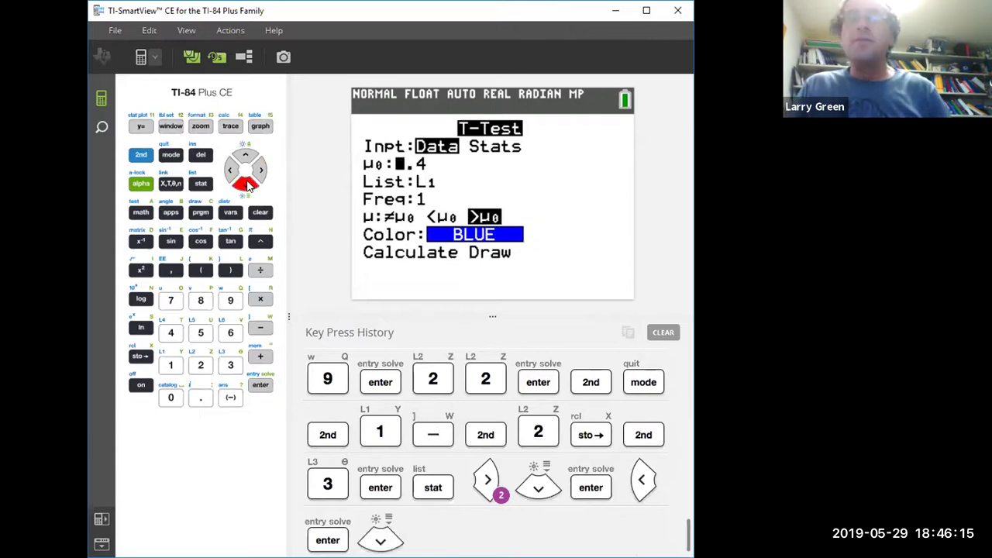
text(0)
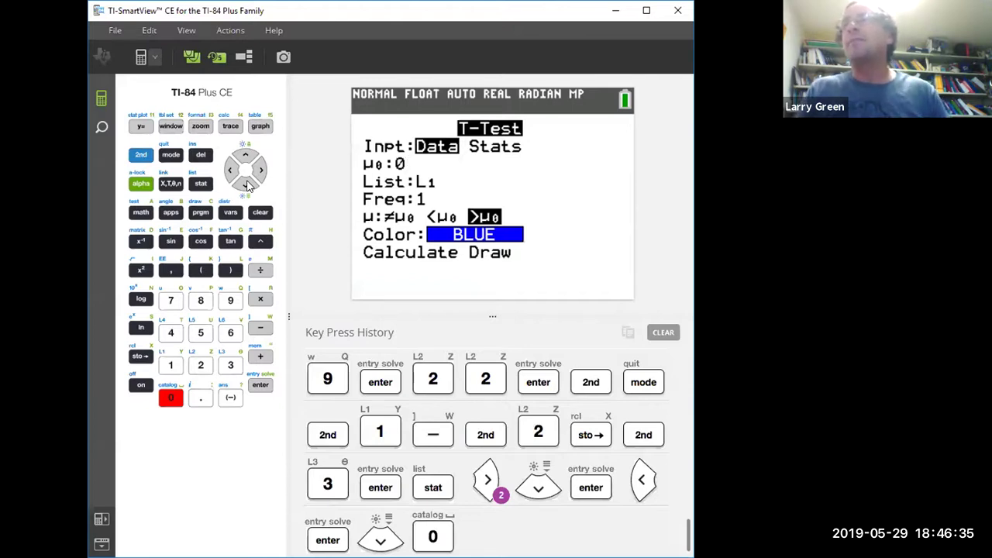
click(247, 184)
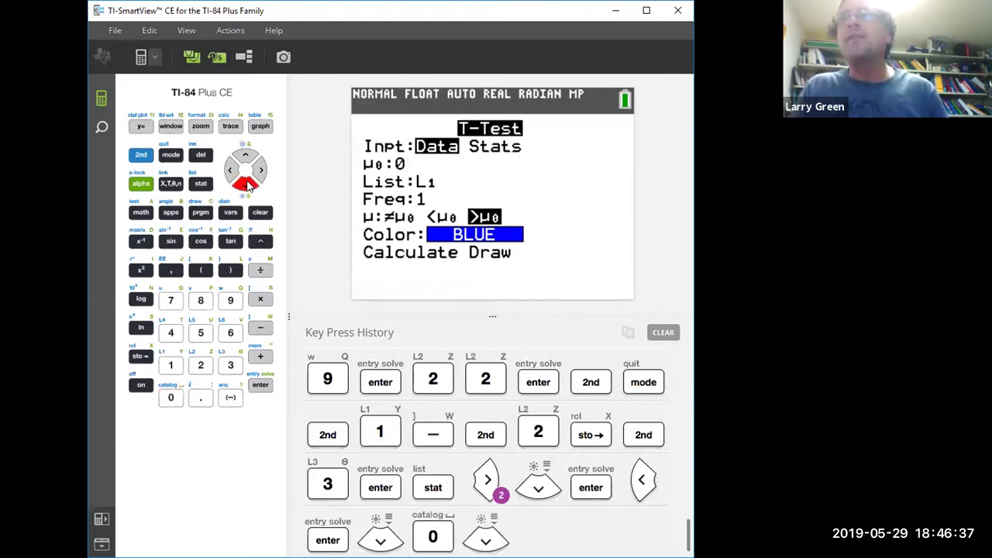
click(141, 154)
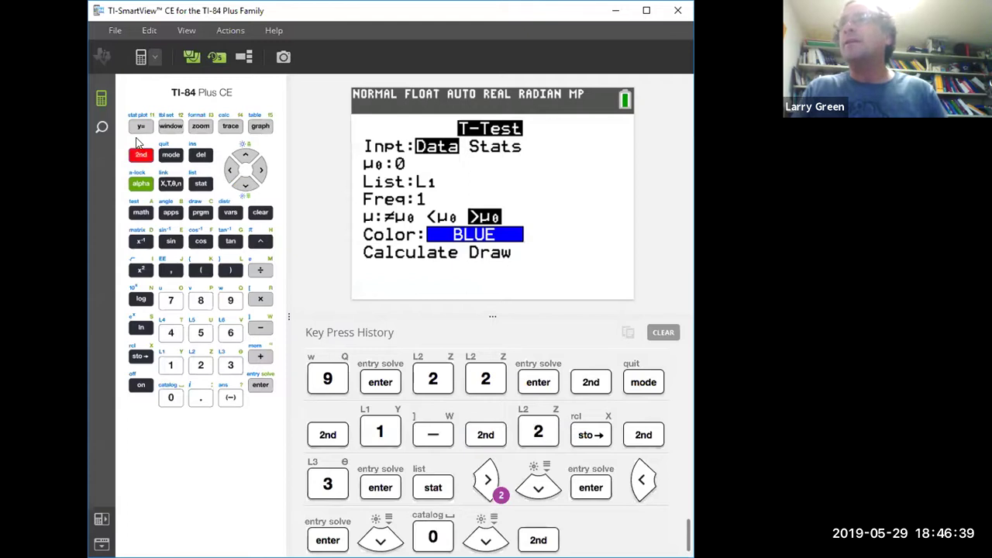
click(224, 370)
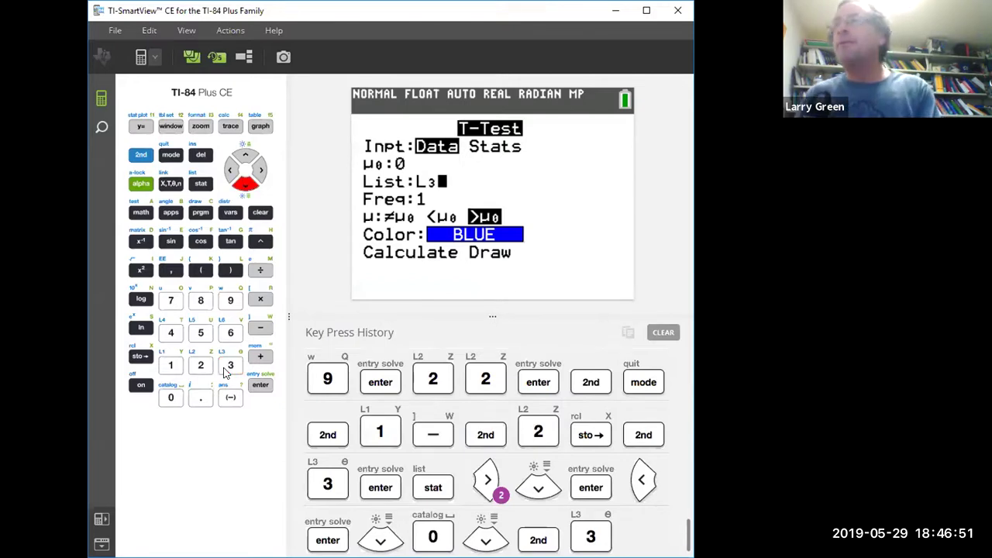
Choose the <μ0 alternative hypothesis and calculate the T-Test.
key(Down)
key(Down)
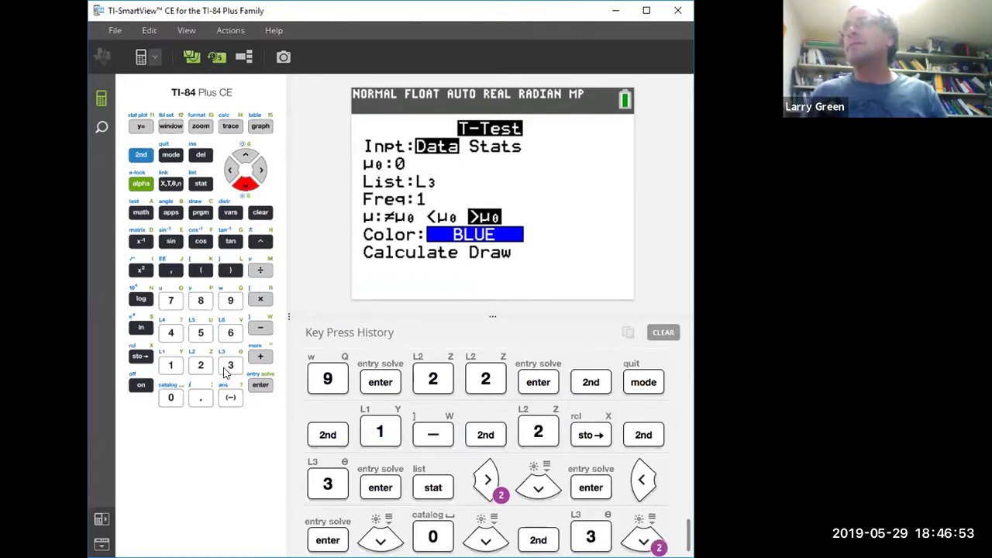
click(259, 169)
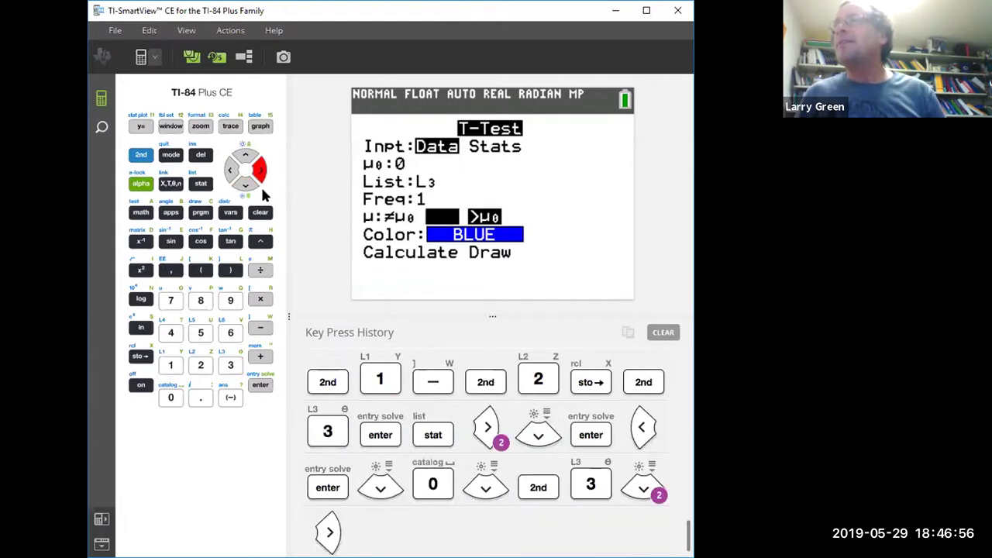
click(260, 388)
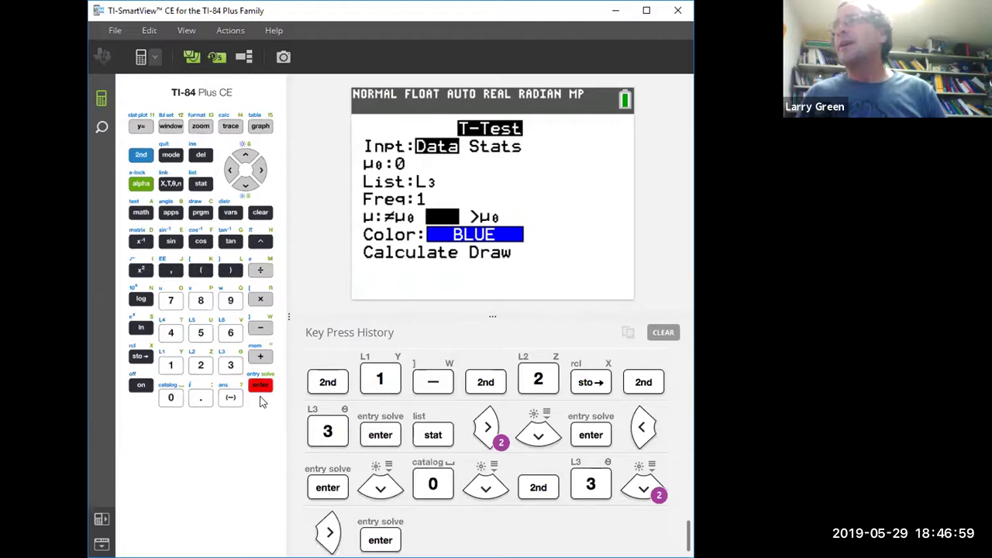
click(244, 184)
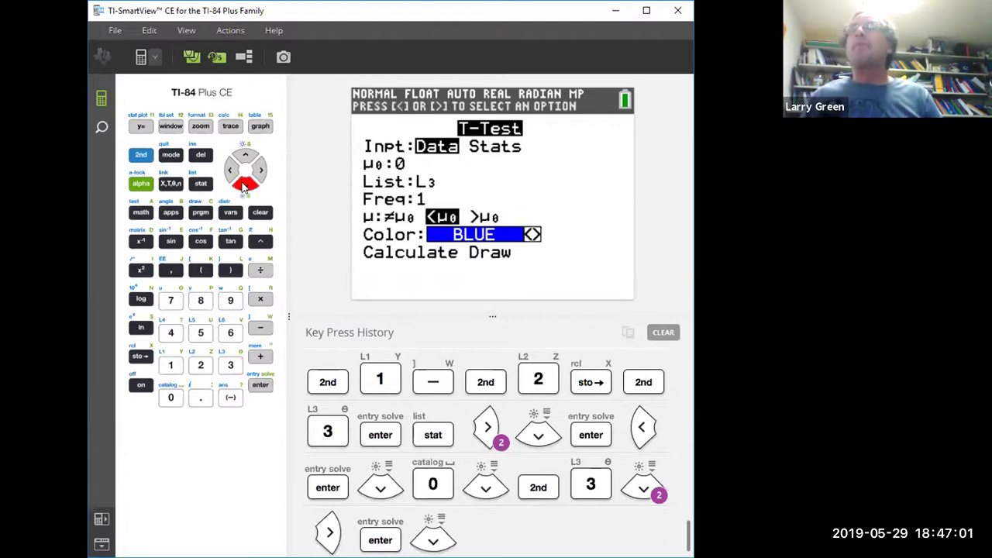
click(243, 184)
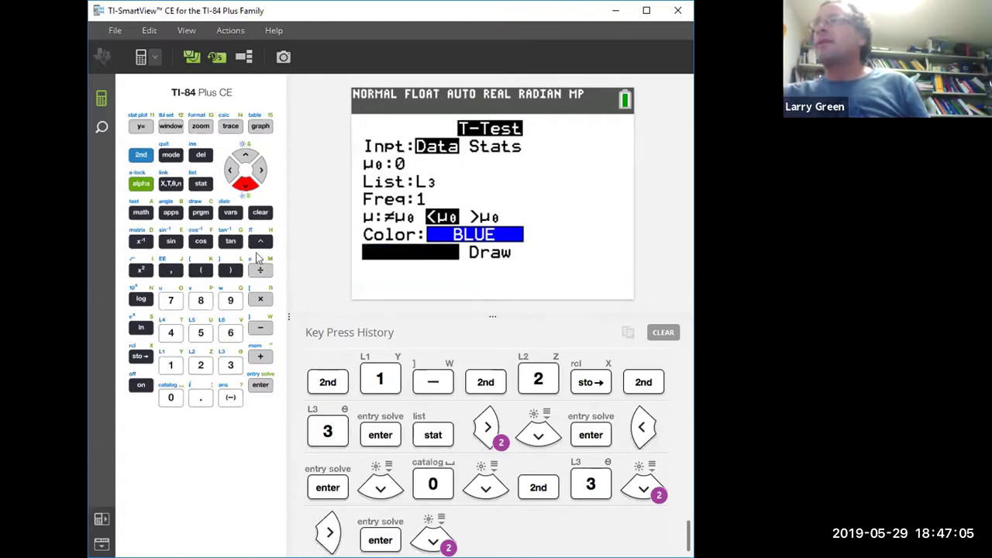
click(260, 385)
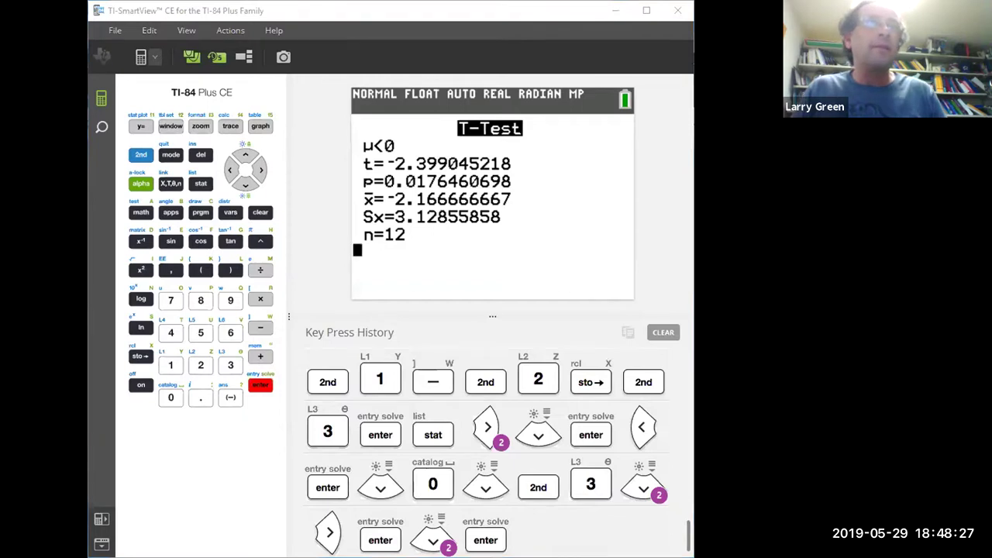
Switch to the Paint 3D worksheet and set up 2D text in indigo.
key(alt+Tab)
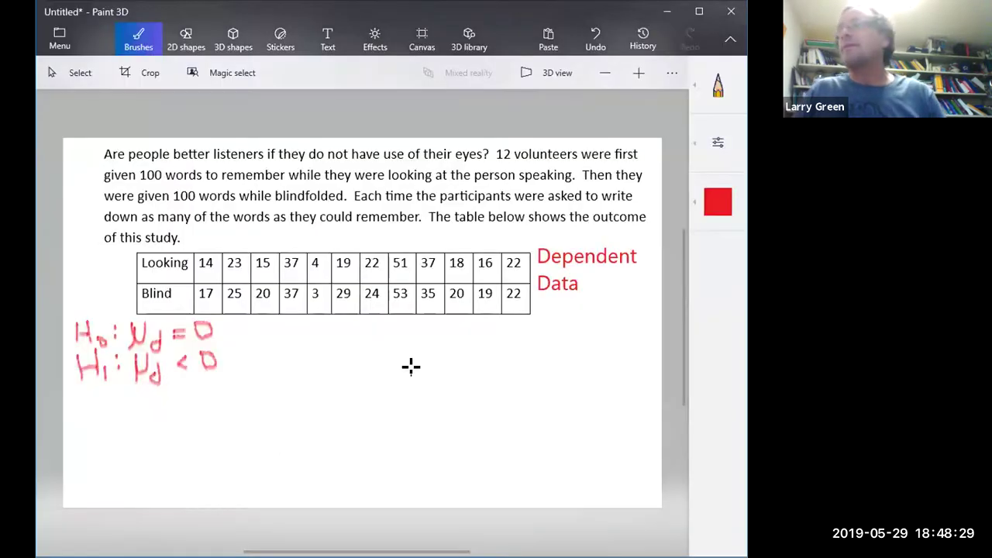
click(329, 39)
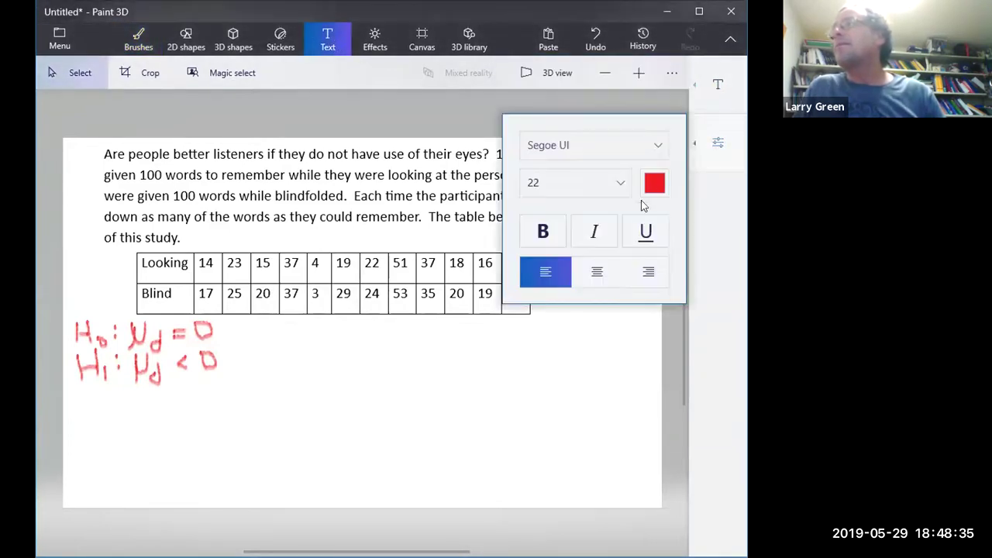
click(654, 185)
click(629, 284)
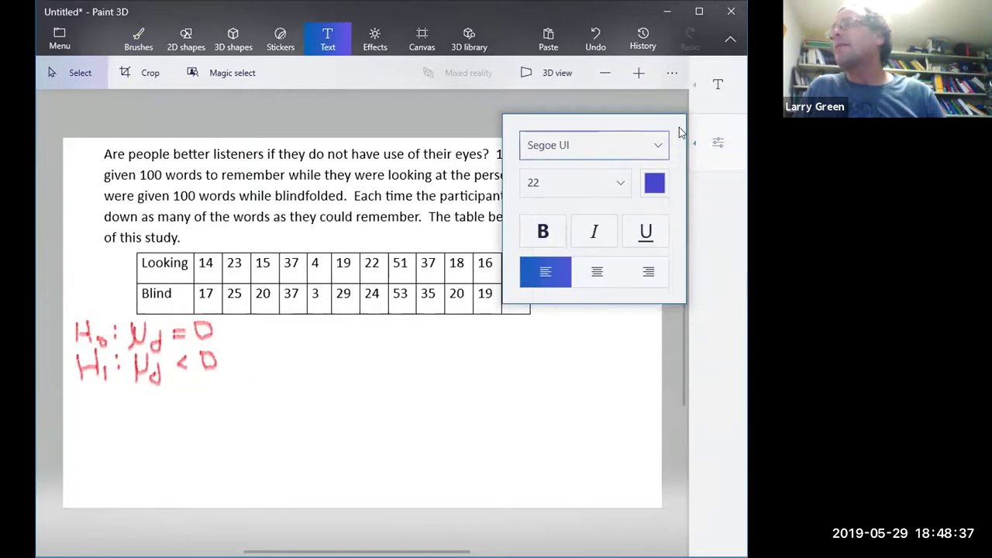
click(533, 91)
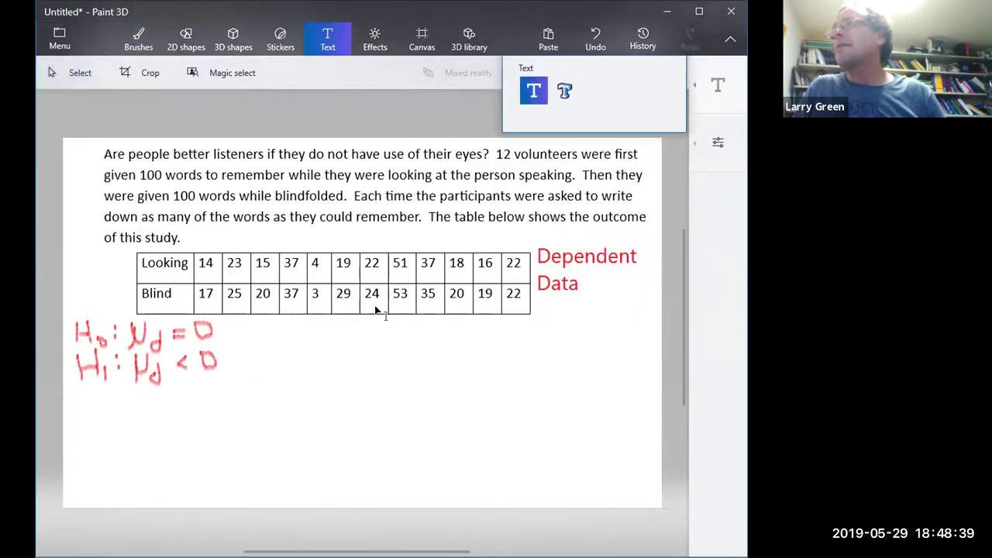
Add the text "p-val = 0.018" below the handwritten hypotheses, checking the p-value in the calculator's T-Test result.
click(134, 411)
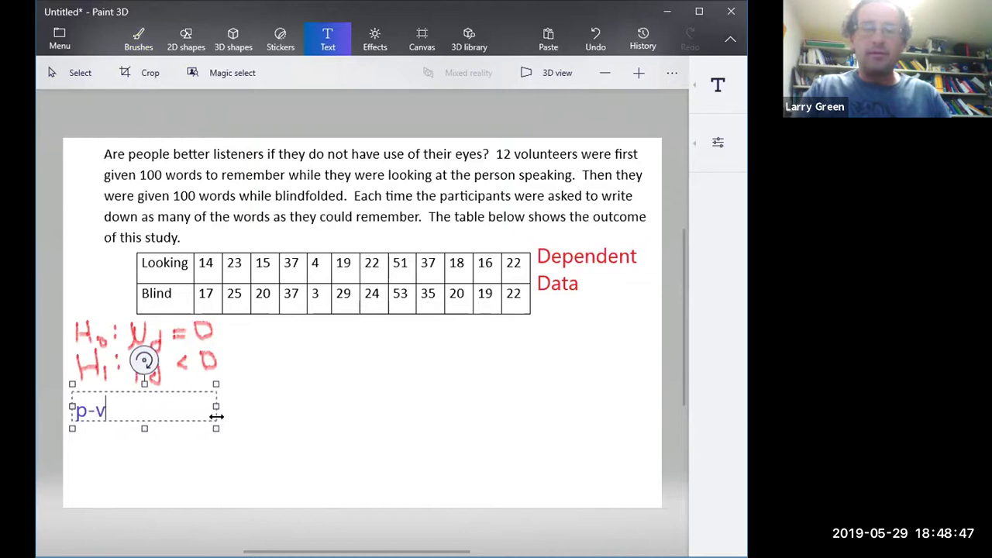
text(p-val = 0.0)
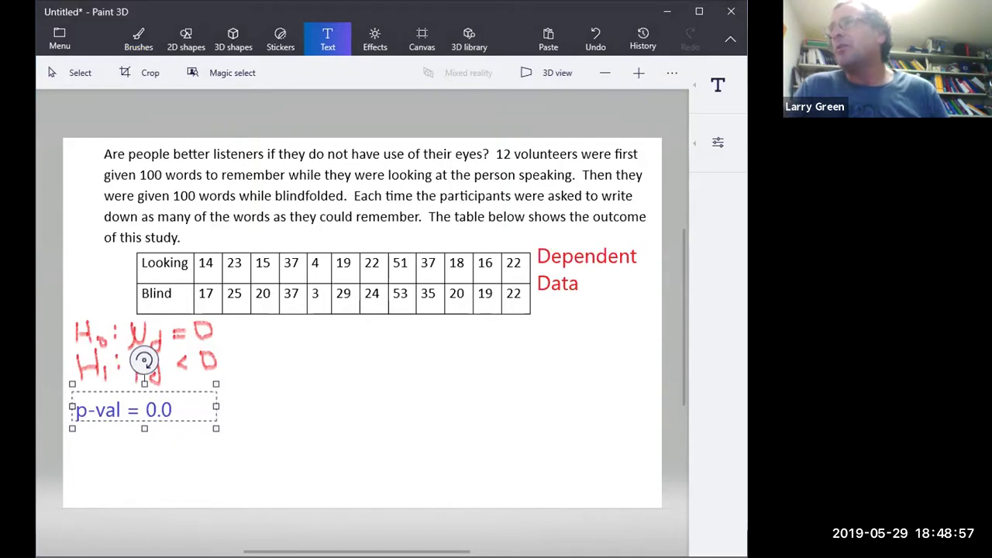
key(alt+Tab)
key(alt+Tab)
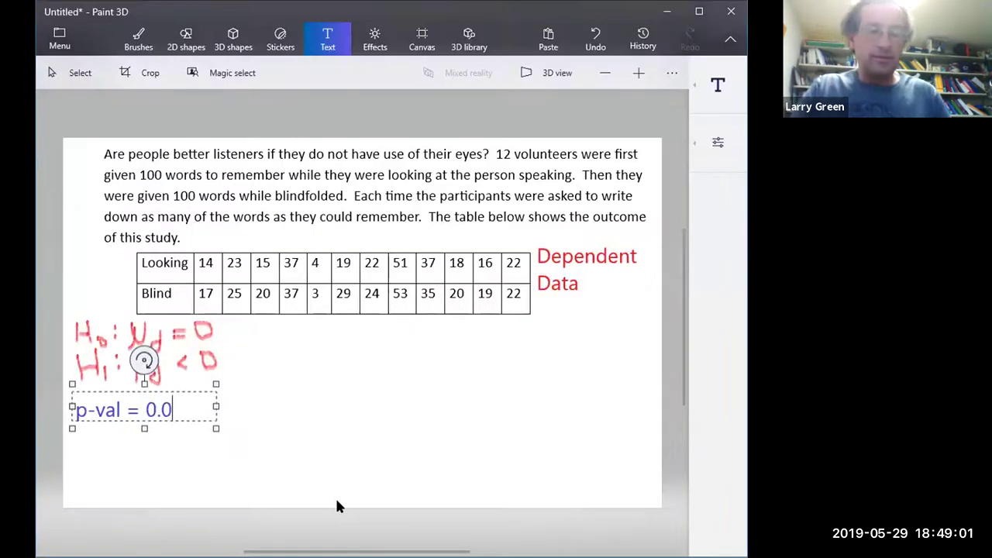
text(18)
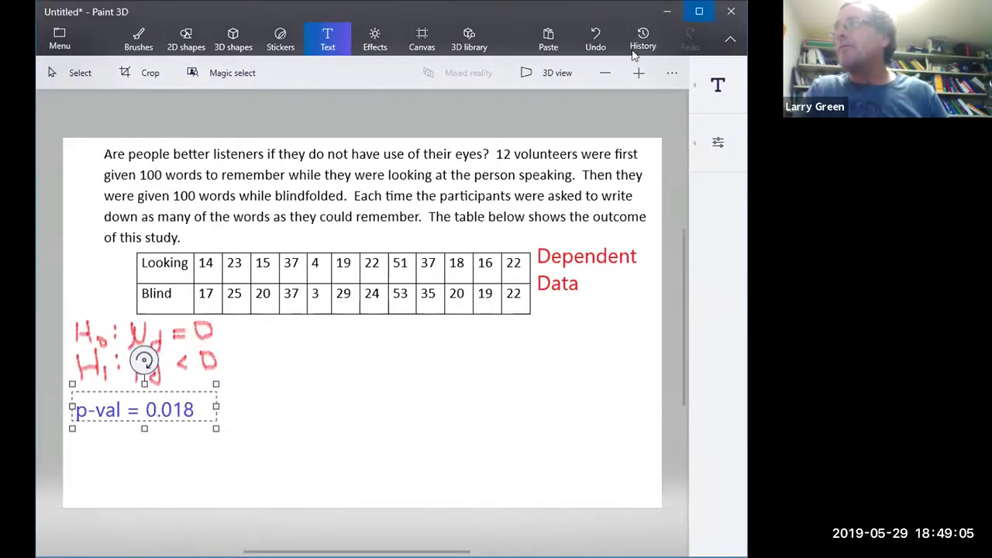
click(718, 86)
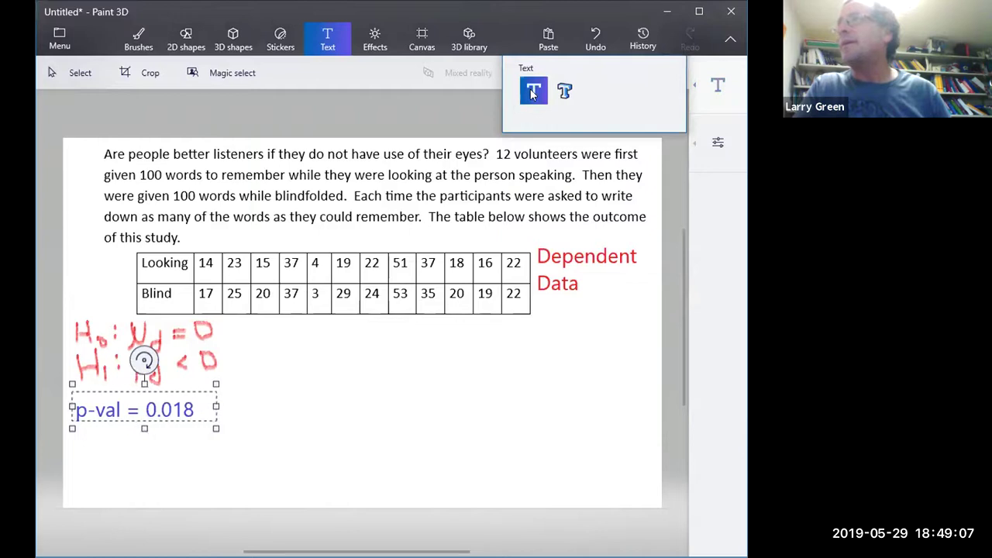
click(257, 347)
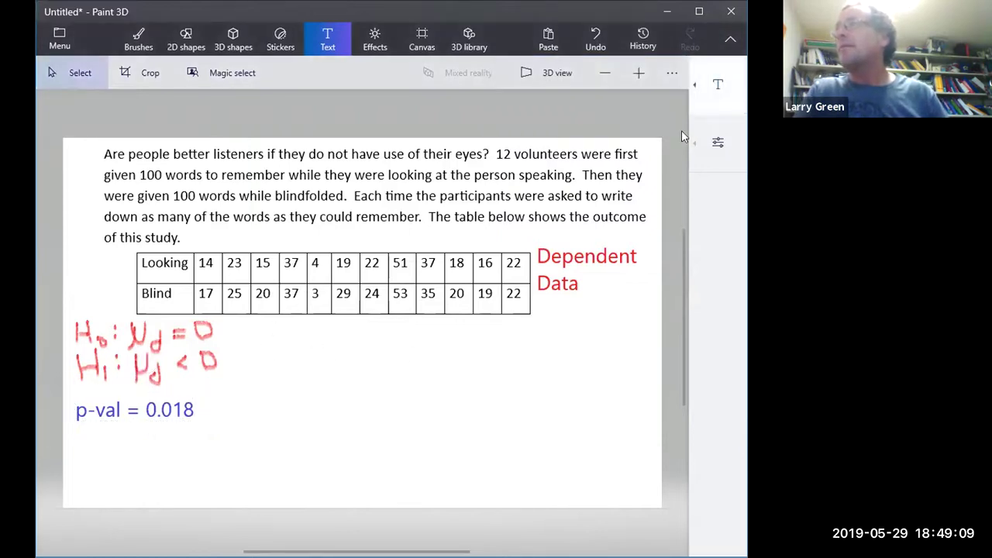
Create a wide text box beside the hypotheses and write "There is statistically significant evidence that the population mean number of words".
click(718, 85)
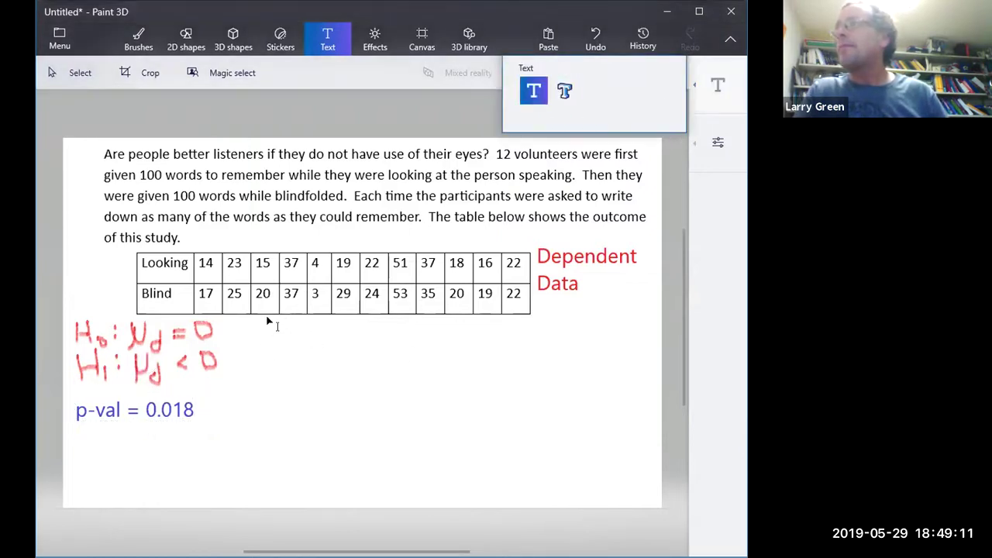
drag(240, 326, 645, 442)
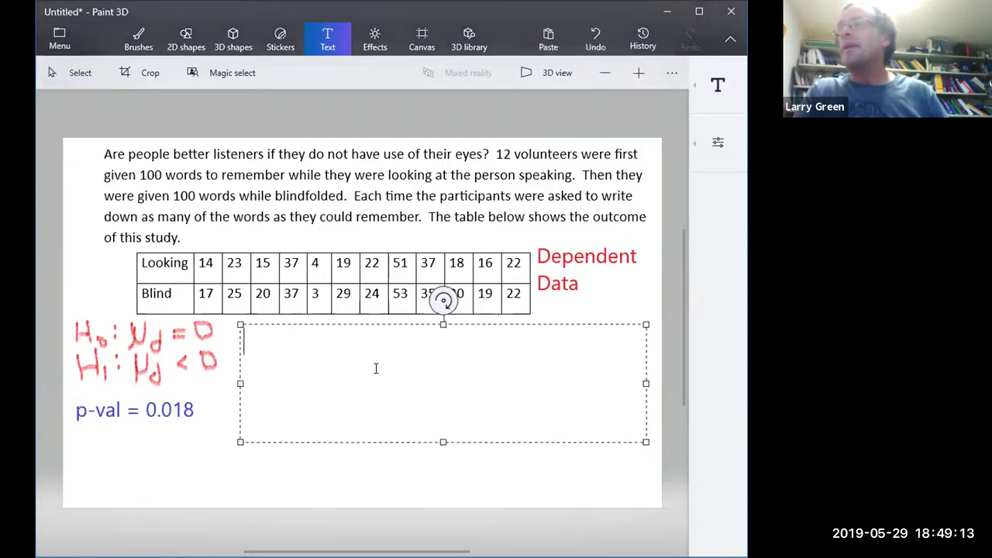
text(There is statistically significant ev)
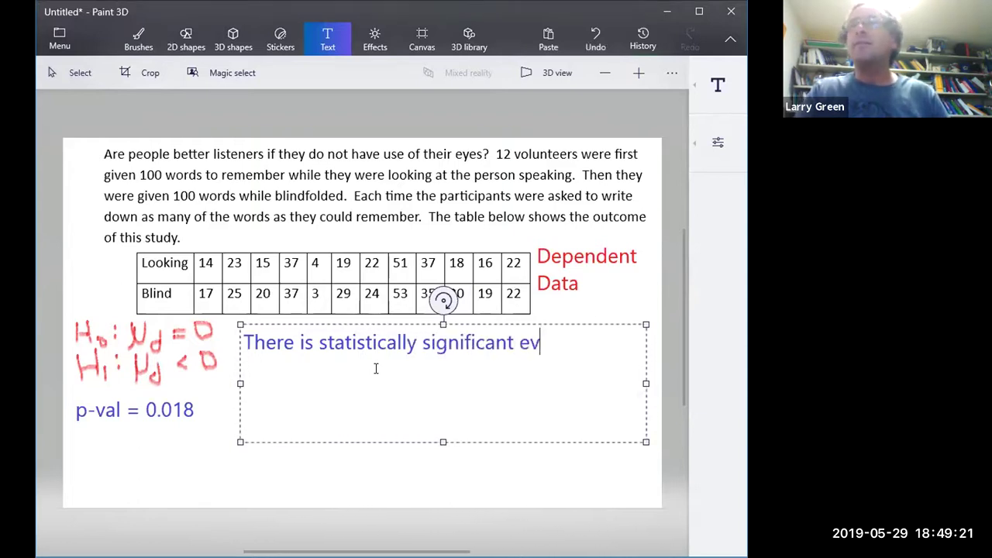
text(idence that the )
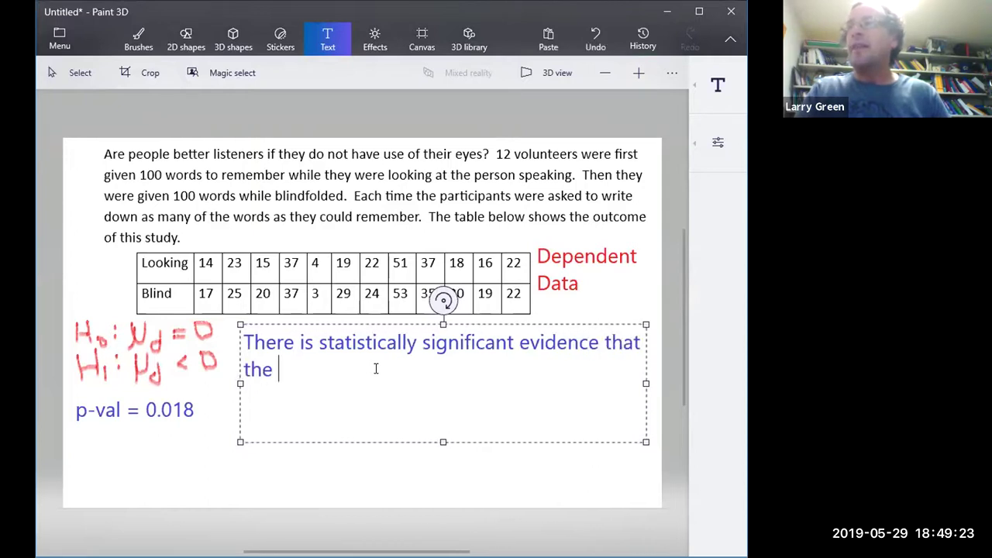
text(p)
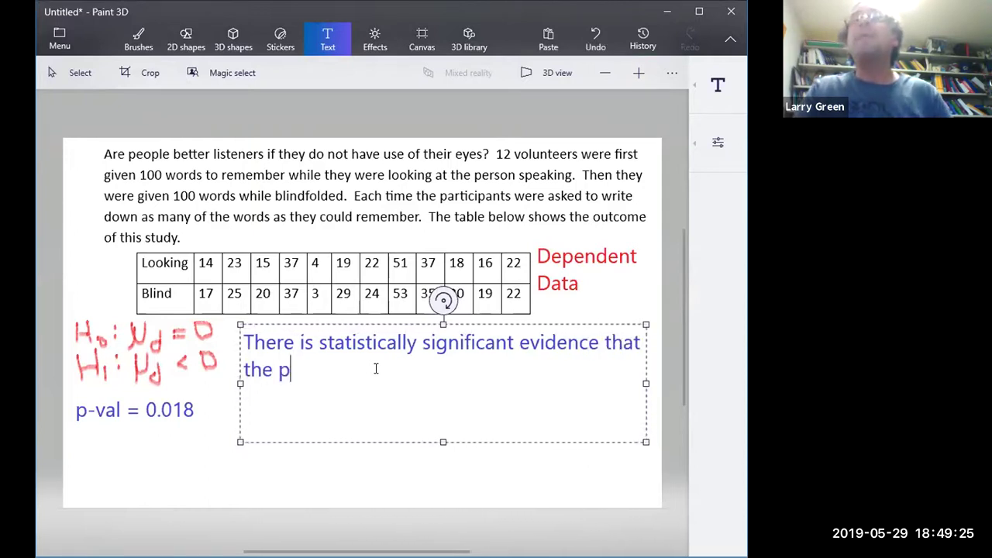
text(opulation)
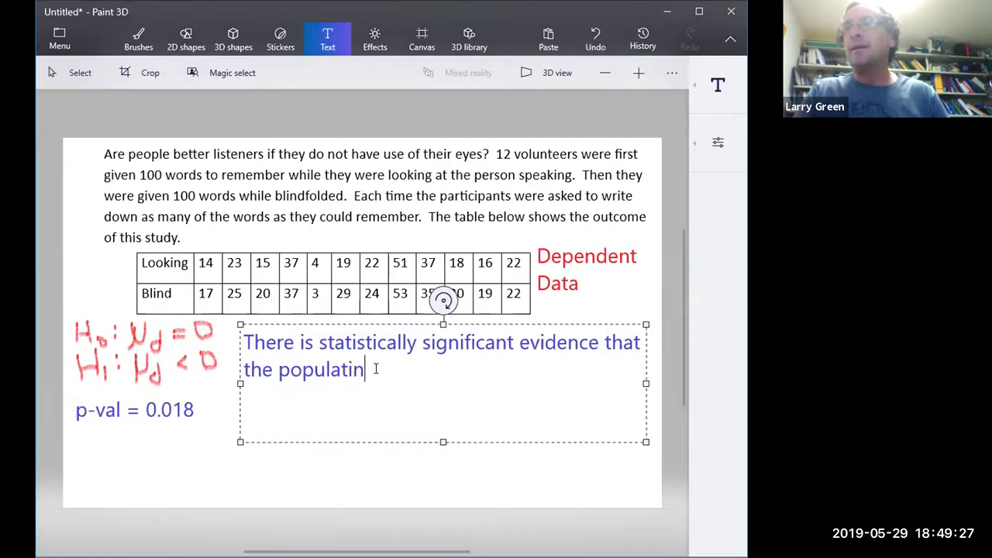
text( mean)
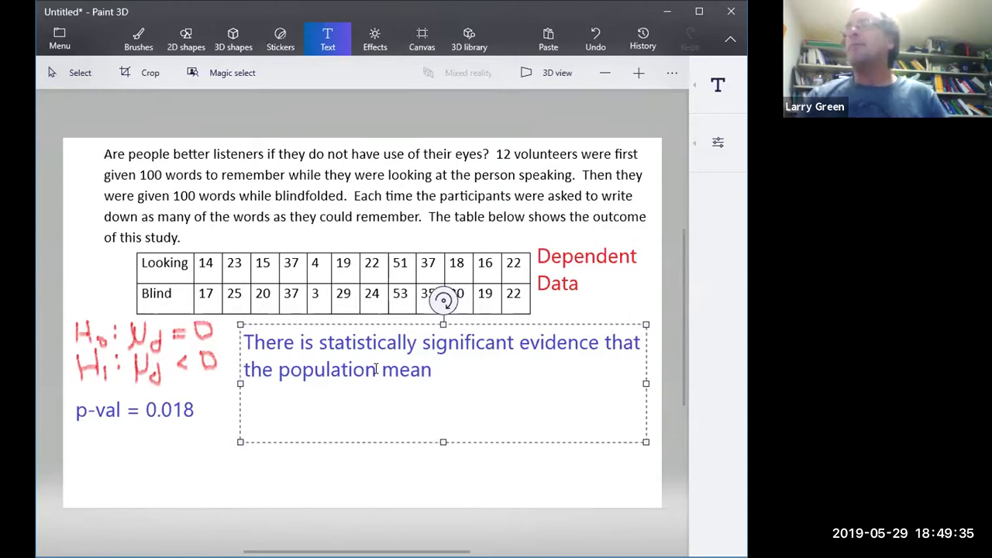
text(number of words)
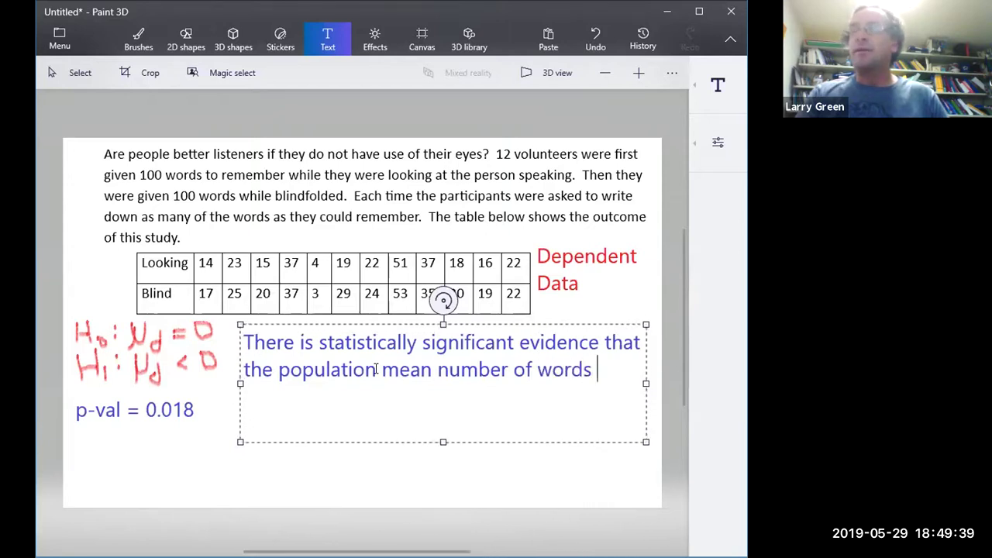
Complete the conclusion with "people can remember is greater if they are blindfolded than if they are not." and commit the text.
text(peo)
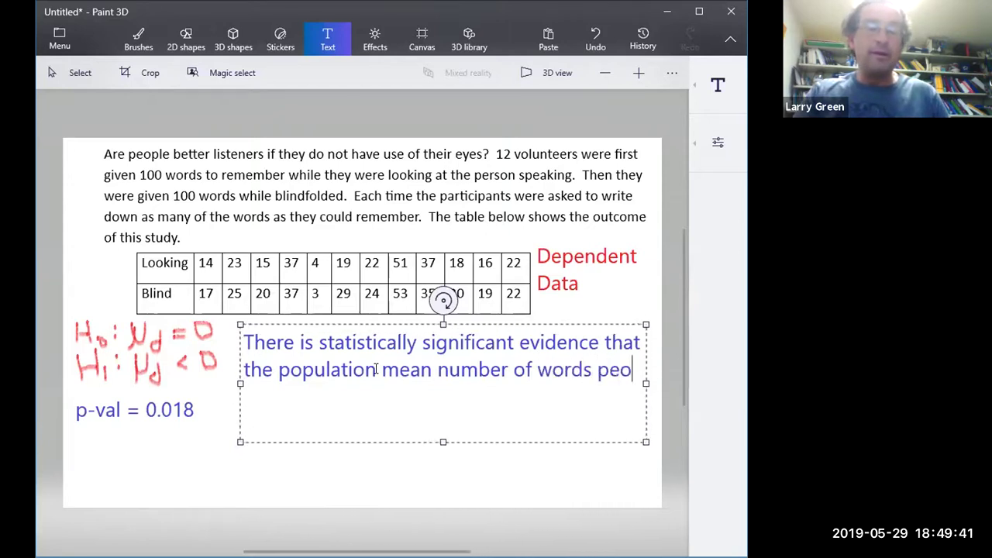
text(ple can re)
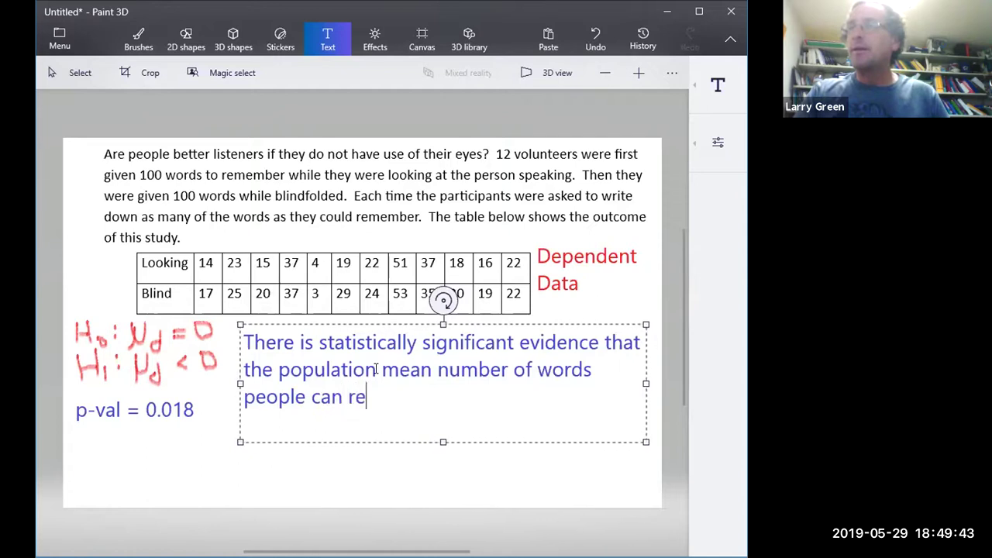
text(member is )
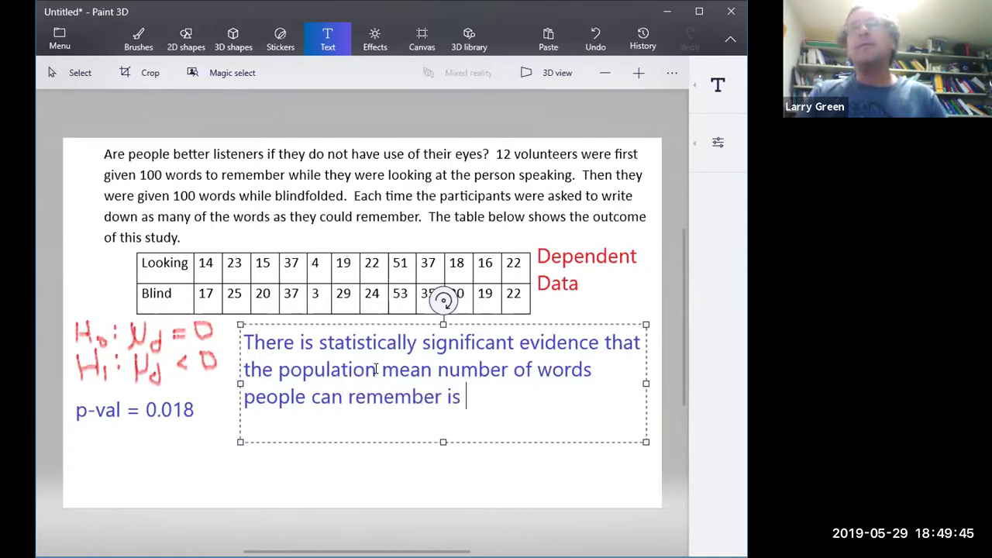
text(greater)
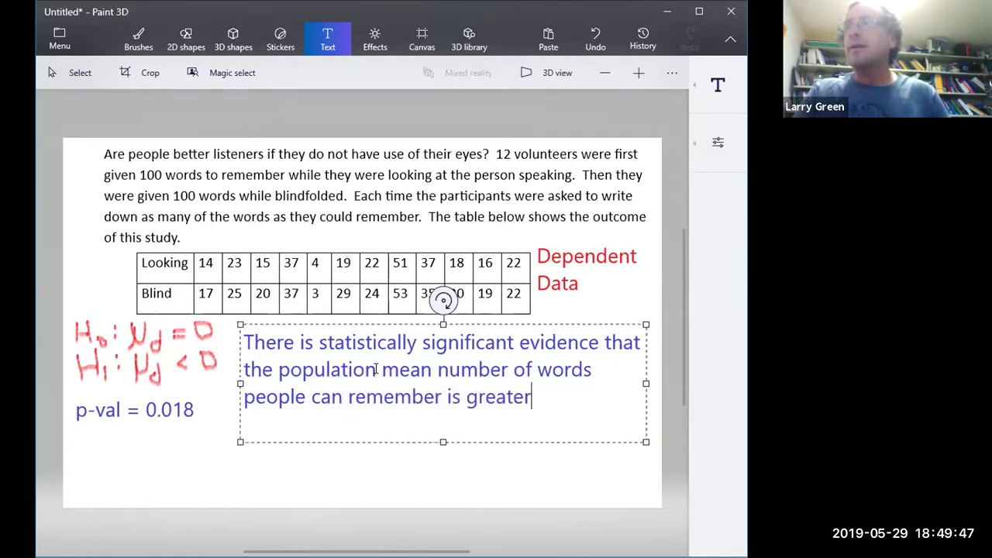
key(BackSpace)
key(BackSpace)
text(if )
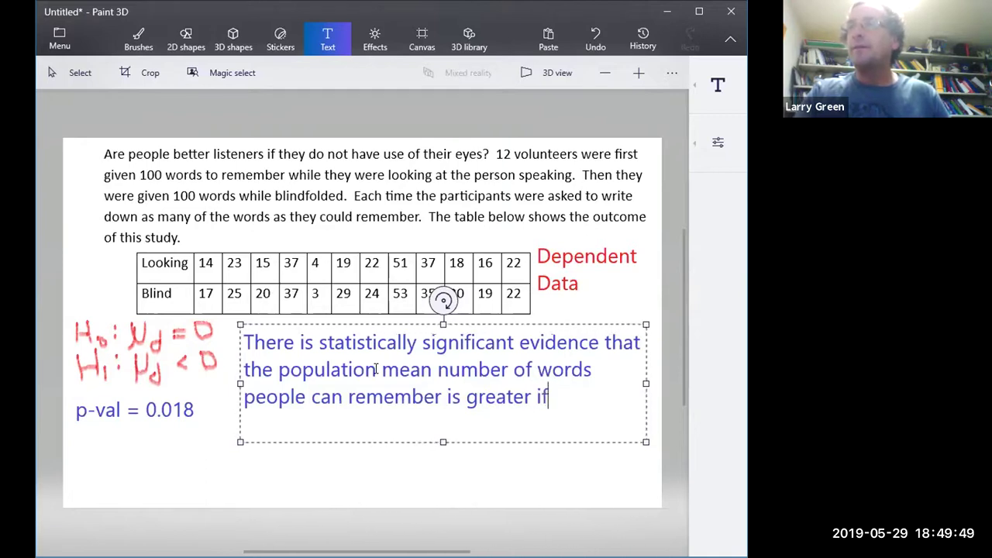
text(they are)
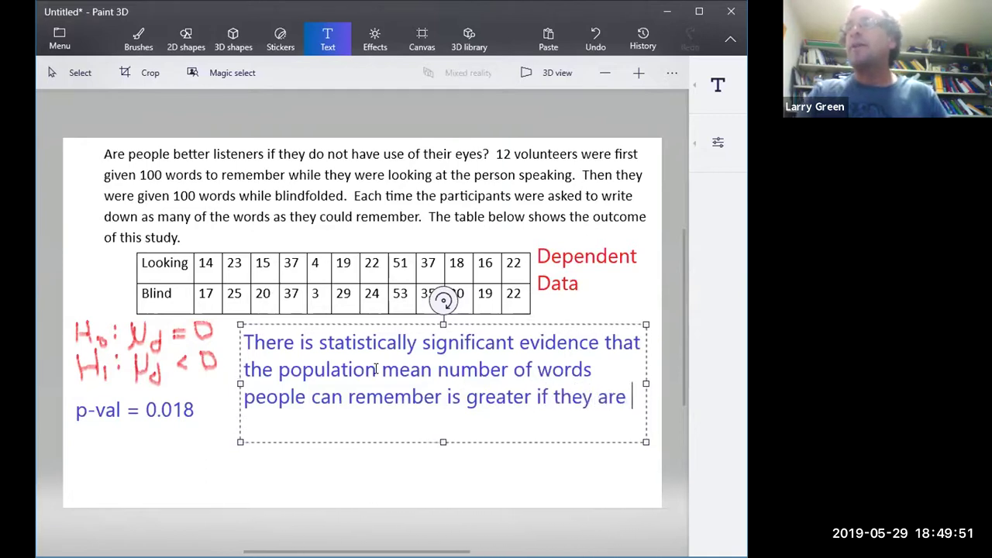
key(BackSpace)
text(blindfolded th)
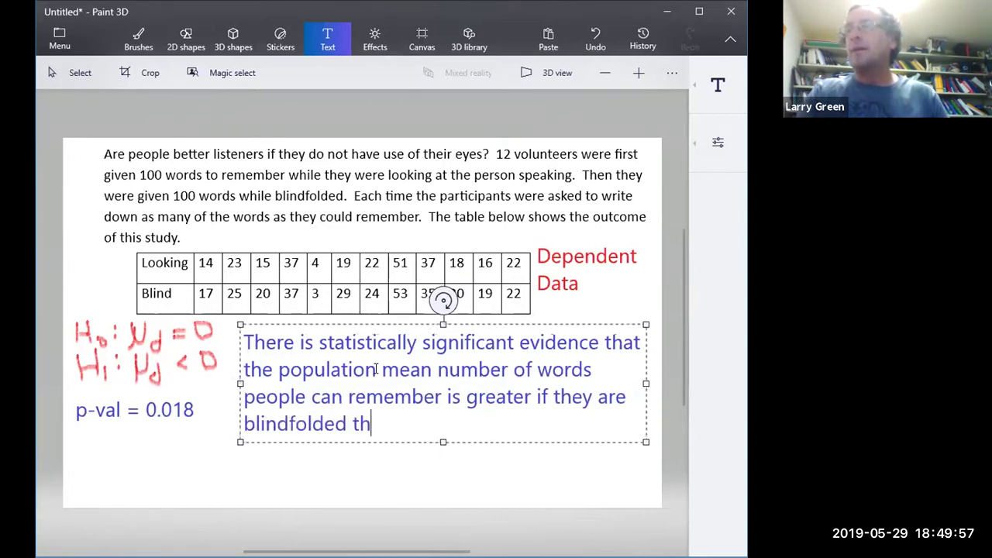
text(an if)
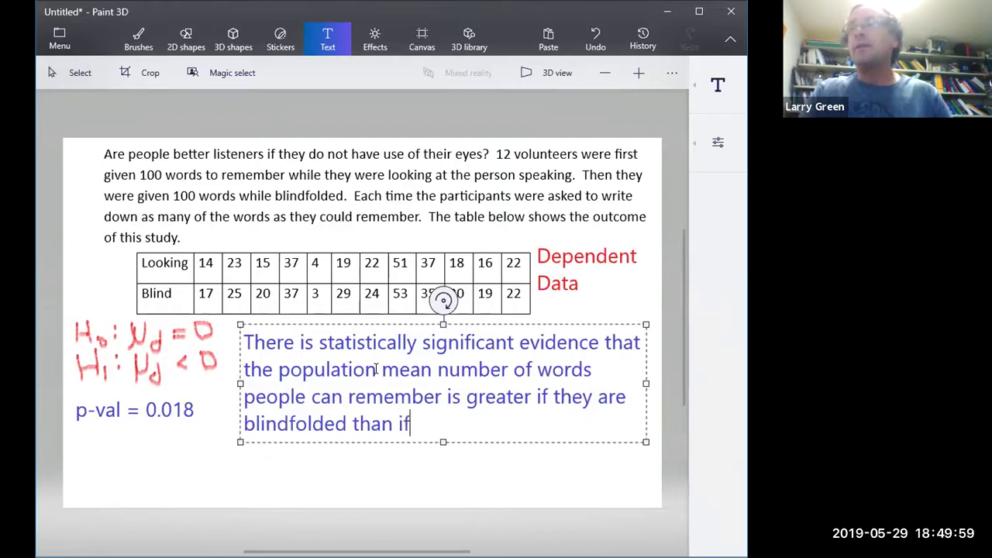
text( they are not.)
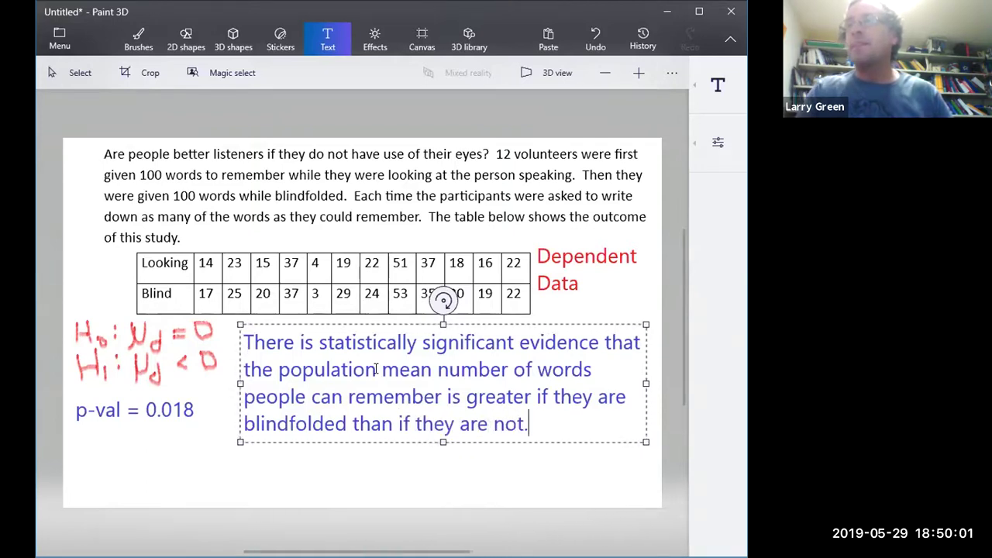
click(345, 481)
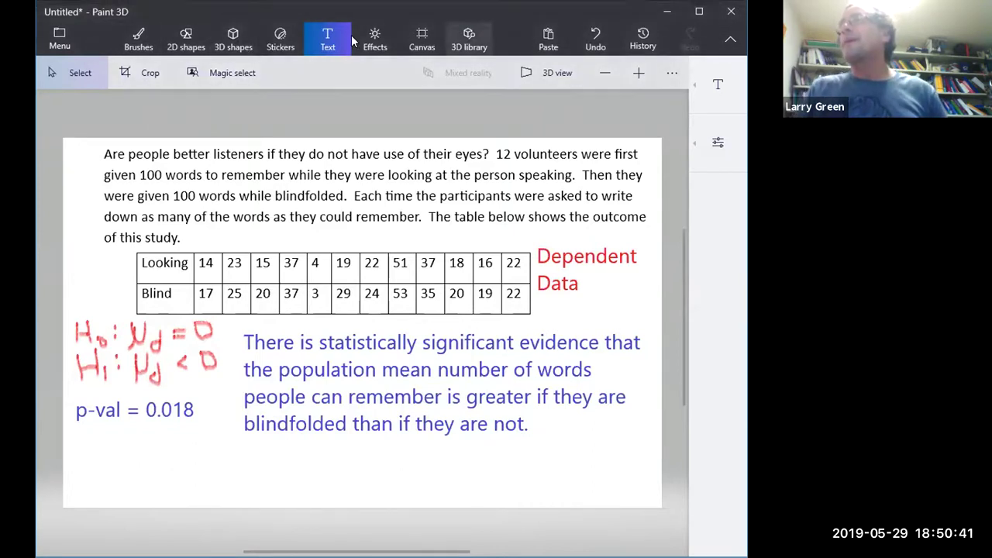
Set up new 2D text in green with font size 36.
click(718, 84)
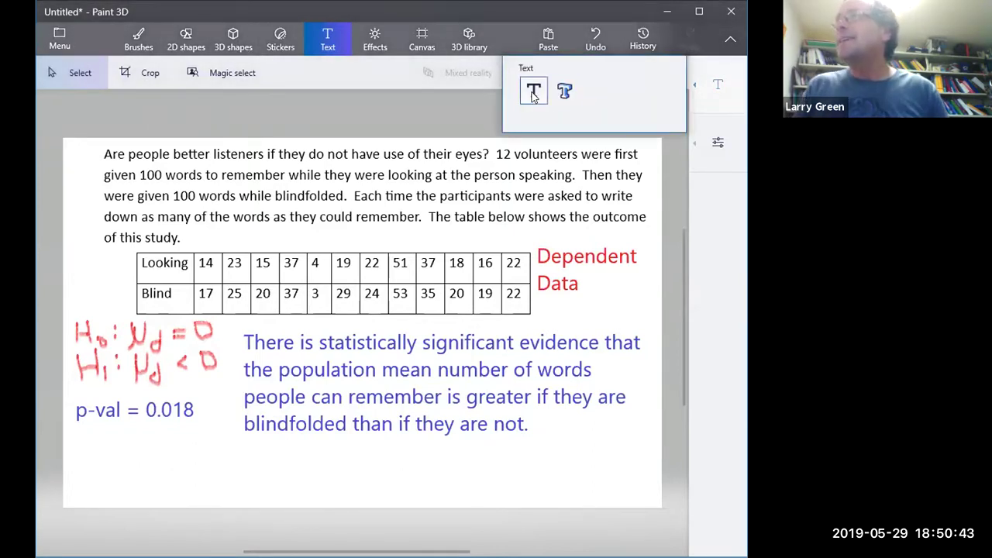
click(533, 91)
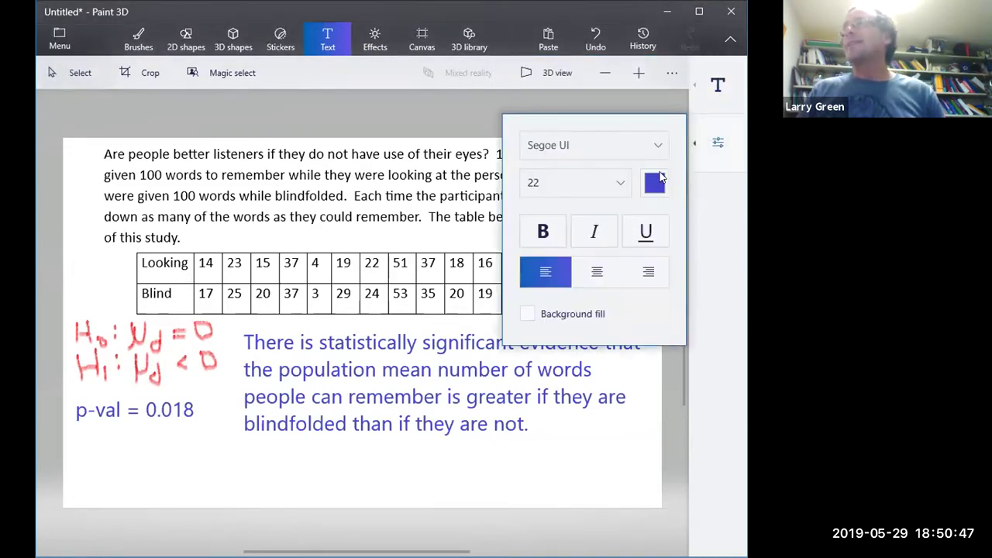
click(655, 183)
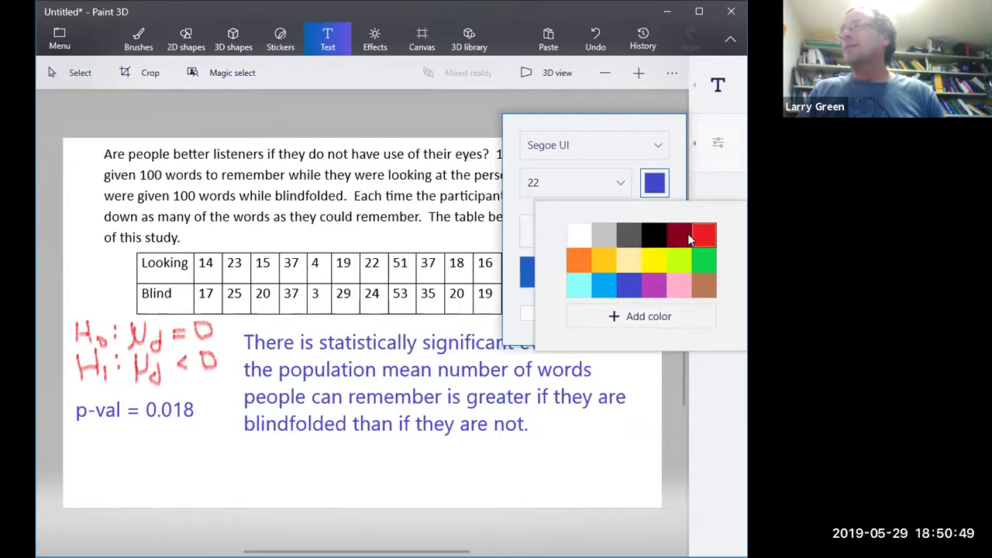
click(703, 262)
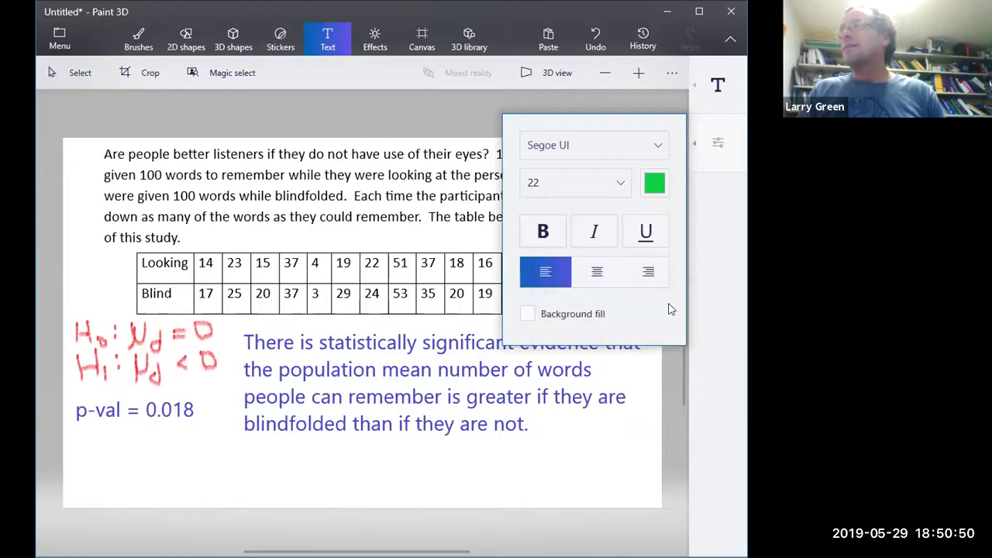
click(568, 183)
click(547, 286)
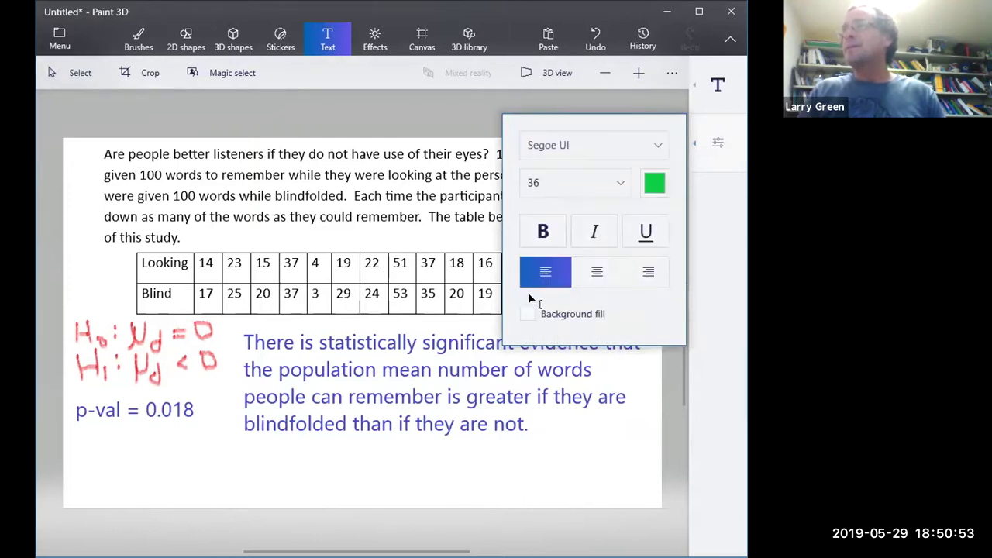
Add a wide text box below the p-value and conclusion reading "Secret Word: 2" and commit it.
drag(79, 433, 593, 495)
text(Secre)
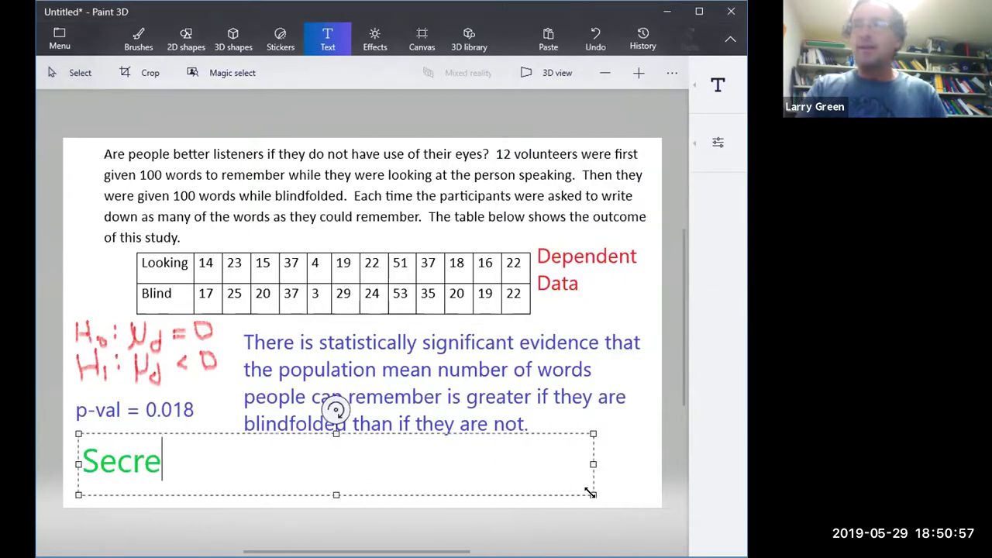
text(t Word:)
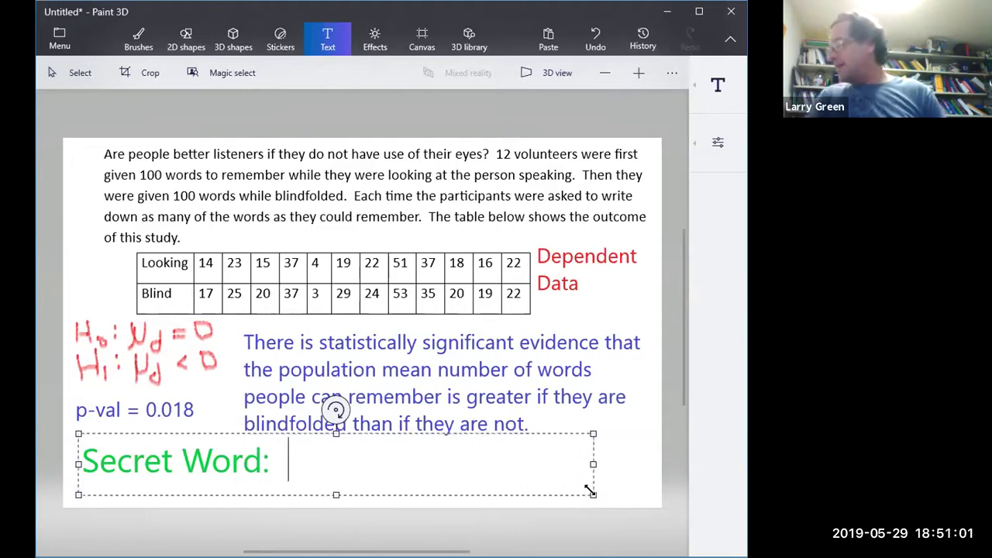
text(  2)
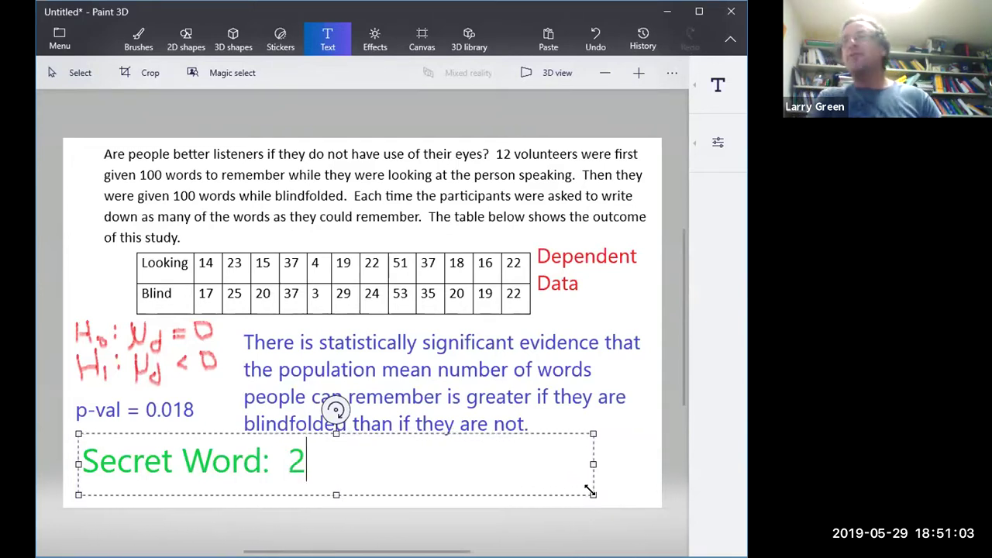
click(643, 475)
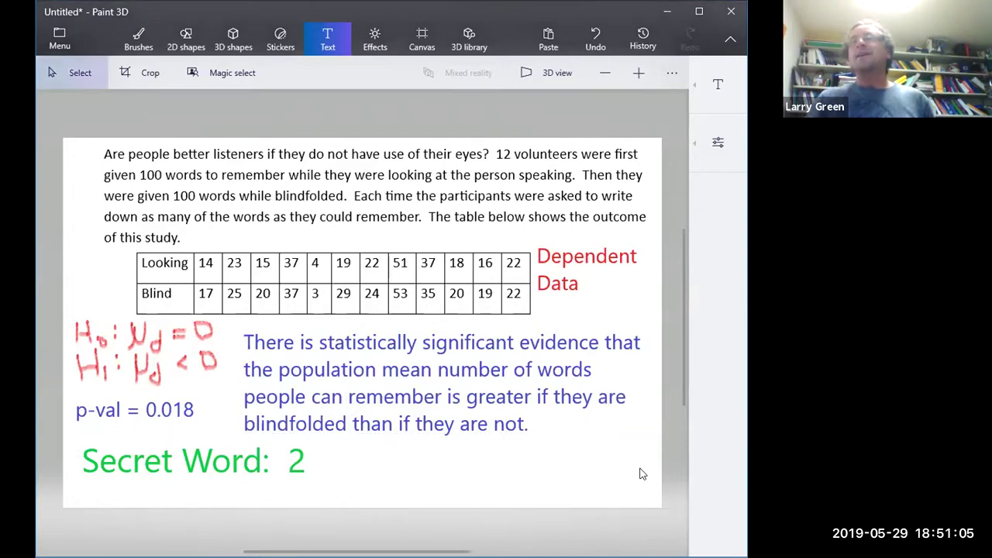